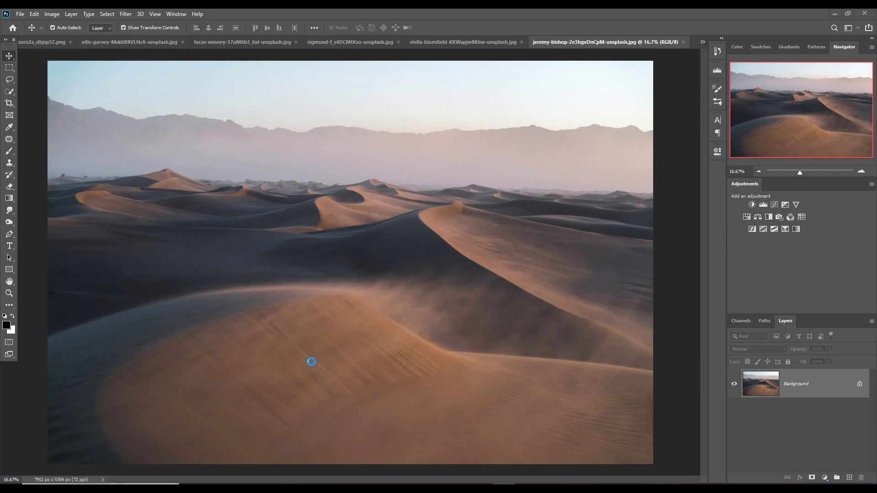
# Step: Create a new blank 3840×2160 document from the recent preset
pyautogui.click(20, 13)
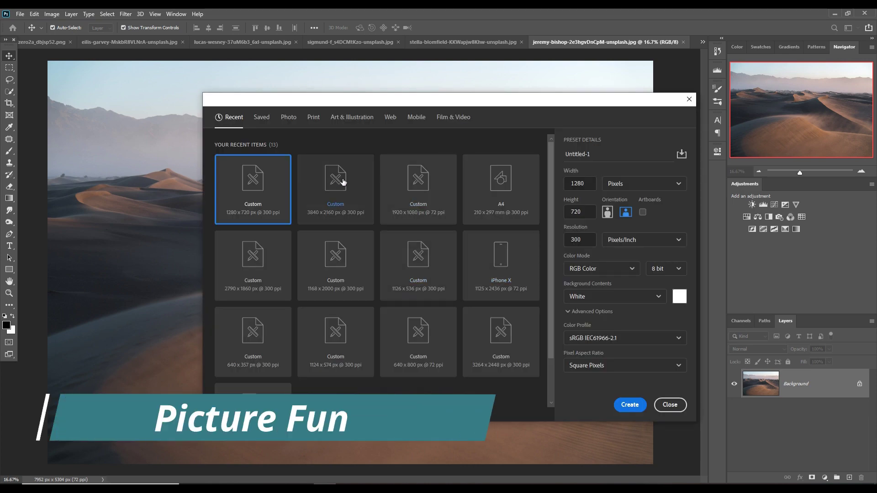
pyautogui.click(335, 182)
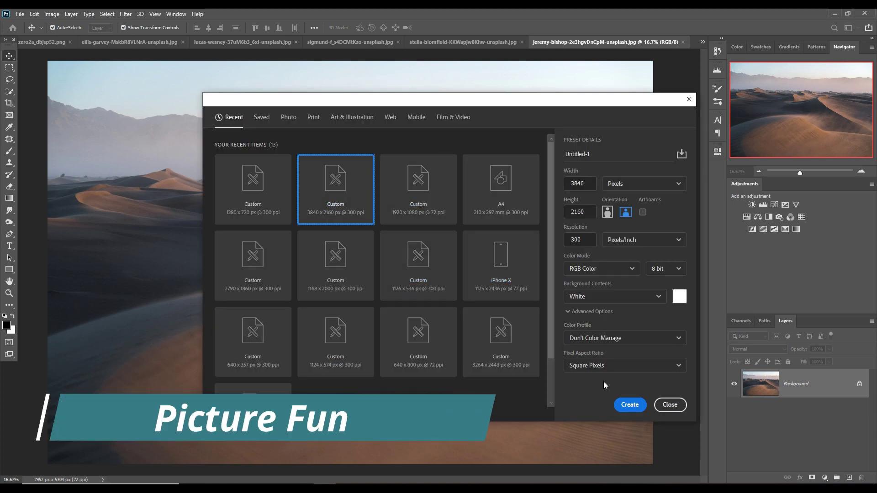
pyautogui.click(630, 405)
# Step: Browse the open photo tabs and bring up the desert mountains photo
pyautogui.click(542, 42)
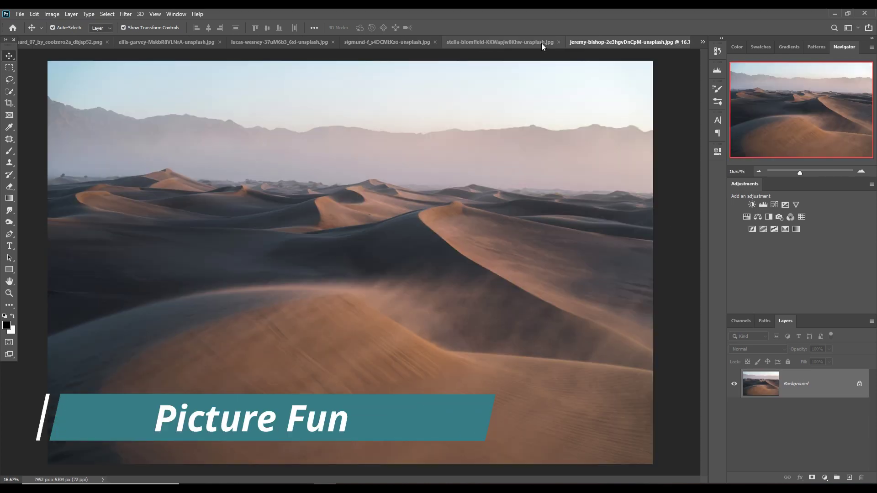
pyautogui.click(70, 40)
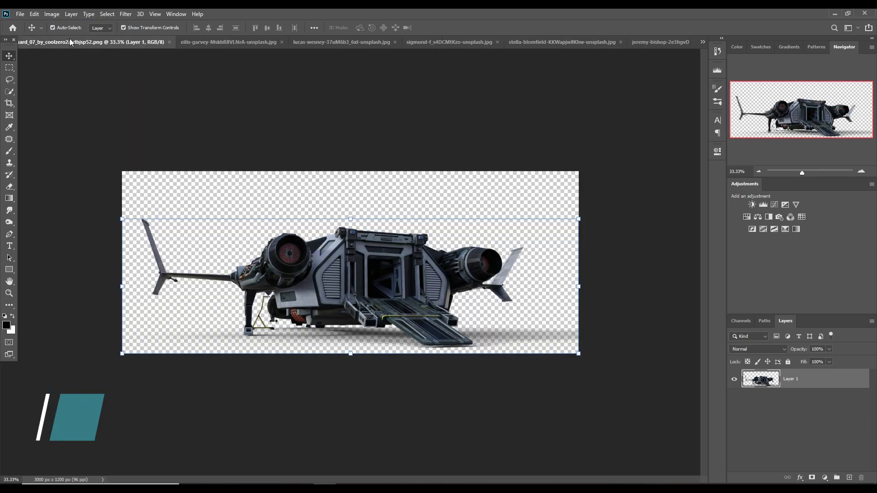
pyautogui.click(551, 40)
pyautogui.click(626, 40)
pyautogui.click(703, 42)
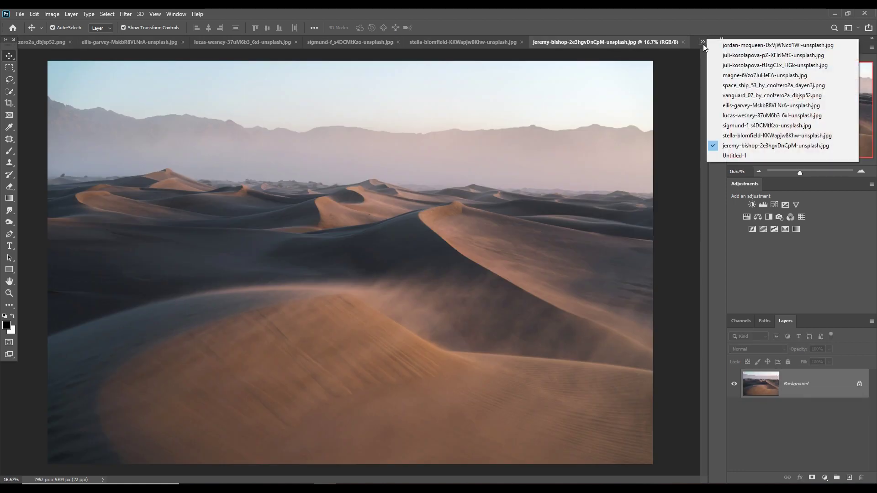
pyautogui.click(736, 46)
pyautogui.click(703, 42)
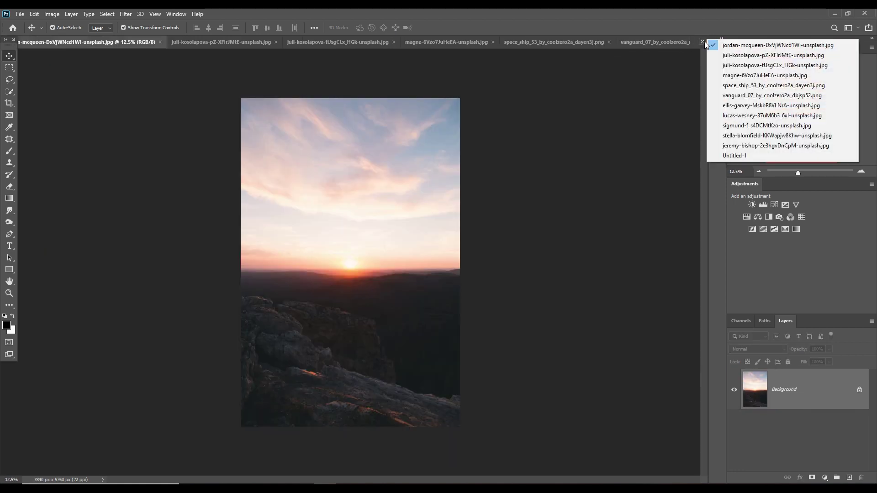
pyautogui.click(720, 57)
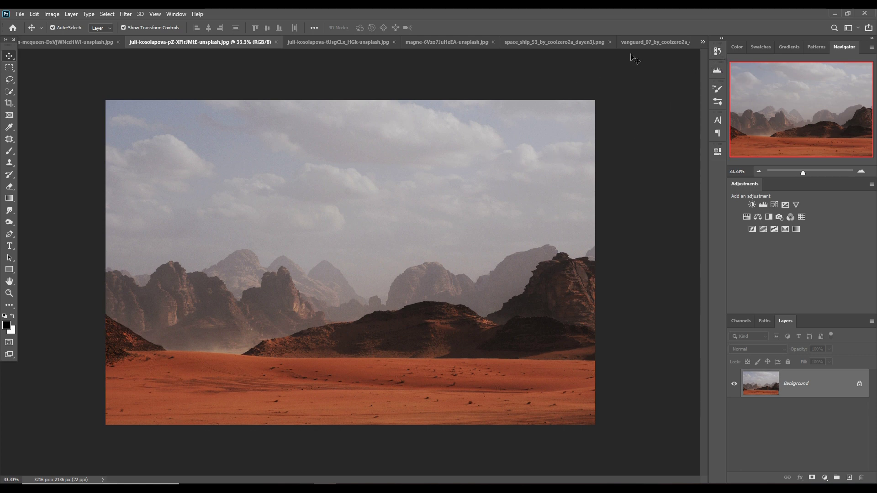
# Step: Quick-select the mountain range in the desert photo
pyautogui.press('w')
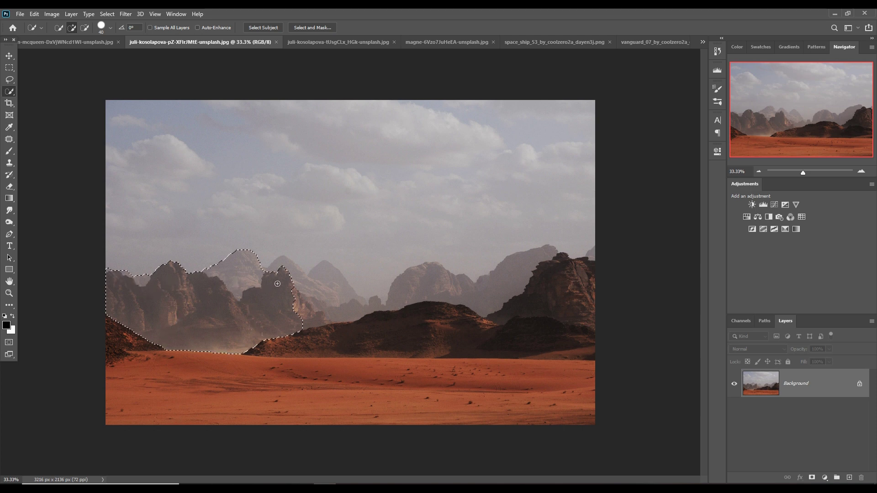
pyautogui.moveTo(278, 283)
pyautogui.mouseDown()
pyautogui.moveTo(287, 265)
pyautogui.moveTo(324, 282)
pyautogui.mouseUp()
pyautogui.moveTo(420, 278); pyautogui.dragTo(478, 295)
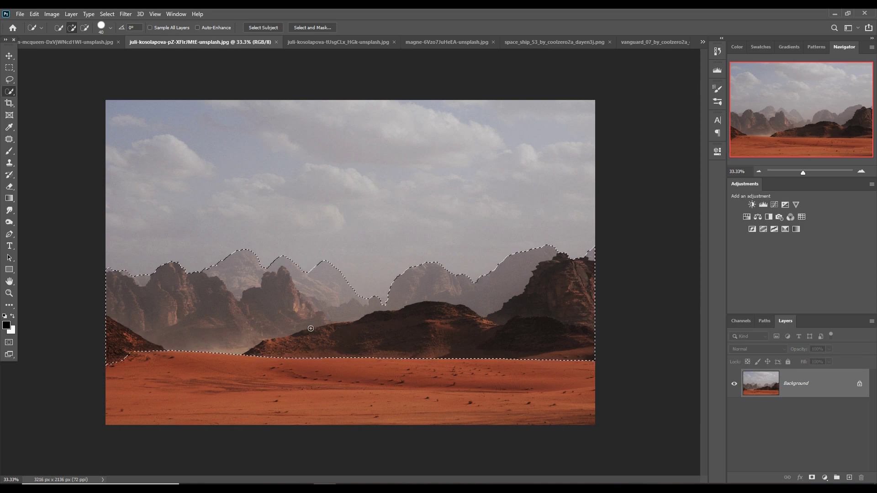
# Step: Drag the selected mountains into Untitled-1 as Layer 1
pyautogui.press('v')
pyautogui.moveTo(212, 45); pyautogui.dragTo(210, 70)
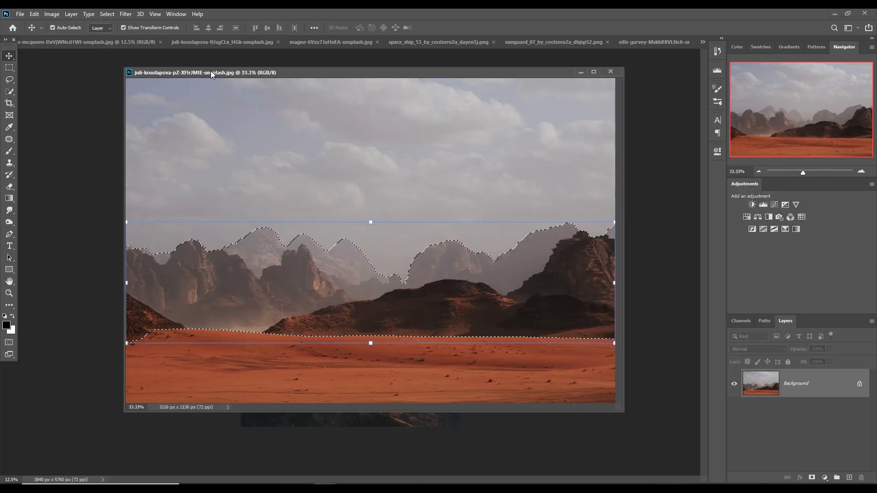
pyautogui.click(702, 40)
pyautogui.click(735, 145)
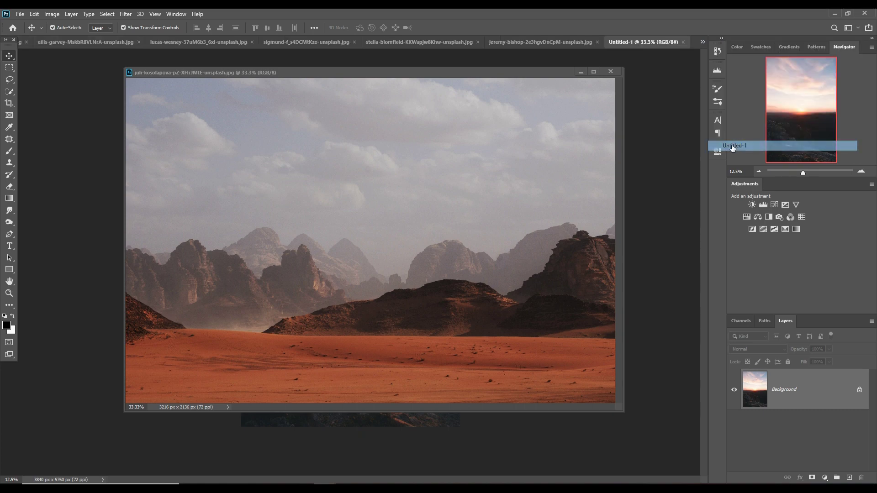
pyautogui.moveTo(434, 72); pyautogui.dragTo(605, 134)
pyautogui.moveTo(486, 341); pyautogui.dragTo(247, 292)
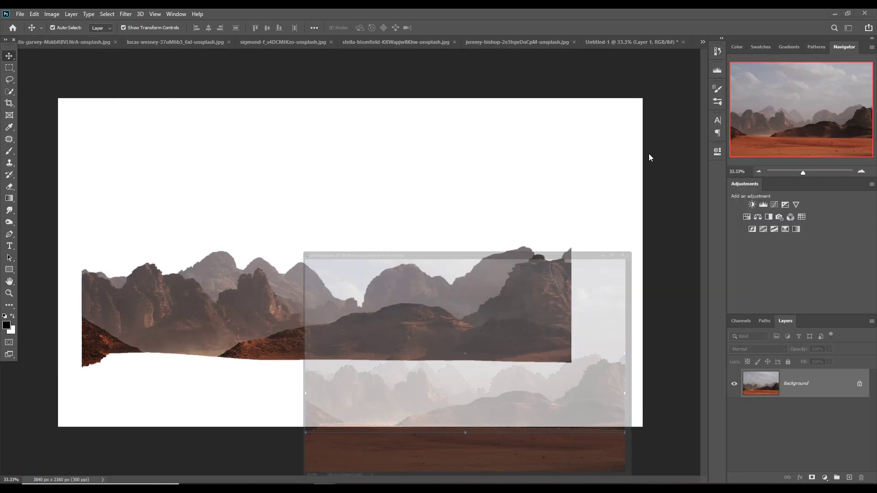
pyautogui.moveTo(416, 303); pyautogui.dragTo(393, 266)
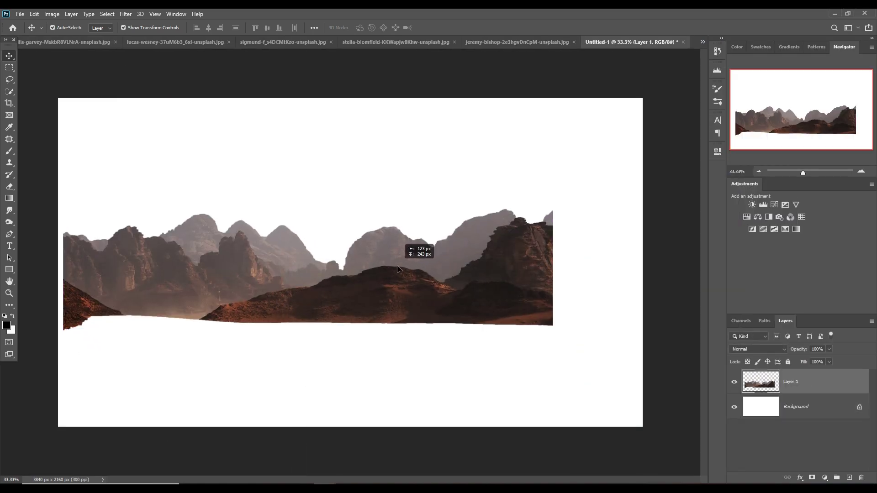
# Step: Stretch the mountains layer to the full 3840 px canvas width and commit
pyautogui.moveTo(555, 271); pyautogui.dragTo(644, 270)
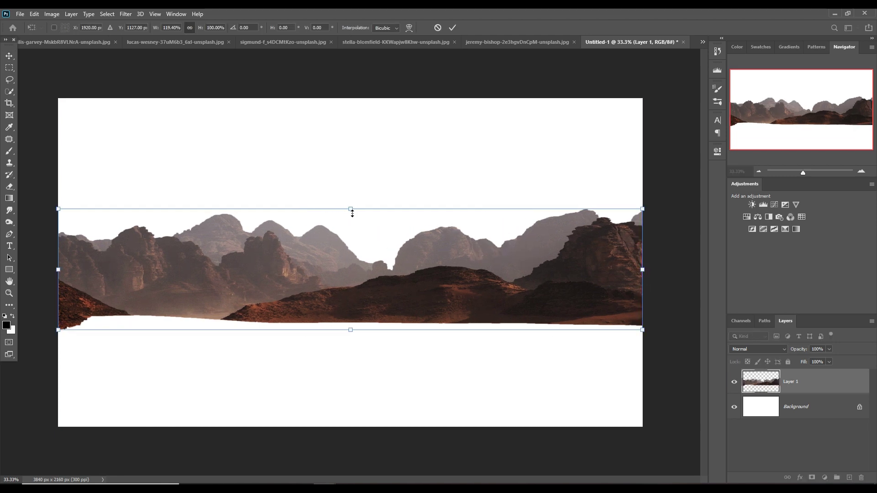
pyautogui.moveTo(353, 214); pyautogui.dragTo(352, 231)
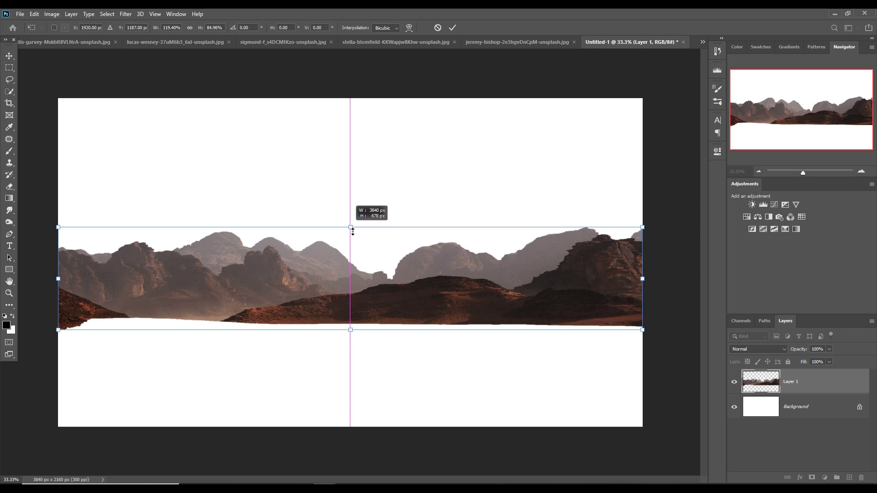
pyautogui.moveTo(356, 334); pyautogui.dragTo(356, 336)
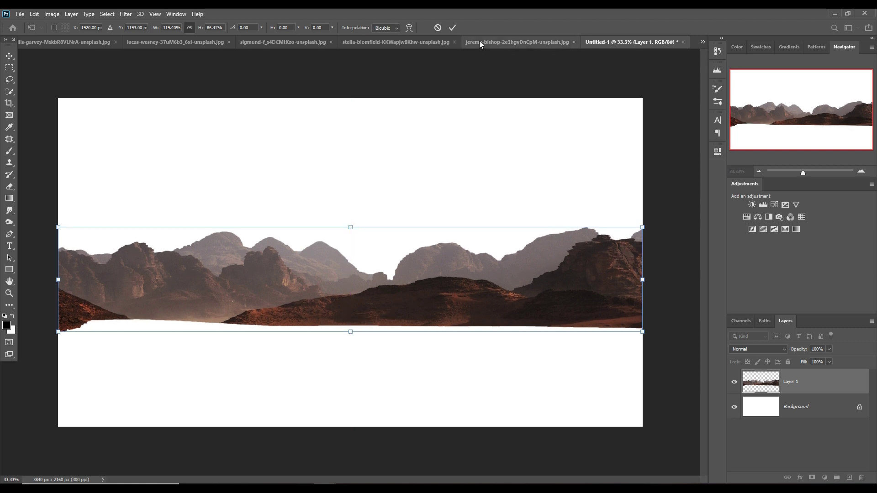
pyautogui.click(453, 28)
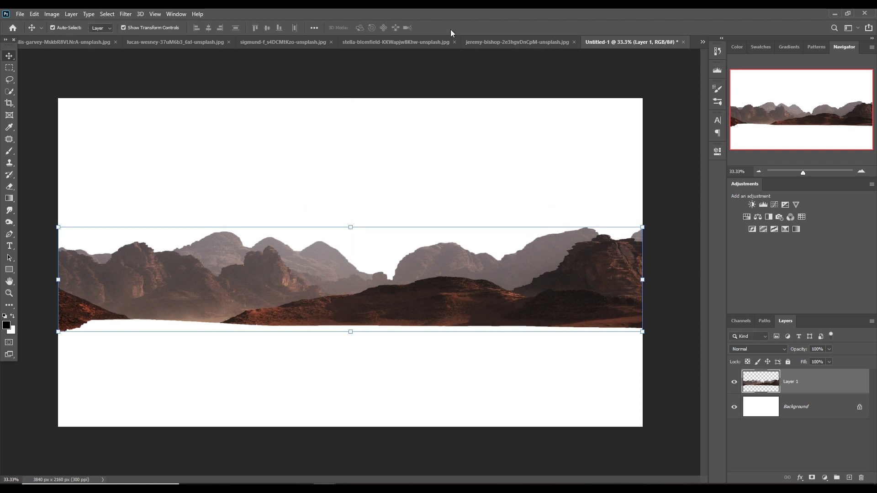
pyautogui.click(526, 42)
# Step: Quick-select the sand dunes and bring them into Untitled-1 as Layer 2
pyautogui.click(11, 91)
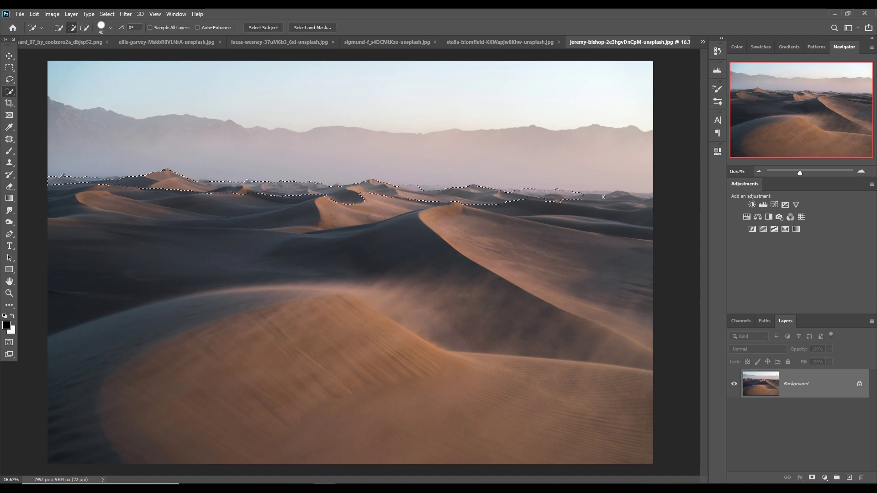
pyautogui.click(157, 356)
pyautogui.press('v')
pyautogui.moveTo(328, 210); pyautogui.dragTo(521, 190)
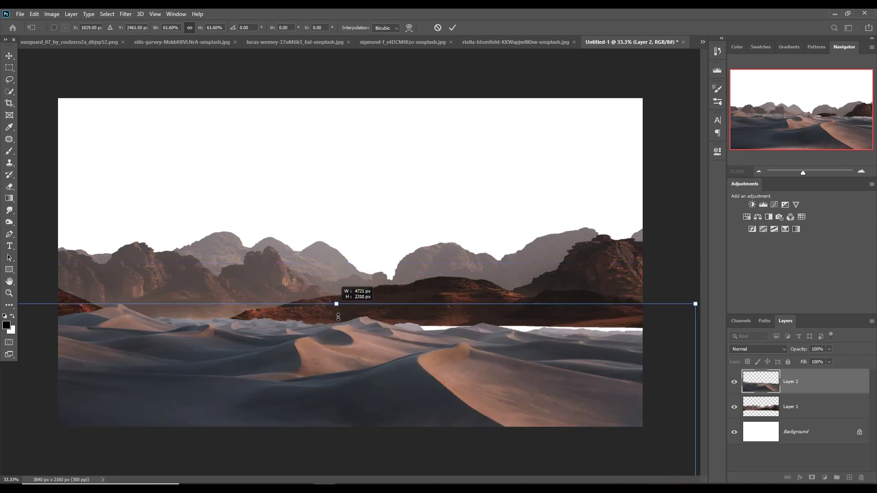
# Step: Scale the dunes to span the canvas width and reach the bottom beneath the mountains
pyautogui.moveTo(521, 190); pyautogui.dragTo(329, 284)
pyautogui.moveTo(566, 384); pyautogui.dragTo(642, 384)
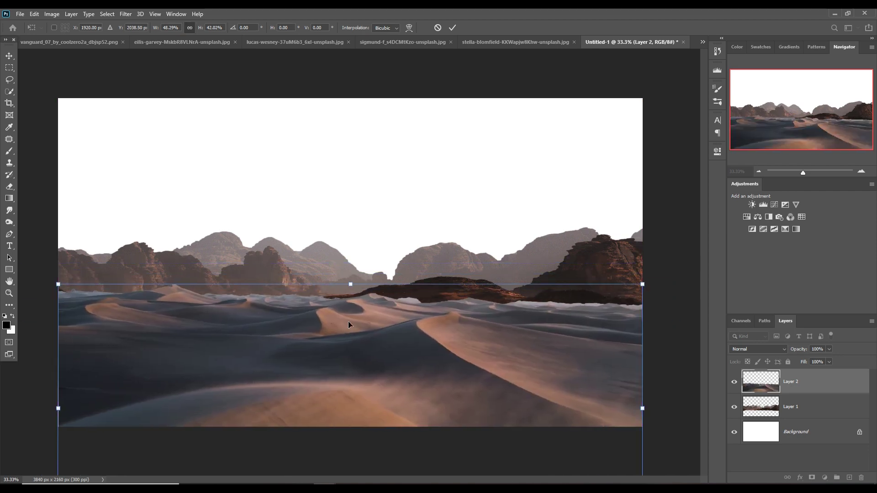
pyautogui.hotkey('ctrl', '-')
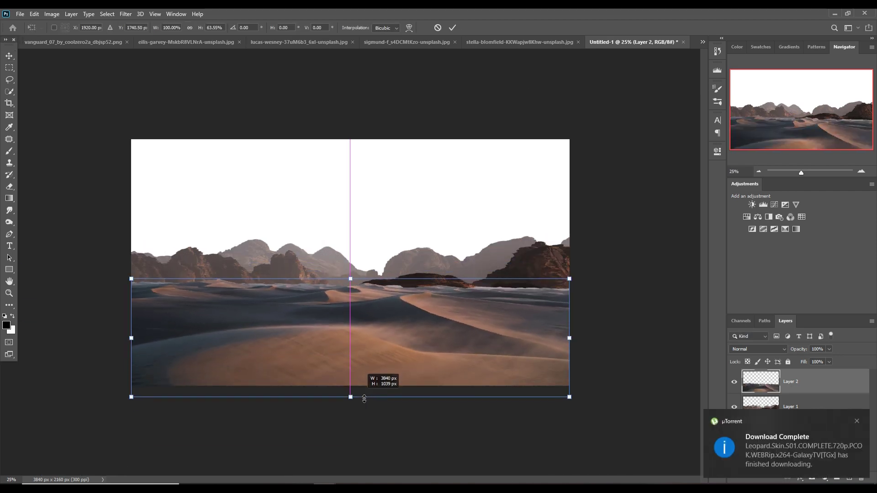
pyautogui.moveTo(351, 464); pyautogui.dragTo(351, 386)
pyautogui.press('Return')
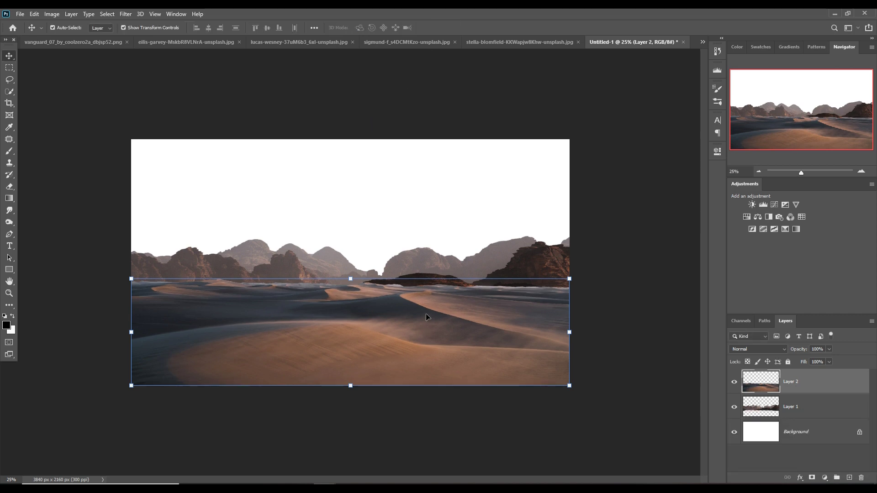
# Step: Add a layer mask to the dunes and brush along the horizon to blend it
pyautogui.click(812, 479)
pyautogui.press('b')
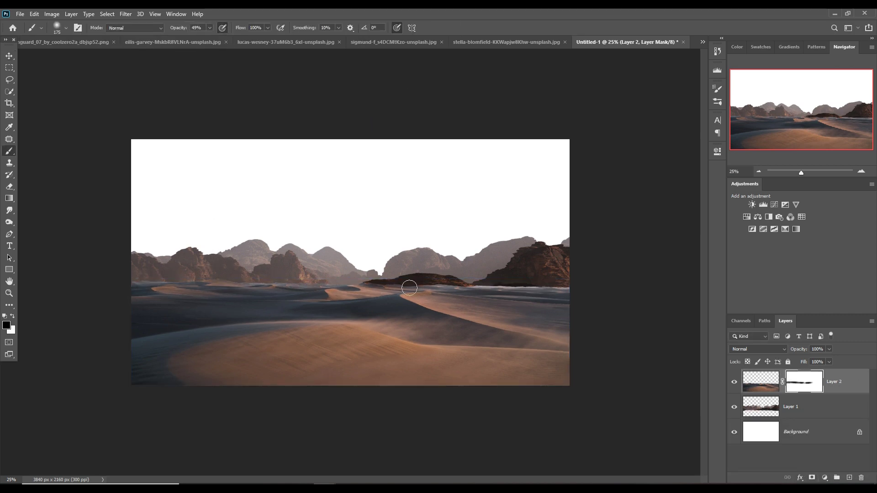
pyautogui.moveTo(409, 288); pyautogui.dragTo(595, 289)
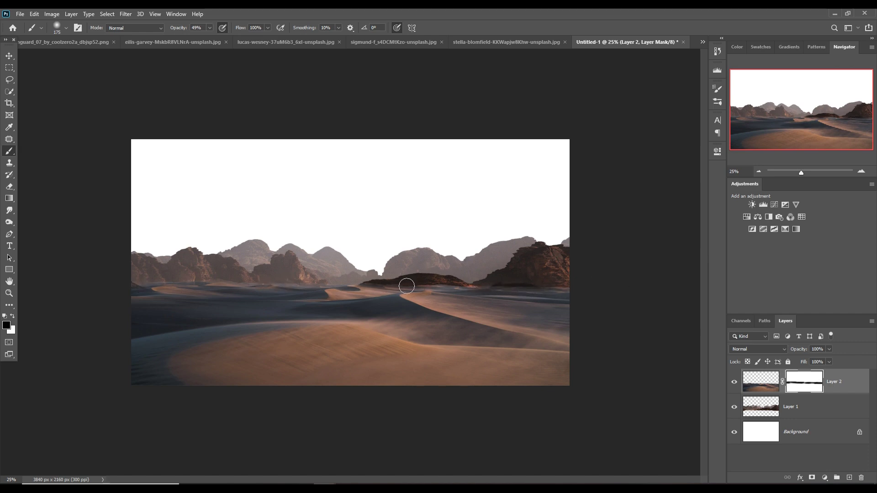
# Step: Marquee the beach photo's sunset sky and drag it into Untitled-1 as Layer 3
pyautogui.press('v')
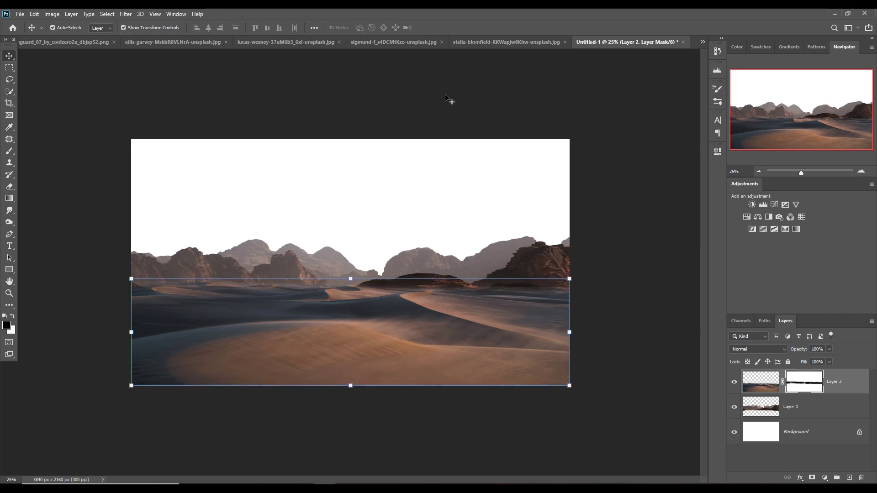
pyautogui.click(507, 41)
pyautogui.press('m')
pyautogui.moveTo(246, 106); pyautogui.dragTo(524, 250)
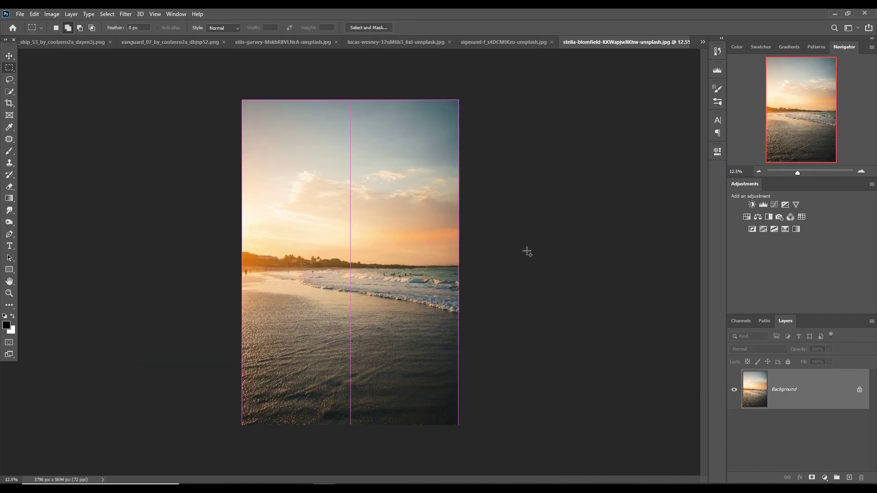
pyautogui.press('v')
pyautogui.moveTo(626, 42); pyautogui.dragTo(605, 79)
# Step: Move the sky layer below the mountains and resize it to cover the canvas top
pyautogui.moveTo(663, 183); pyautogui.dragTo(427, 177)
pyautogui.moveTo(805, 382); pyautogui.dragTo(839, 451)
pyautogui.moveTo(414, 78)
pyautogui.mouseDown()
pyautogui.moveTo(414, 114)
pyautogui.moveTo(373, 153)
pyautogui.mouseUp()
pyautogui.moveTo(302, 80); pyautogui.dragTo(300, 132)
pyautogui.moveTo(467, 224); pyautogui.dragTo(570, 229)
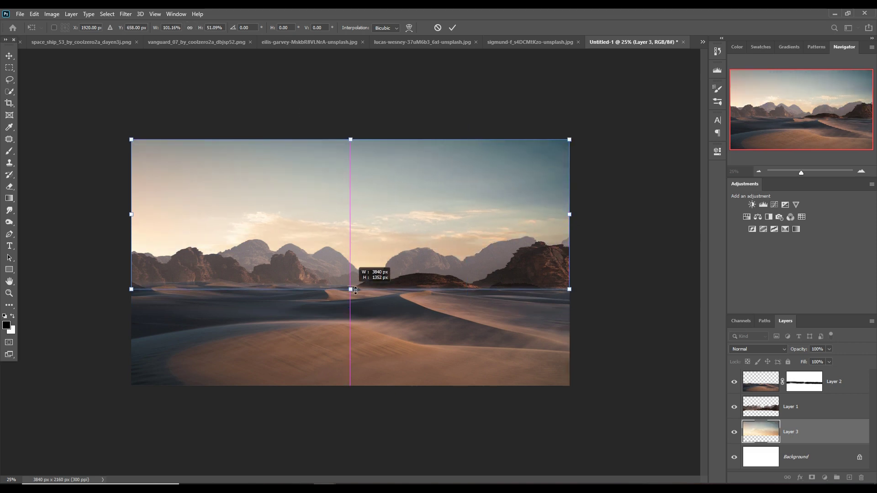
pyautogui.click(60, 42)
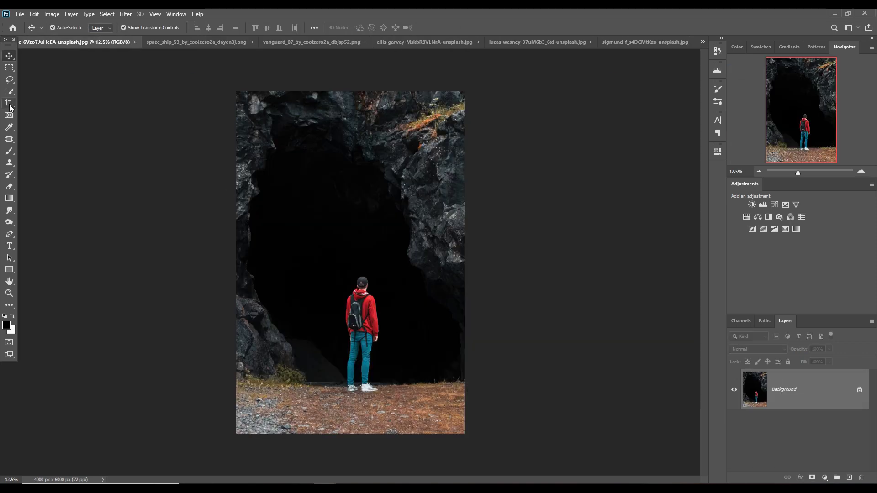
# Step: Select the man in the red hoodie, refining the selection around his hand with the lasso
pyautogui.click(115, 121)
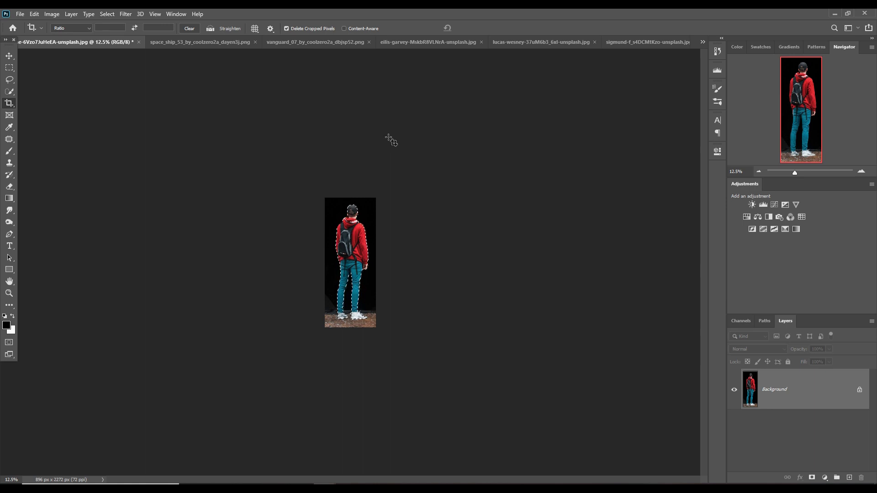
pyautogui.hotkey('ctrl', '+')
pyautogui.hotkey('ctrl', '+')
pyautogui.hotkey('ctrl', '+')
pyautogui.hotkey('ctrl', '+')
pyautogui.click(9, 82)
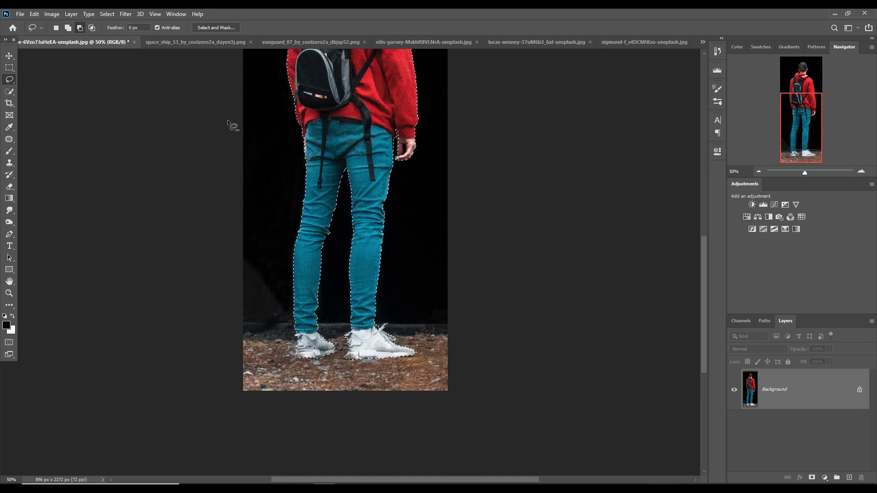
pyautogui.click(67, 28)
pyautogui.moveTo(406, 144); pyautogui.dragTo(402, 162)
pyautogui.press('alt')
# Step: Copy the figure to a new layer and hide the background to check the cutout
pyautogui.hotkey('ctrl', 'j')
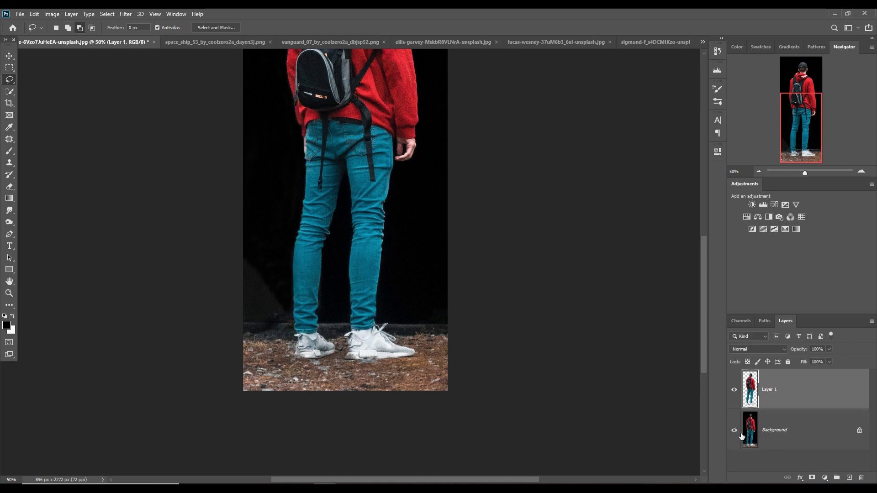
pyautogui.click(734, 429)
pyautogui.scroll(5, 507, 345)
pyautogui.hotkey('ctrl', '1')
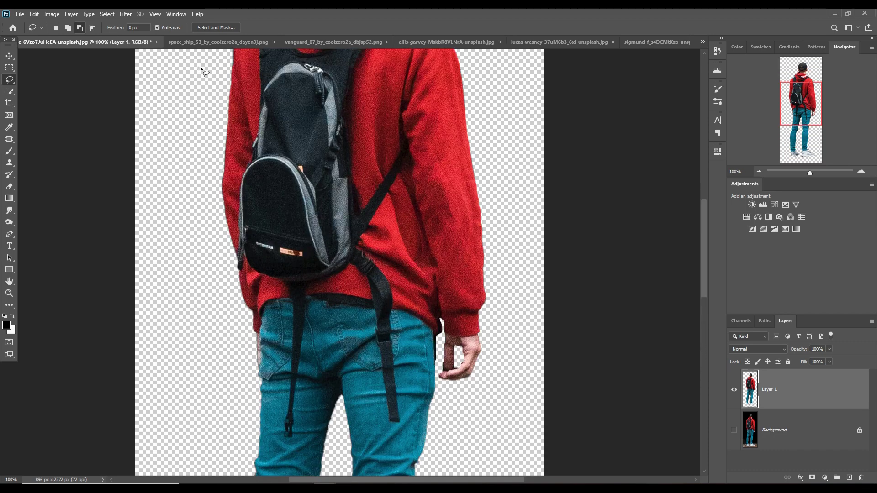
pyautogui.scroll(5, 358, 248)
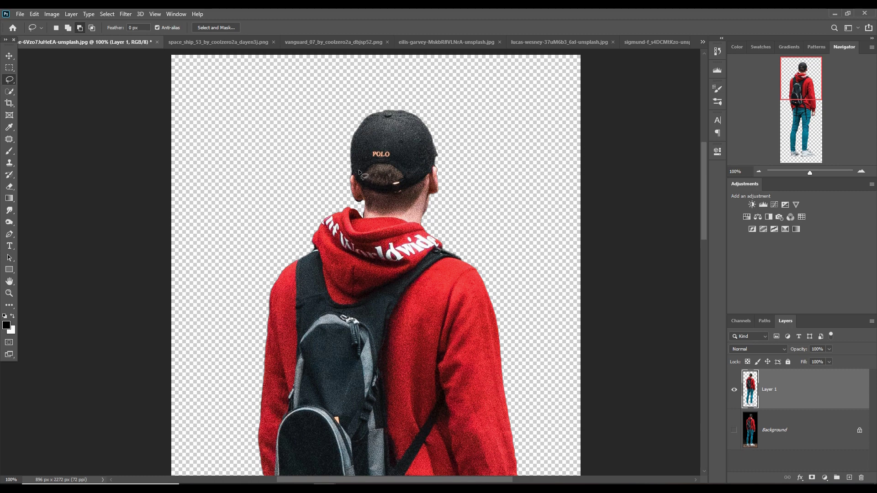
# Step: Switch to the sunset photo
pyautogui.press('v')
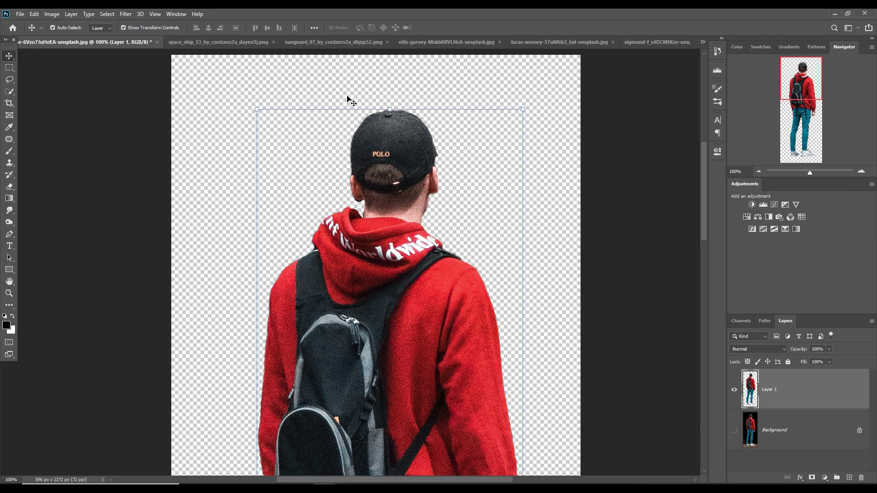
pyautogui.hotkey('ctrl', 'Tab')
pyautogui.hotkey('ctrl', 'shift', 'Tab')
pyautogui.click(703, 42)
pyautogui.click(750, 55)
# Step: In the mountain photo, quick-select the grassy left cliff
pyautogui.hotkey('ctrl', 'shift', 'Tab')
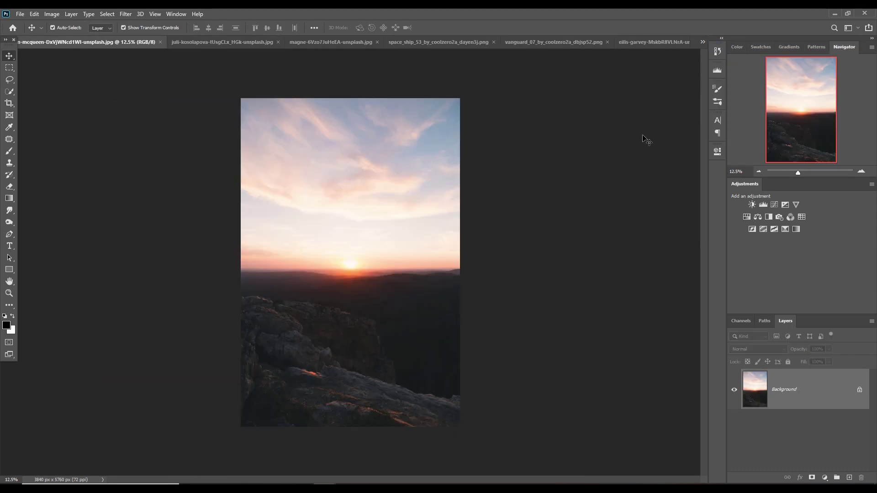
pyautogui.click(703, 42)
pyautogui.click(754, 93)
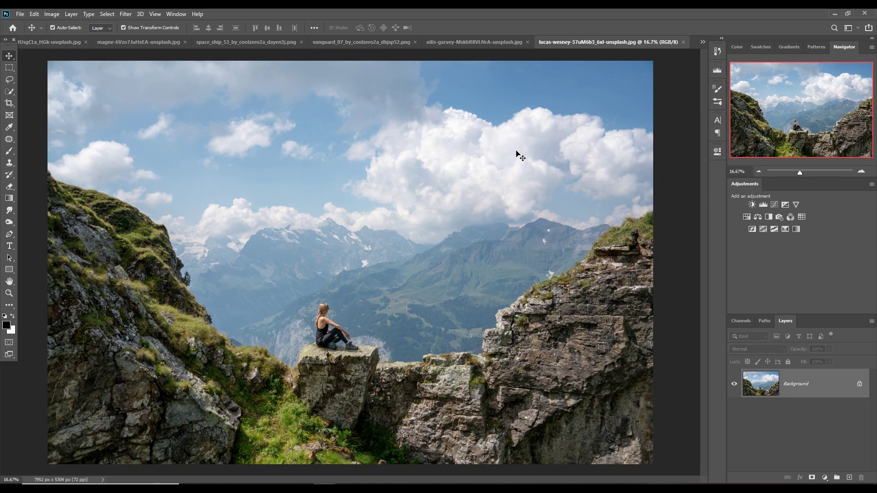
pyautogui.click(9, 92)
pyautogui.moveTo(50, 178); pyautogui.dragTo(68, 196)
pyautogui.moveTo(175, 270); pyautogui.dragTo(160, 352)
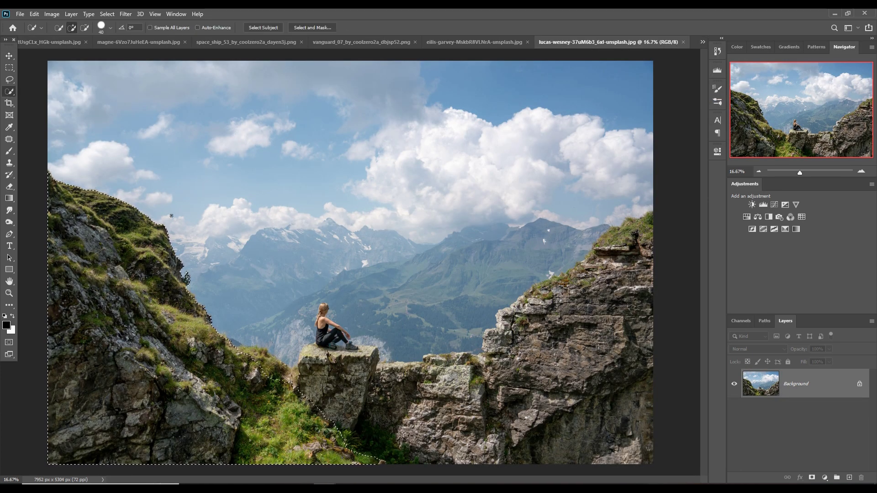
pyautogui.press('alt')
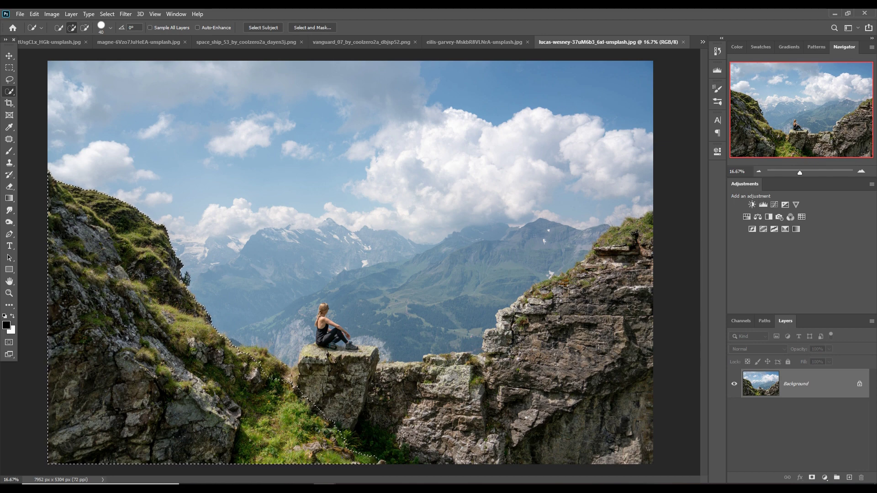
# Step: Drag the cliff into the desert composite as Layer 4 and rotate it about -50°
pyautogui.press('v')
pyautogui.moveTo(114, 274)
pyautogui.mouseDown()
pyautogui.moveTo(693, 46)
pyautogui.moveTo(441, 252)
pyautogui.mouseUp()
pyautogui.moveTo(823, 431)
pyautogui.mouseDown()
pyautogui.moveTo(832, 420)
pyautogui.moveTo(834, 374)
pyautogui.mouseUp()
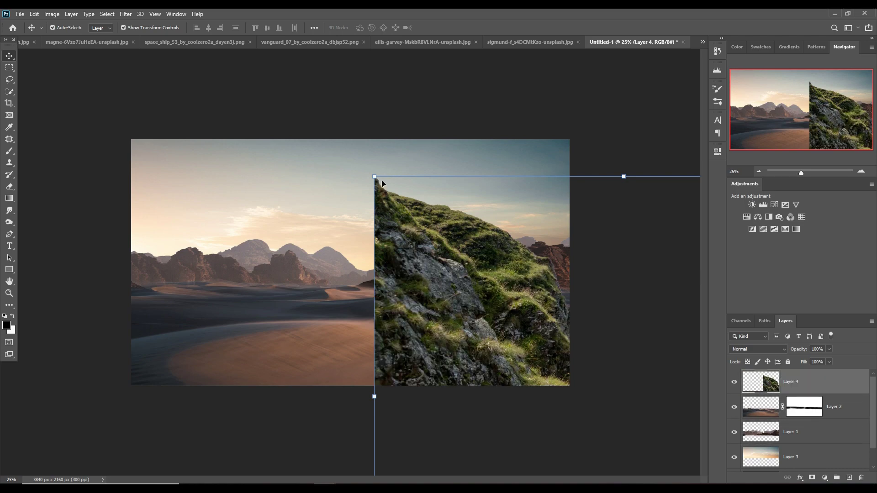
pyautogui.moveTo(373, 175); pyautogui.dragTo(92, 376)
pyautogui.moveTo(300, 454); pyautogui.dragTo(393, 457)
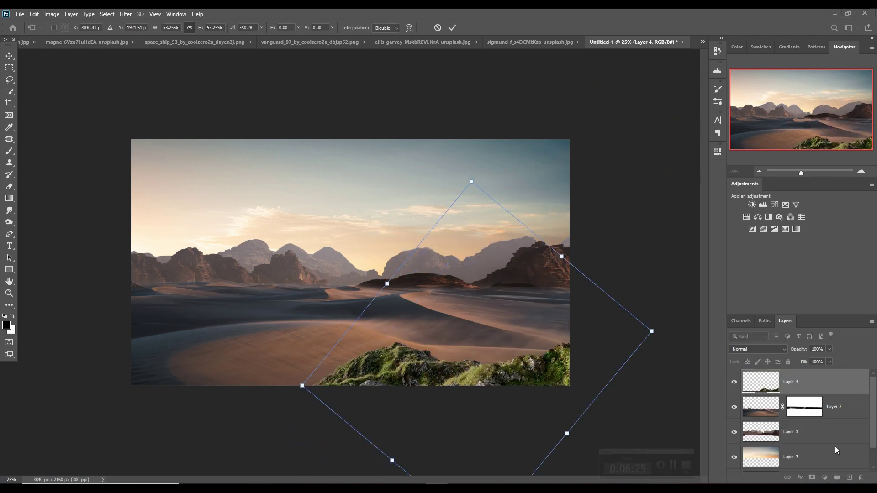
# Step: Switch through the open tabs to the tree-roots photo
pyautogui.click(195, 42)
pyautogui.click(415, 42)
pyautogui.click(562, 42)
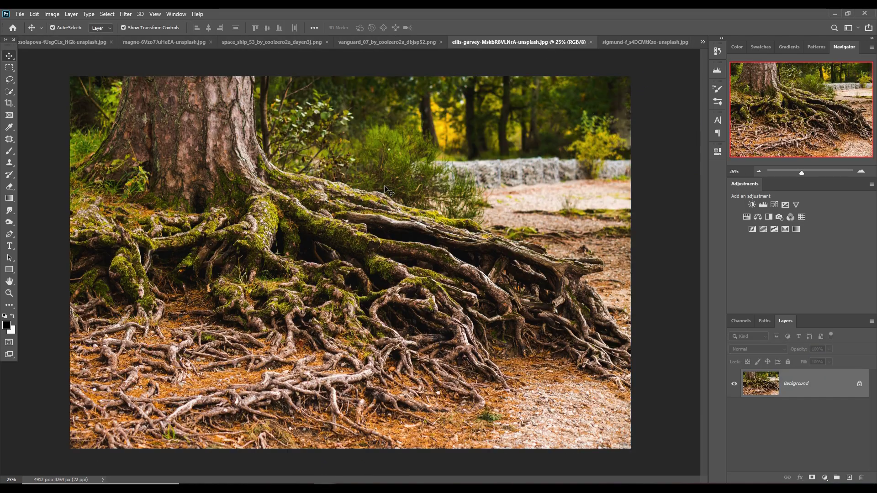
# Step: Quick-select the whole tree trunk and mossy roots out to the photo's left edge
pyautogui.press('w')
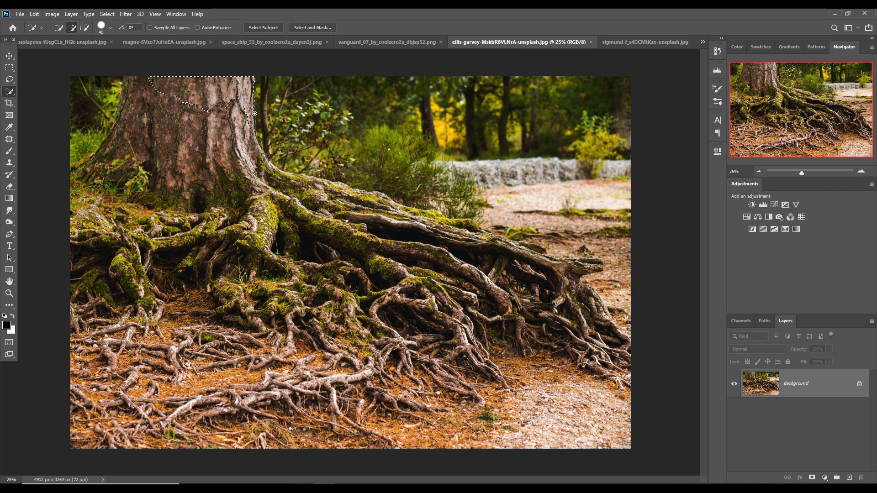
pyautogui.moveTo(254, 113); pyautogui.dragTo(406, 209)
pyautogui.moveTo(599, 268)
pyautogui.mouseDown()
pyautogui.moveTo(606, 331)
pyautogui.moveTo(347, 303)
pyautogui.mouseUp()
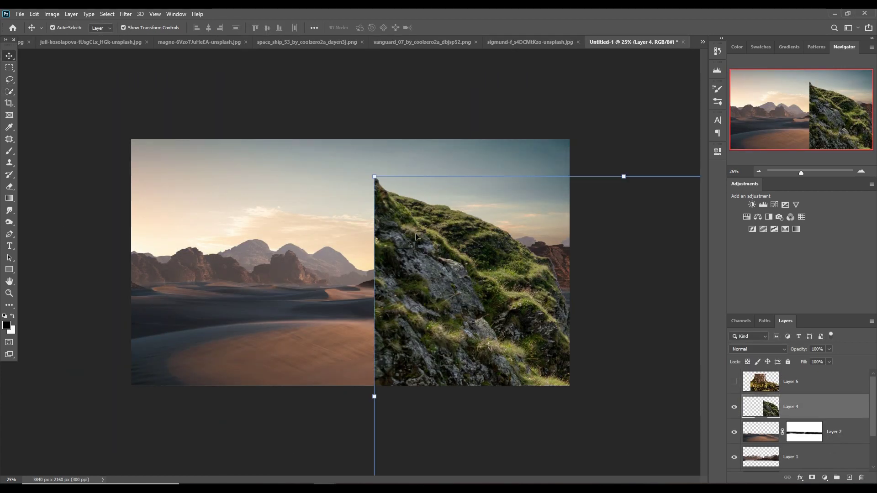
# Step: Move the grassy rock down-left and rotate it about -58° to lie along the bottom
pyautogui.moveTo(416, 237); pyautogui.dragTo(339, 291)
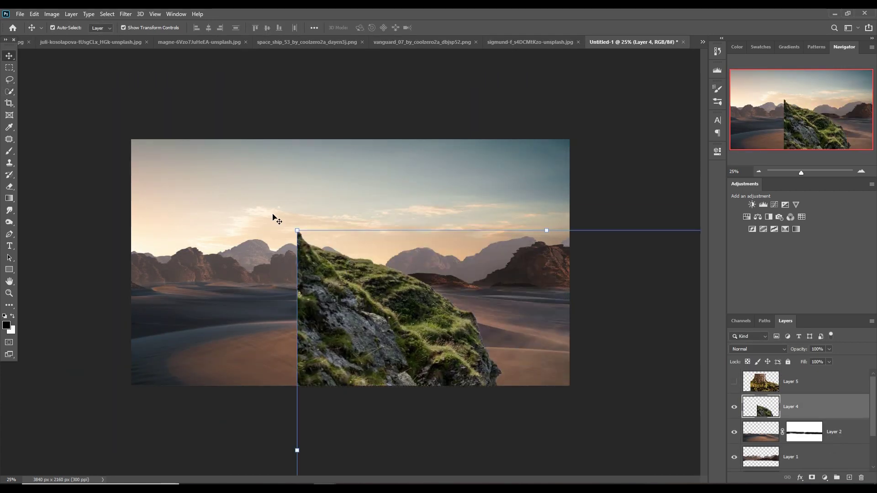
pyautogui.hotkey('ctrl', 't')
pyautogui.moveTo(292, 459)
pyautogui.mouseDown()
pyautogui.moveTo(59, 417)
pyautogui.moveTo(187, 427)
pyautogui.mouseUp()
pyautogui.moveTo(457, 347); pyautogui.dragTo(539, 362)
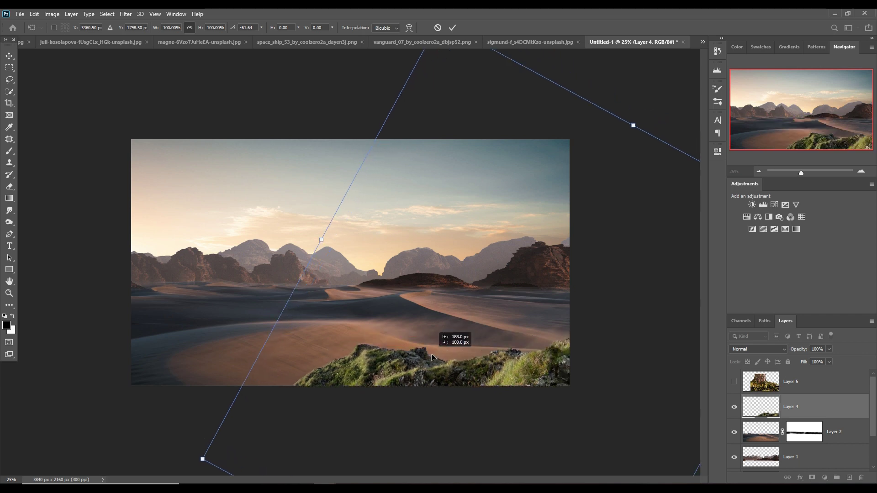
pyautogui.click(454, 30)
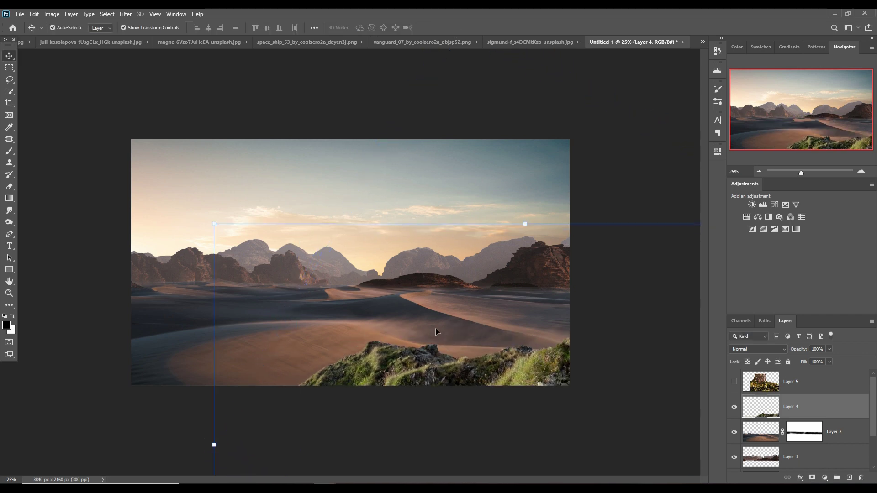
# Step: Duplicate the rock layer and rotate the copy to cover the left side
pyautogui.rightClick(795, 407)
pyautogui.click(776, 79)
pyautogui.moveTo(651, 221)
pyautogui.mouseDown()
pyautogui.moveTo(247, 434)
pyautogui.moveTo(291, 463)
pyautogui.mouseUp()
# Step: Warp the rock copy to flatten and curve its bottom-left edge
pyautogui.click(35, 14)
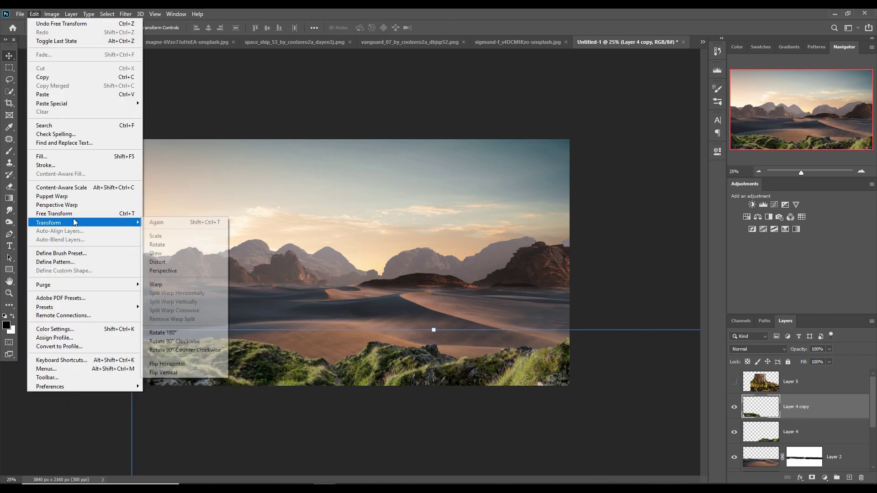
pyautogui.click(178, 284)
pyautogui.moveTo(293, 348); pyautogui.dragTo(322, 376)
pyautogui.moveTo(96, 289); pyautogui.dragTo(126, 289)
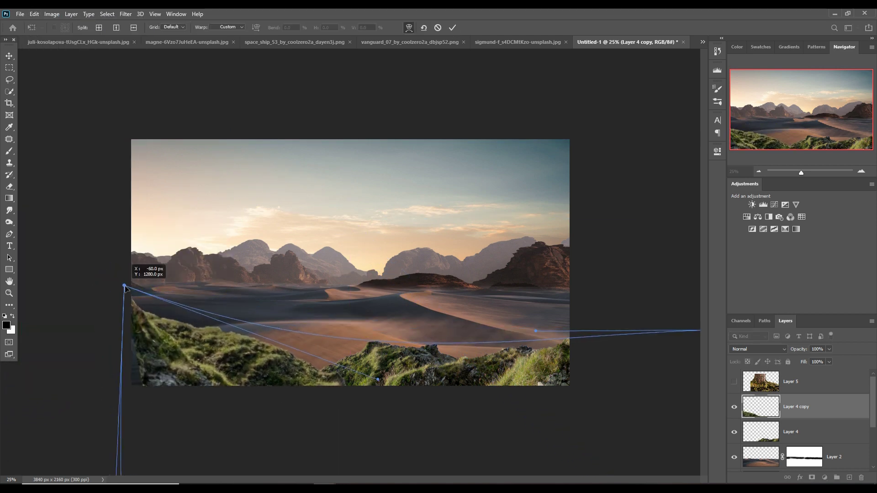
pyautogui.moveTo(326, 373)
pyautogui.mouseDown()
pyautogui.moveTo(340, 378)
pyautogui.moveTo(273, 378)
pyautogui.mouseUp()
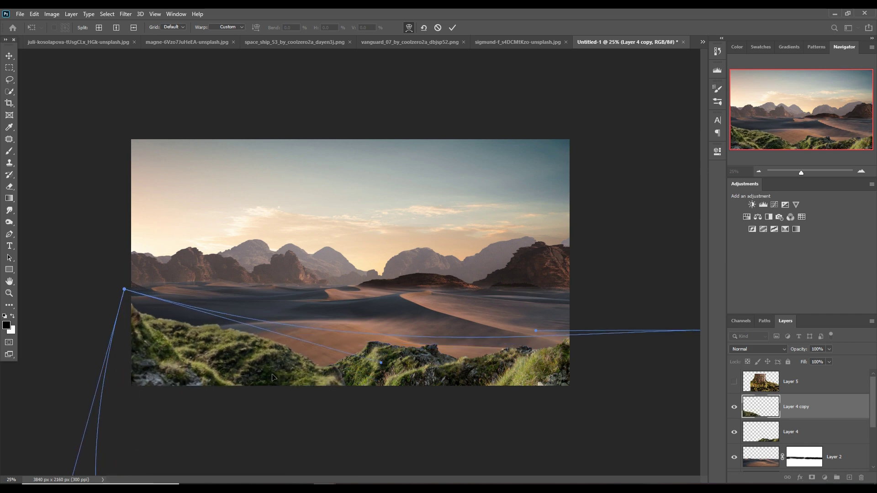
pyautogui.moveTo(126, 292); pyautogui.dragTo(124, 291)
pyautogui.click(453, 28)
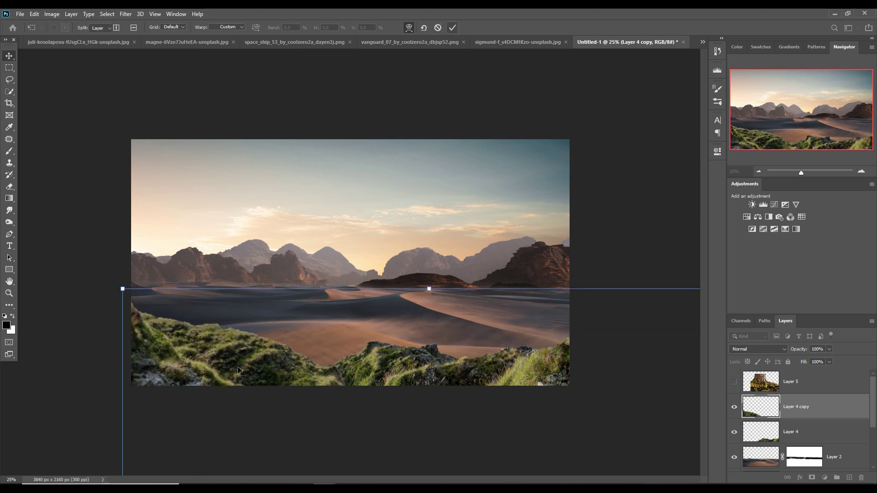
# Step: Delete the original Layer 4 and resize the rock copy along the canvas bottom
pyautogui.rightClick(812, 410)
pyautogui.click(767, 286)
pyautogui.hotkey('ctrl', 't')
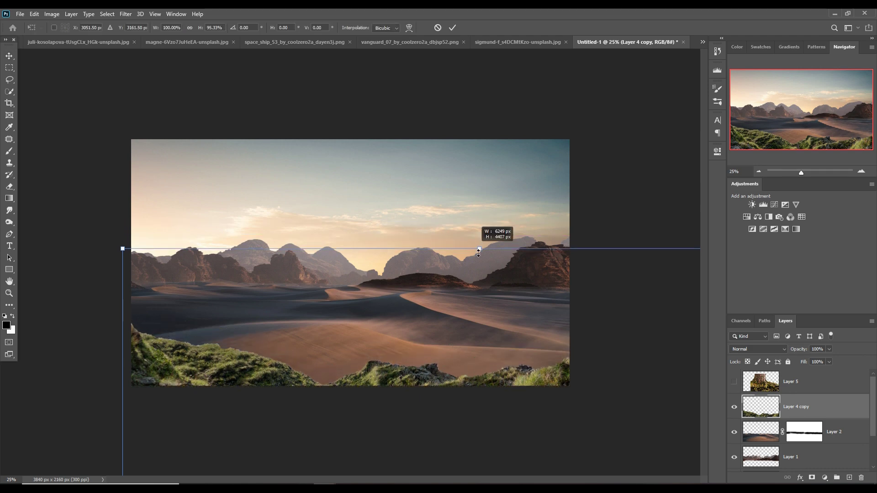
pyautogui.moveTo(477, 252); pyautogui.dragTo(476, 290)
pyautogui.click(452, 28)
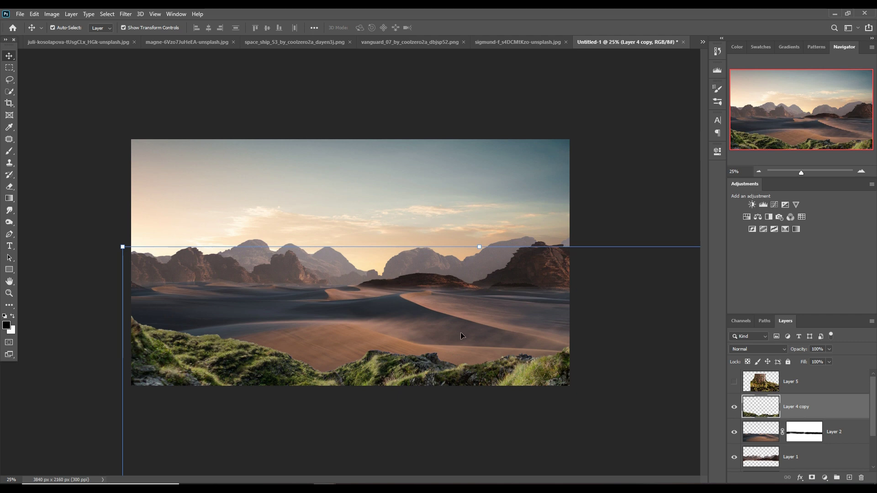
# Step: Show the tree layer, flip it horizontally and shrink it to about 44% at lower right
pyautogui.click(734, 382)
pyautogui.click(804, 382)
pyautogui.click(34, 14)
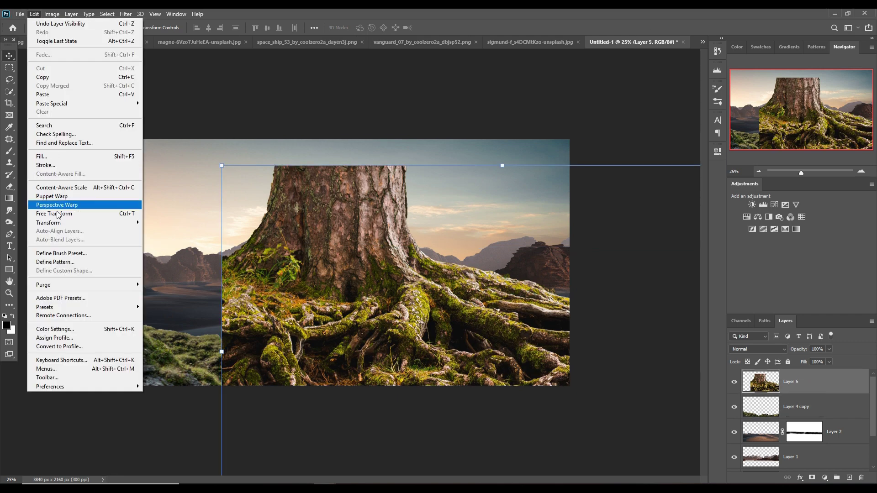
pyautogui.moveTo(48, 223)
pyautogui.click(180, 363)
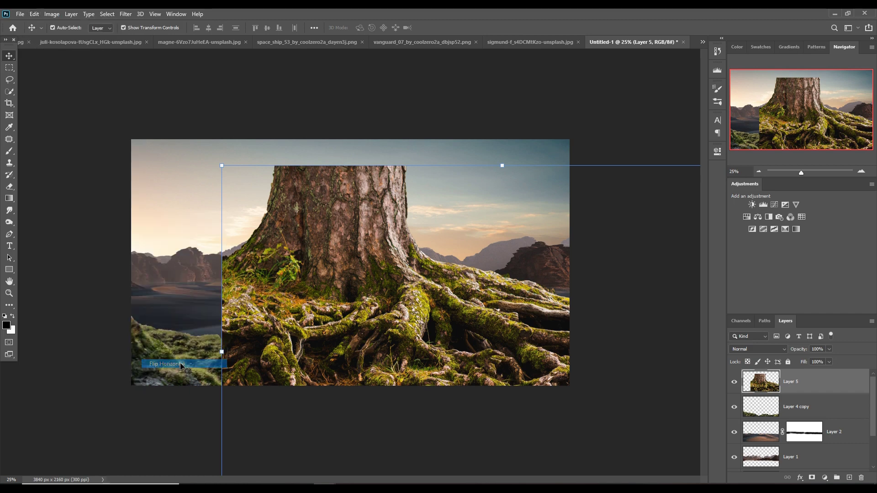
pyautogui.moveTo(507, 180)
pyautogui.mouseDown()
pyautogui.moveTo(512, 375)
pyautogui.moveTo(499, 290)
pyautogui.mouseUp()
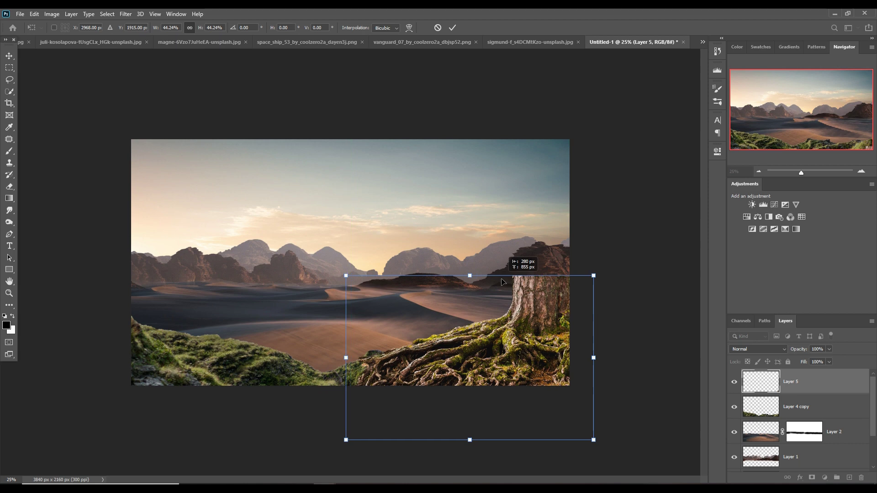
pyautogui.moveTo(500, 289); pyautogui.dragTo(525, 303)
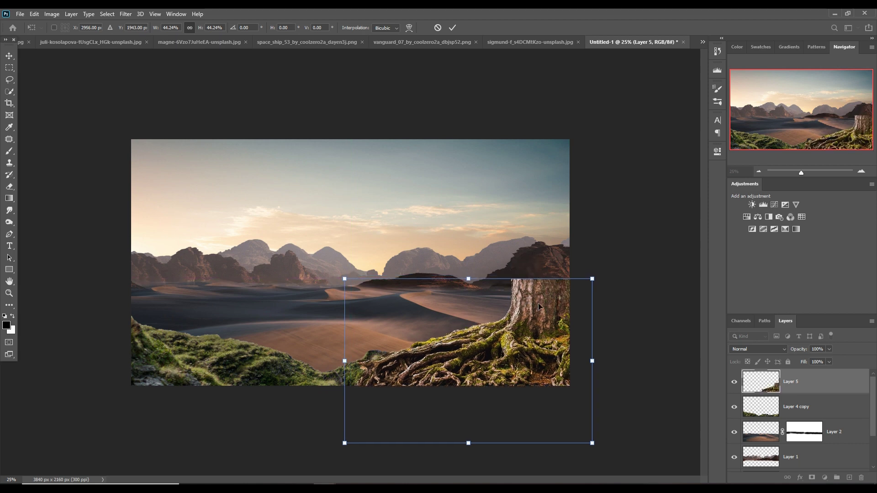
pyautogui.click(8, 59)
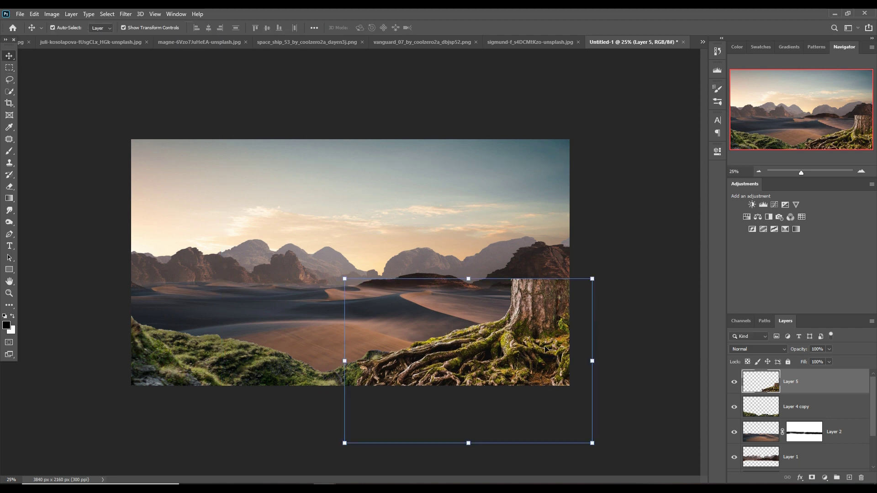
# Step: Add a layer mask to the tree and set a brush at 26% opacity
pyautogui.click(813, 478)
pyautogui.click(8, 152)
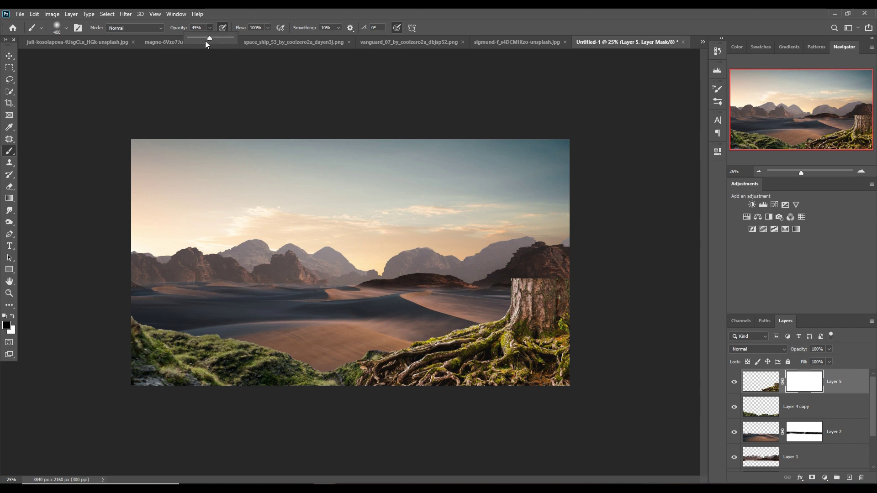
pyautogui.moveTo(209, 38); pyautogui.dragTo(198, 38)
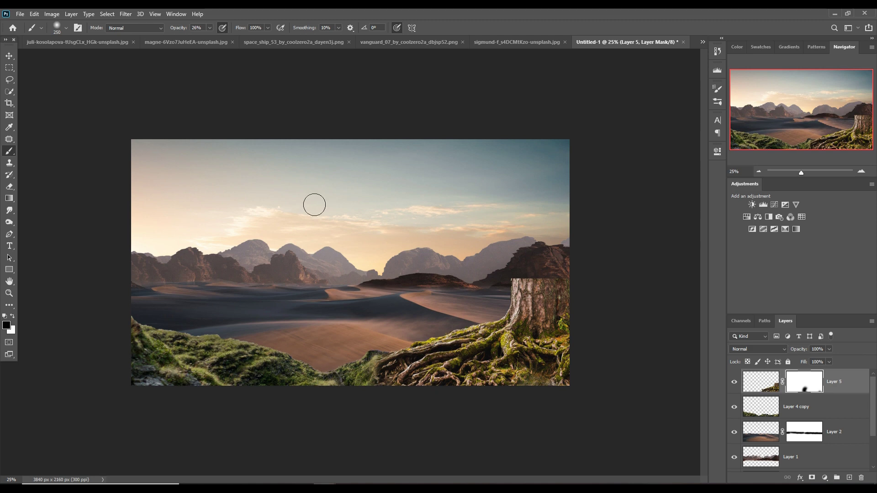
# Step: In the second tree photo, quick-select the trunk down to its base
pyautogui.click(9, 56)
pyautogui.click(517, 42)
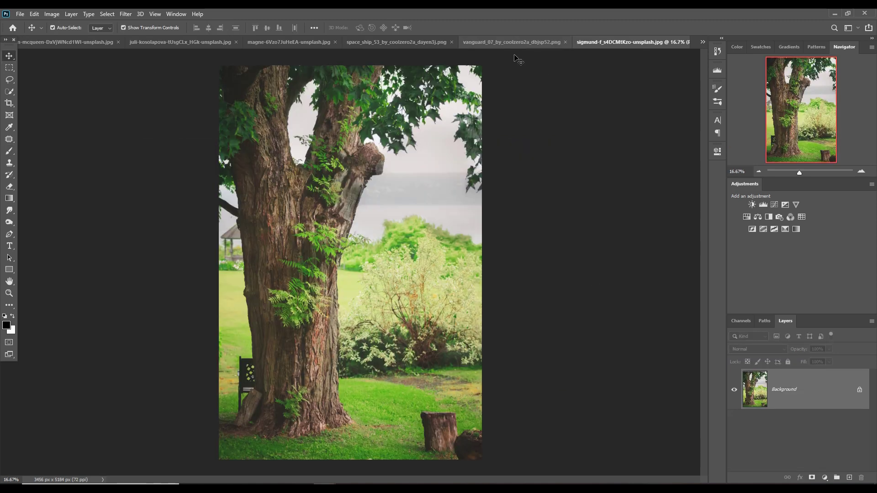
pyautogui.click(9, 92)
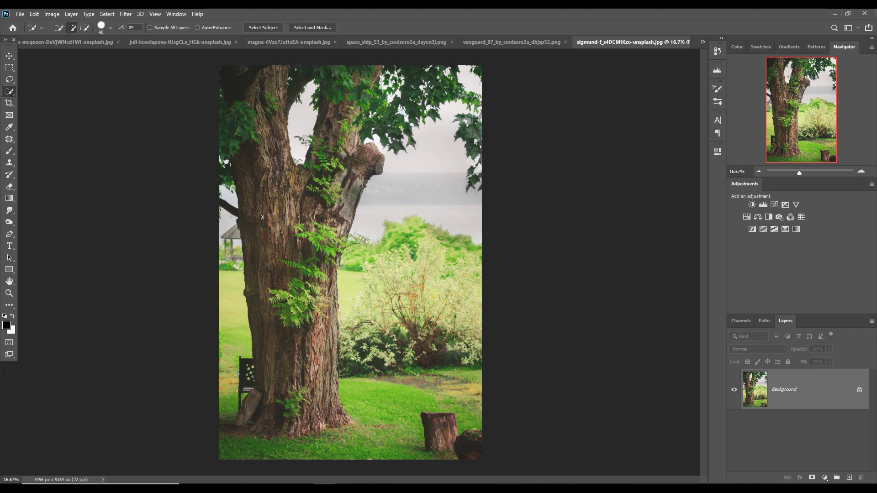
pyautogui.moveTo(262, 217)
pyautogui.mouseDown()
pyautogui.moveTo(351, 189)
pyautogui.moveTo(335, 123)
pyautogui.mouseUp()
pyautogui.moveTo(316, 223); pyautogui.dragTo(297, 373)
pyautogui.moveTo(298, 419); pyautogui.dragTo(324, 301)
pyautogui.moveTo(335, 364)
pyautogui.mouseDown()
pyautogui.moveTo(332, 418)
pyautogui.moveTo(258, 406)
pyautogui.mouseUp()
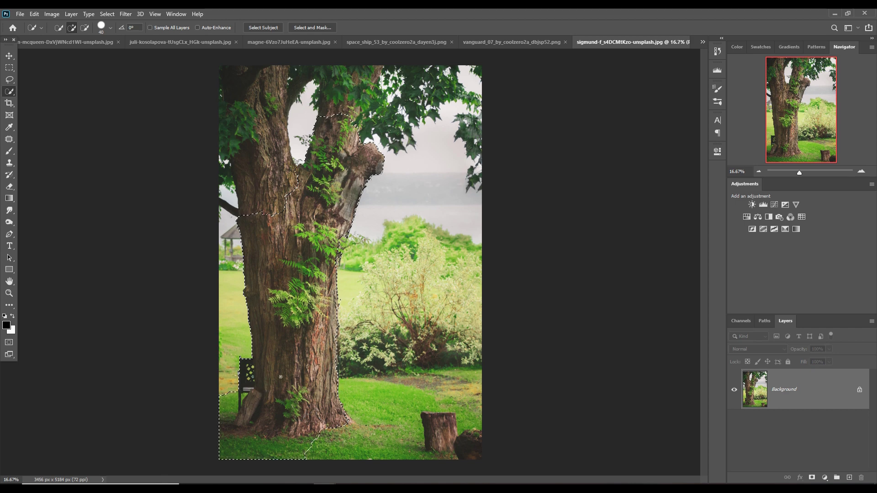
# Step: Remove the bench from the trunk selection, extend it upper-left, and float the photo window
pyautogui.click(85, 27)
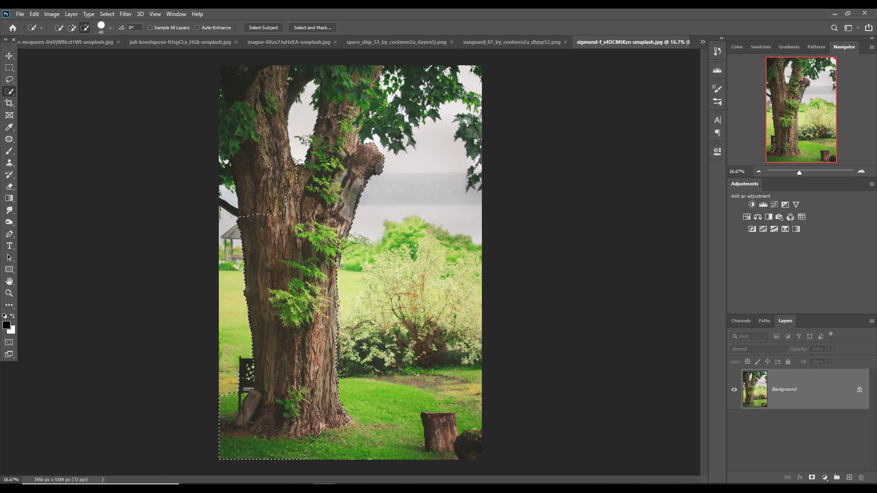
pyautogui.moveTo(254, 367); pyautogui.dragTo(227, 434)
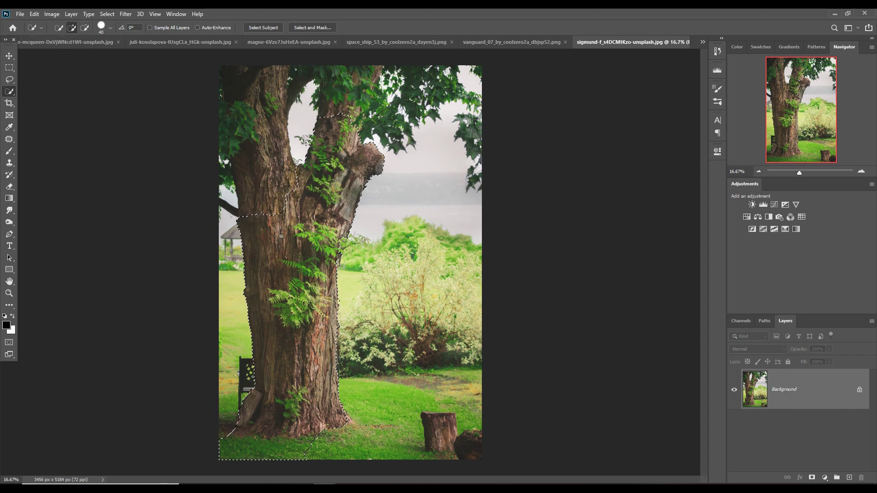
pyautogui.moveTo(268, 227); pyautogui.dragTo(32, 108)
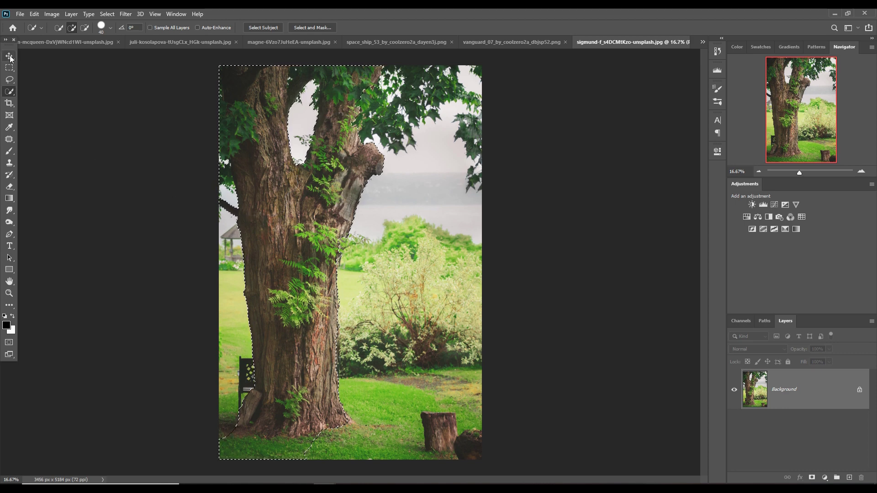
pyautogui.press('v')
pyautogui.moveTo(596, 43); pyautogui.dragTo(597, 76)
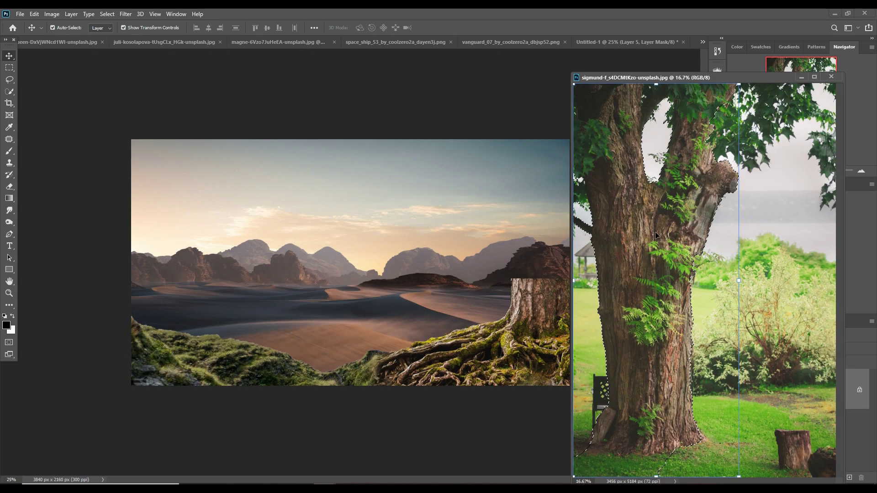
# Step: Drop the tree trunk into the desert composite, scaled to about 55% at the right edge
pyautogui.moveTo(638, 252); pyautogui.dragTo(529, 234)
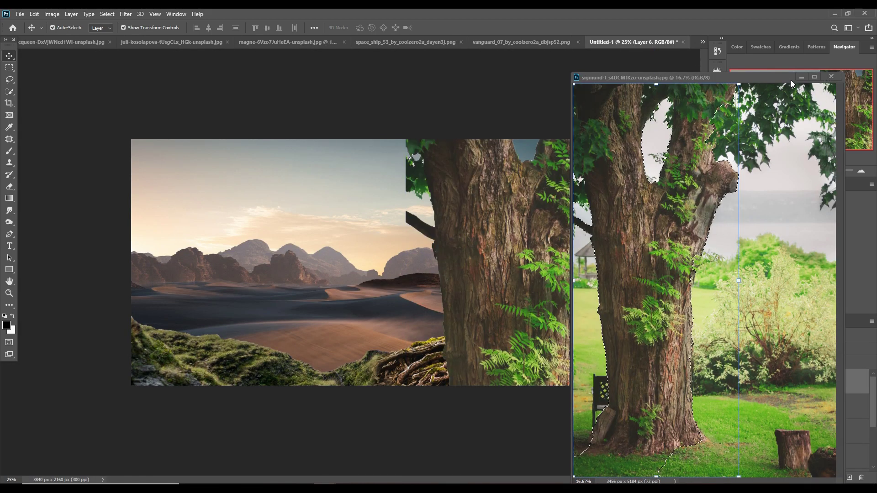
pyautogui.click(831, 77)
pyautogui.click(34, 14)
pyautogui.moveTo(48, 223)
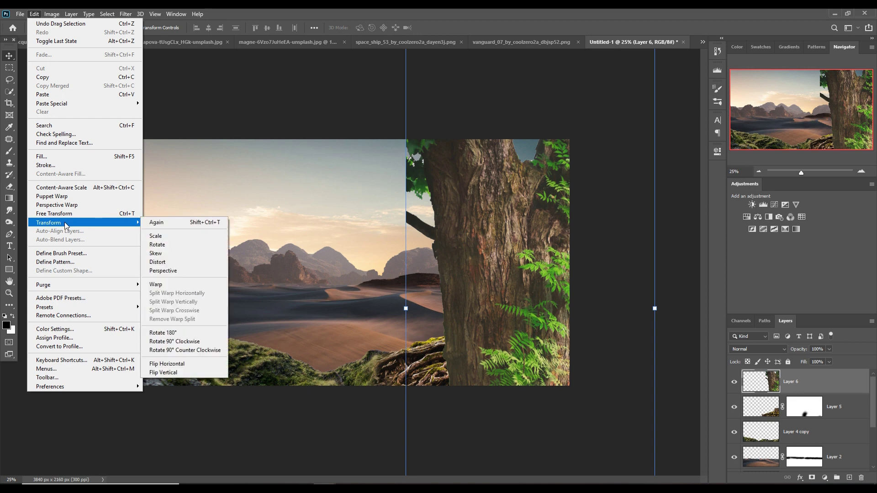
pyautogui.click(551, 12)
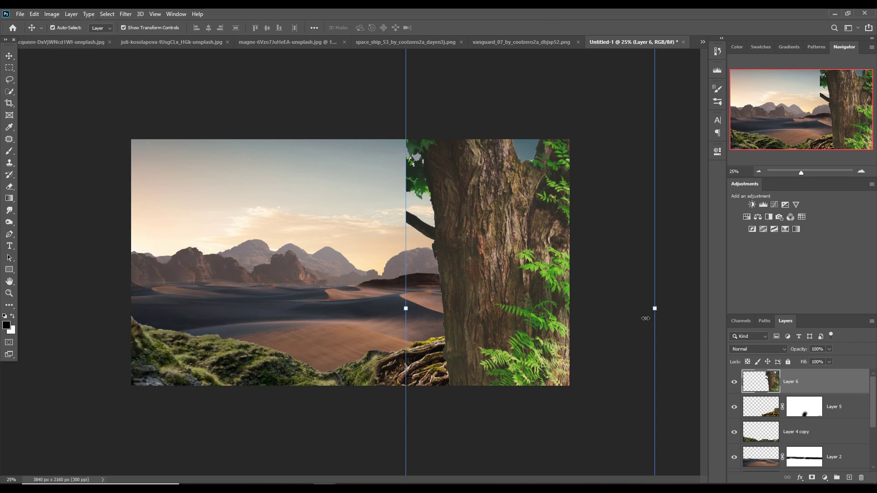
pyautogui.moveTo(655, 308); pyautogui.dragTo(543, 309)
pyautogui.moveTo(502, 208)
pyautogui.mouseDown()
pyautogui.moveTo(576, 241)
pyautogui.moveTo(576, 257)
pyautogui.mouseUp()
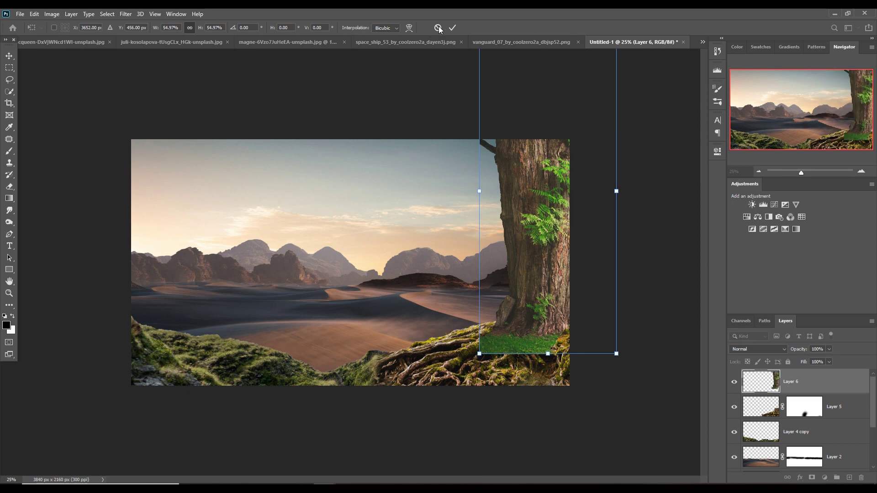
pyautogui.click(453, 27)
# Step: Add a Curves adjustment to the tree with lowered midtones and raised highlights
pyautogui.click(825, 477)
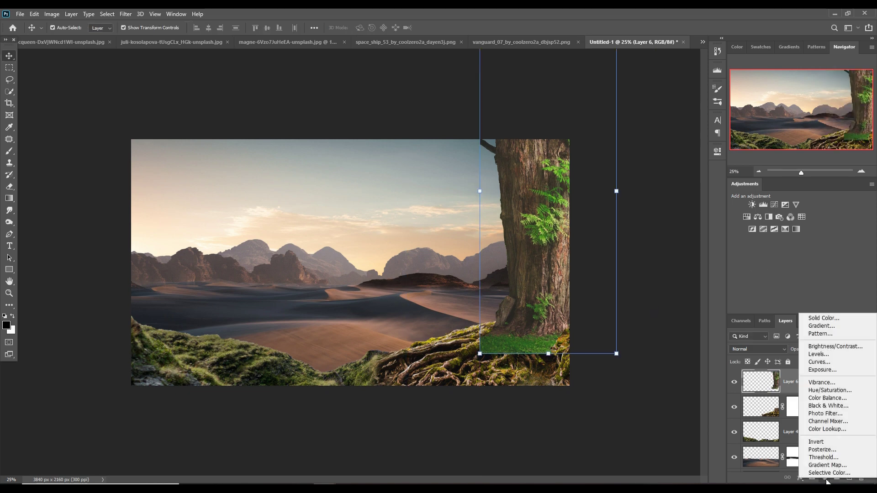
pyautogui.click(825, 366)
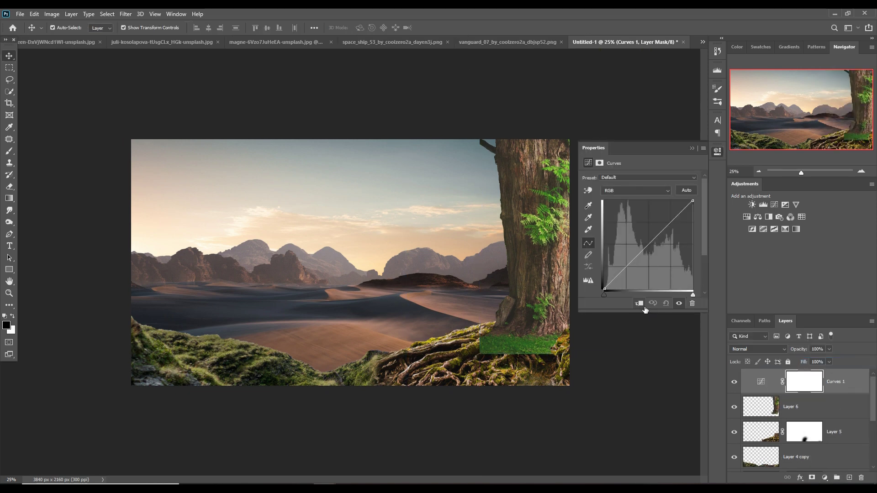
pyautogui.moveTo(654, 244); pyautogui.dragTo(639, 271)
pyautogui.moveTo(671, 225)
pyautogui.mouseDown()
pyautogui.moveTo(680, 233)
pyautogui.moveTo(657, 250)
pyautogui.mouseUp()
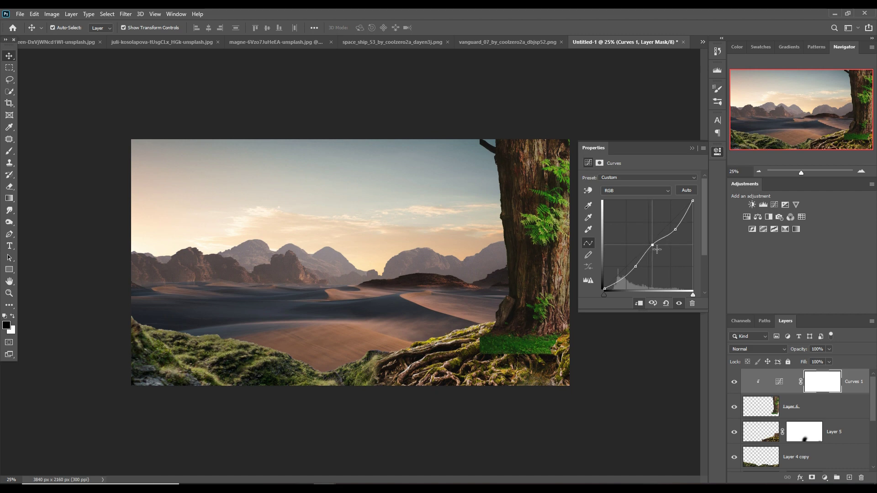
pyautogui.click(575, 432)
# Step: Mask the tree layer and brush away the green grass at its base
pyautogui.click(826, 418)
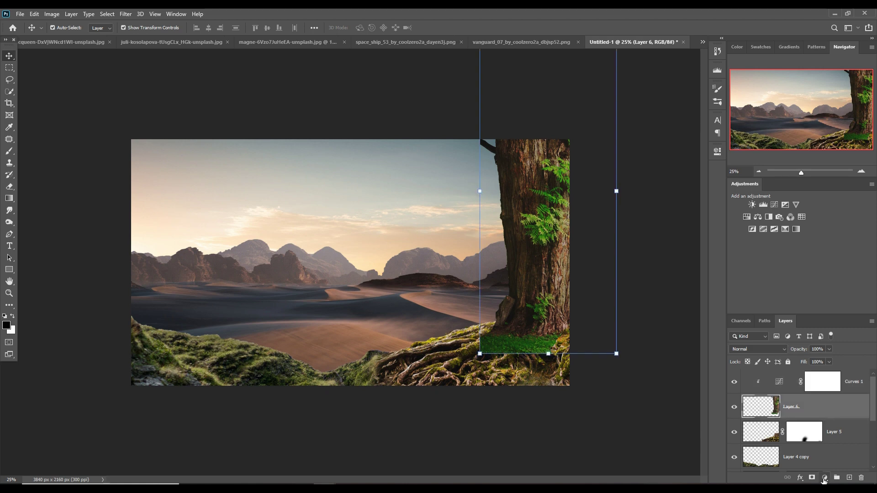
pyautogui.click(812, 477)
pyautogui.press('b')
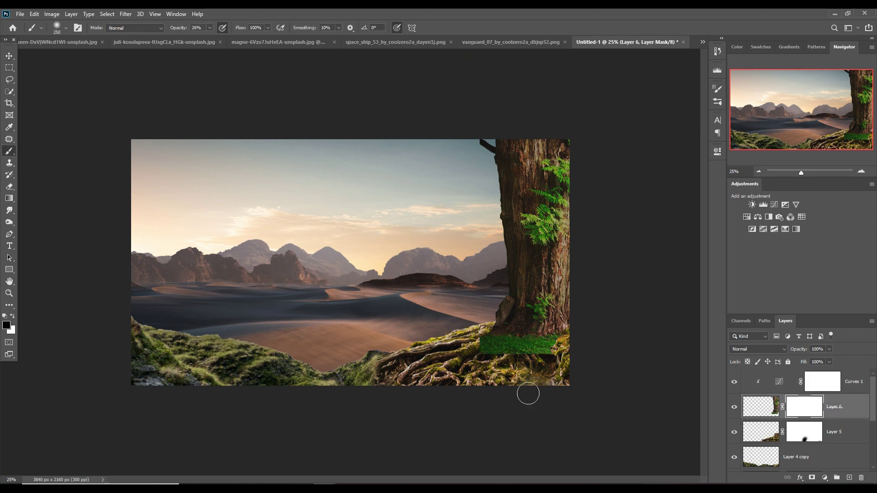
pyautogui.moveTo(548, 330)
pyautogui.mouseDown()
pyautogui.moveTo(519, 352)
pyautogui.moveTo(502, 381)
pyautogui.moveTo(517, 346)
pyautogui.moveTo(494, 375)
pyautogui.moveTo(550, 375)
pyautogui.moveTo(578, 348)
pyautogui.moveTo(574, 358)
pyautogui.moveTo(558, 343)
pyautogui.moveTo(545, 349)
pyautogui.moveTo(581, 344)
pyautogui.moveTo(580, 358)
pyautogui.moveTo(562, 336)
pyautogui.moveTo(539, 363)
pyautogui.moveTo(554, 348)
pyautogui.mouseUp()
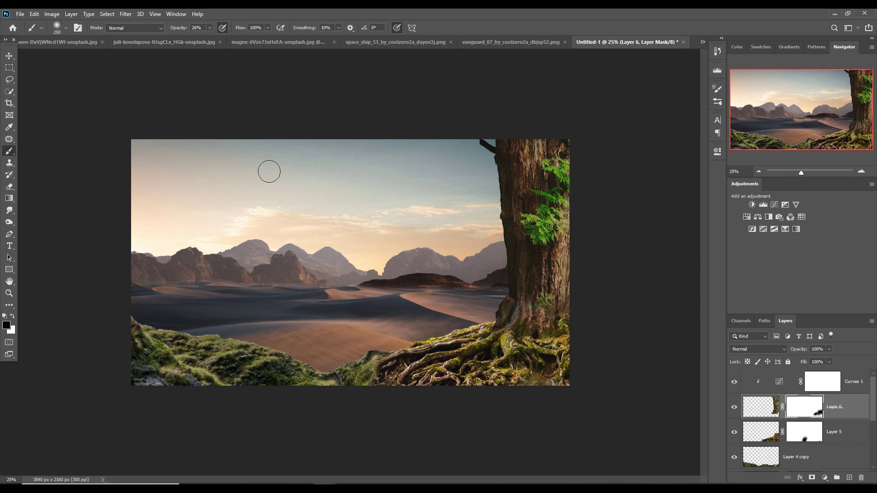
# Step: Lasso and remove the small branch stub at the trunk's top, then deselect
pyautogui.press('l')
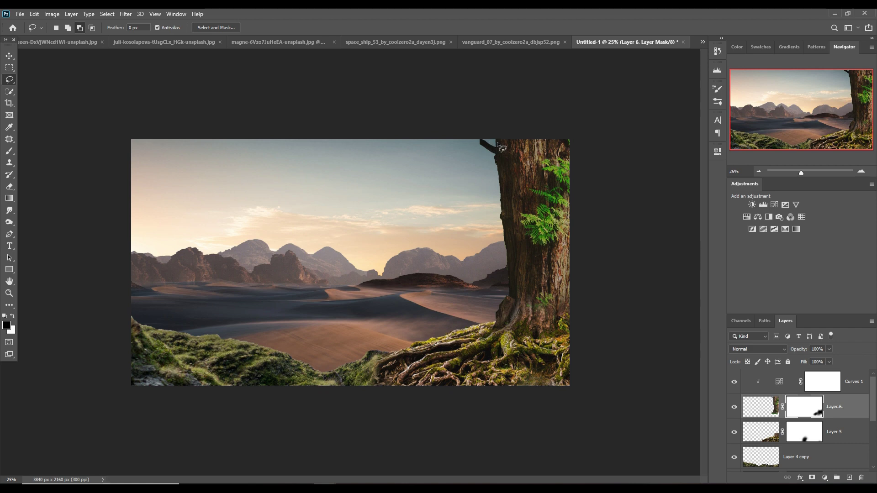
pyautogui.moveTo(495, 144)
pyautogui.mouseDown()
pyautogui.moveTo(496, 159)
pyautogui.moveTo(471, 130)
pyautogui.moveTo(495, 143)
pyautogui.mouseUp()
pyautogui.click(767, 409)
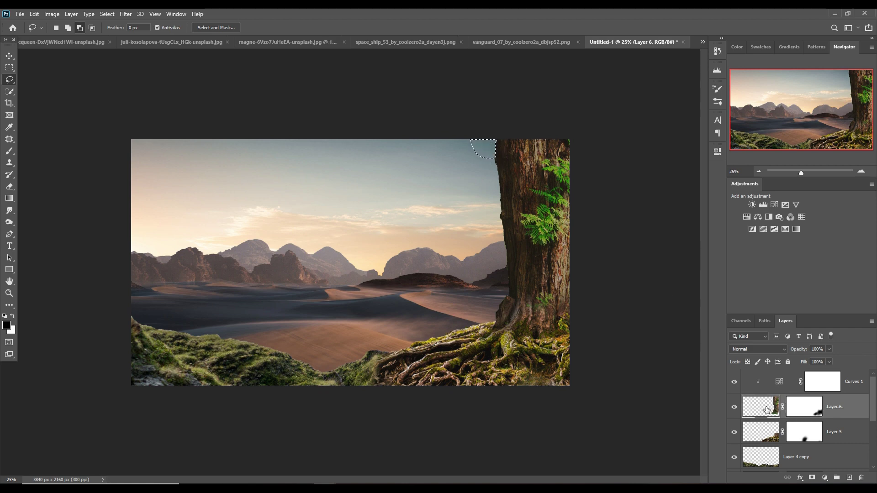
pyautogui.click(110, 13)
pyautogui.click(115, 34)
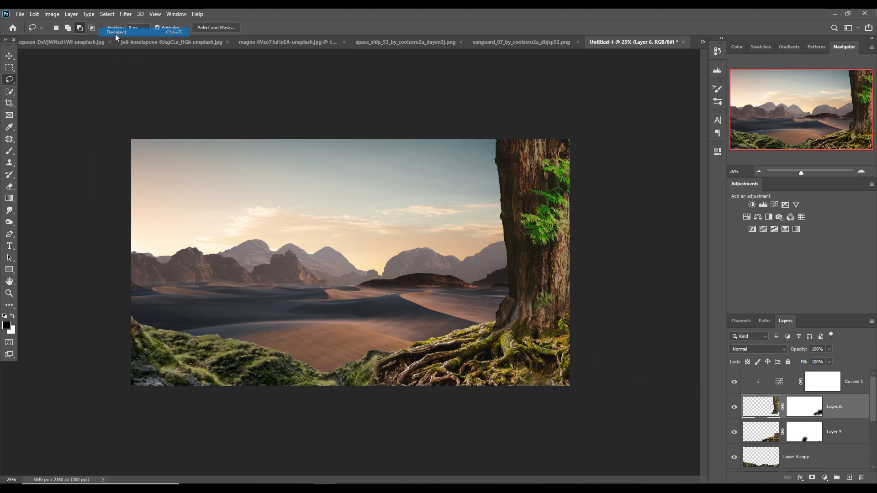
pyautogui.click(10, 55)
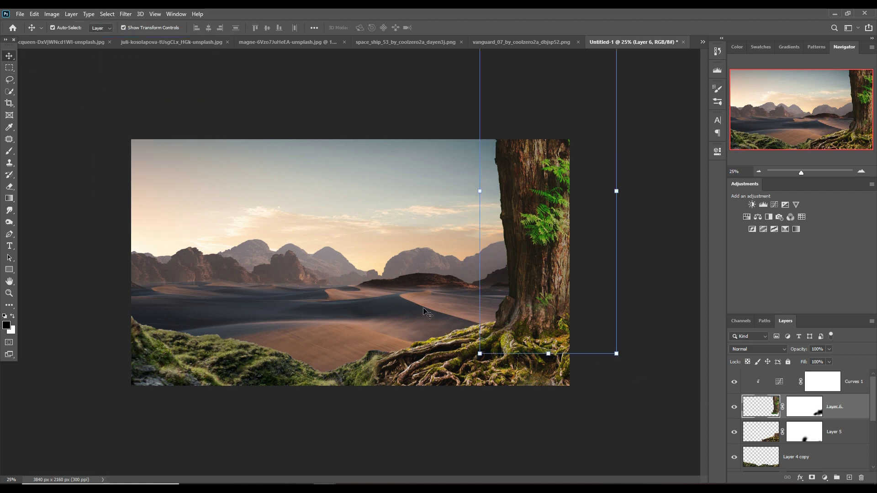
# Step: Add a Color Balance to the tree, shifting its midtones toward green and red
pyautogui.click(827, 478)
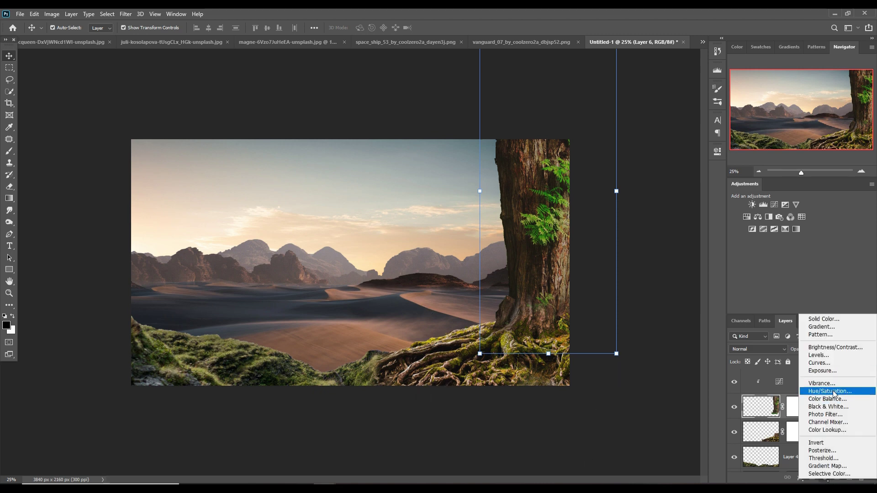
pyautogui.click(827, 398)
pyautogui.click(629, 213)
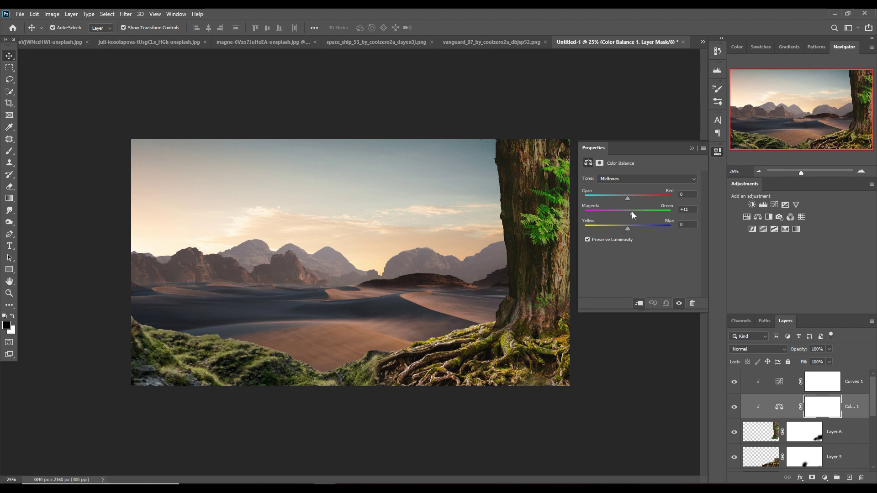
pyautogui.moveTo(632, 212); pyautogui.dragTo(633, 196)
pyautogui.click(692, 148)
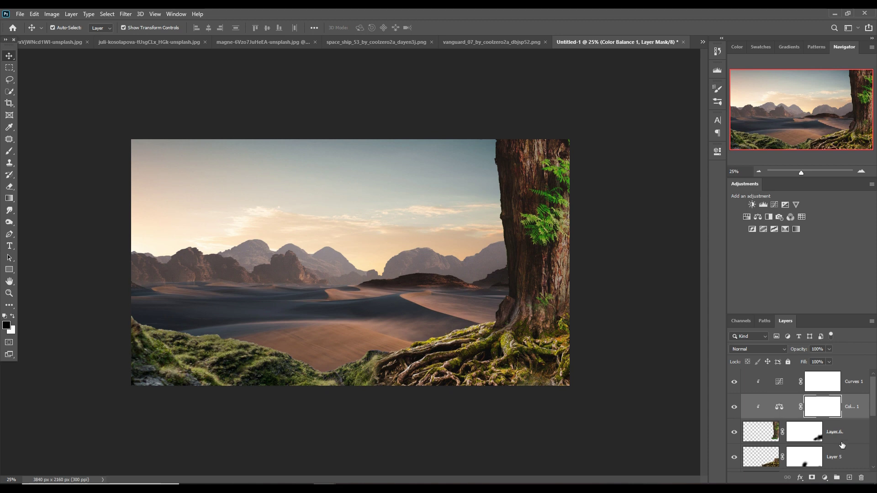
# Step: Add Color Balance 2 above the roots layer with midtones Red +9 and Blue +22
pyautogui.scroll(-1, 842, 445)
pyautogui.click(843, 436)
pyautogui.click(825, 478)
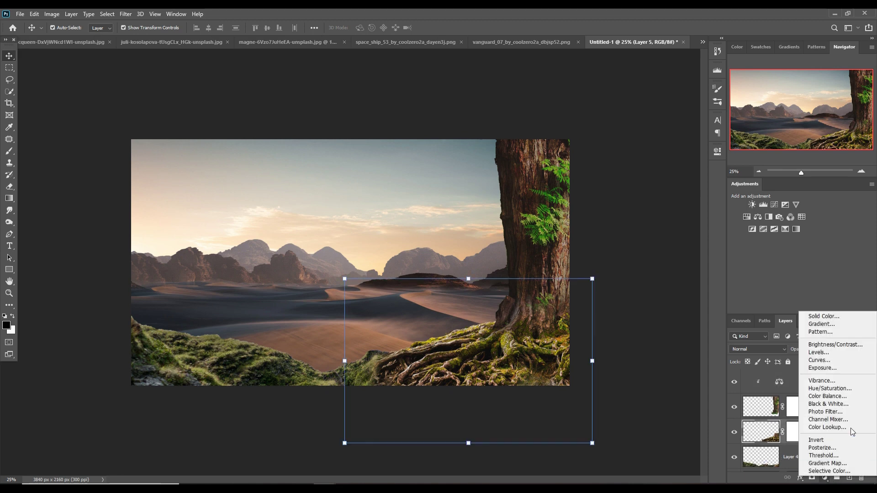
pyautogui.click(846, 396)
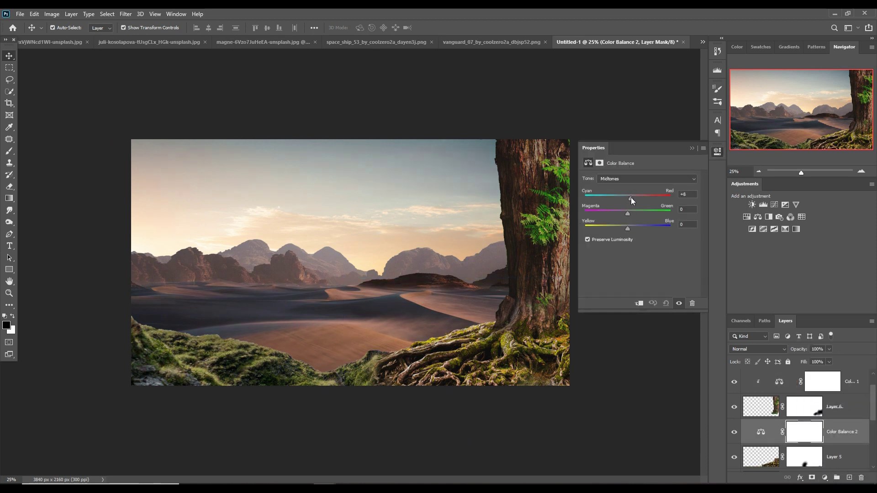
pyautogui.moveTo(631, 198); pyautogui.dragTo(632, 197)
pyautogui.moveTo(626, 229); pyautogui.dragTo(631, 229)
pyautogui.click(691, 149)
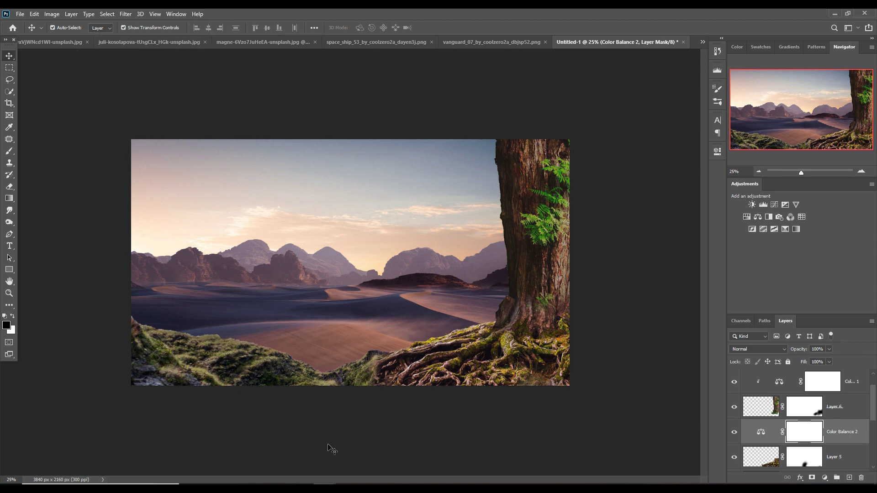
pyautogui.click(302, 380)
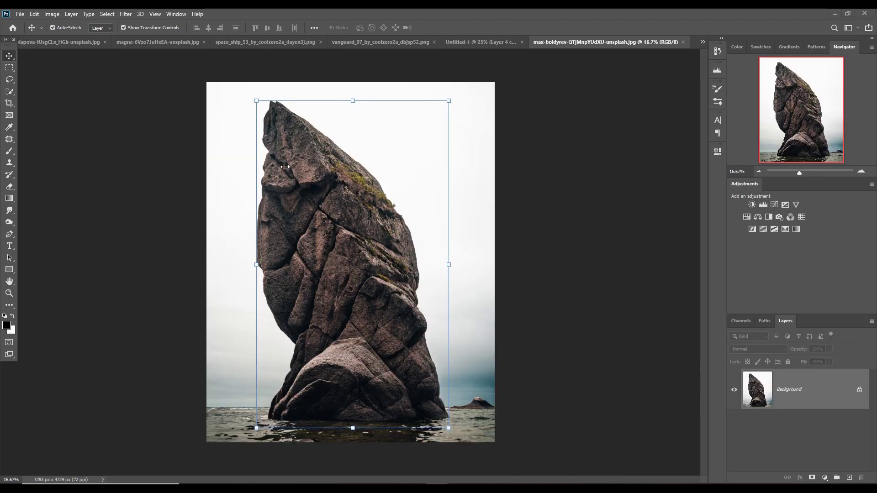
# Step: Bring the sea rock into the composite behind the grassy foreground and rotate it
pyautogui.moveTo(594, 42); pyautogui.dragTo(590, 85)
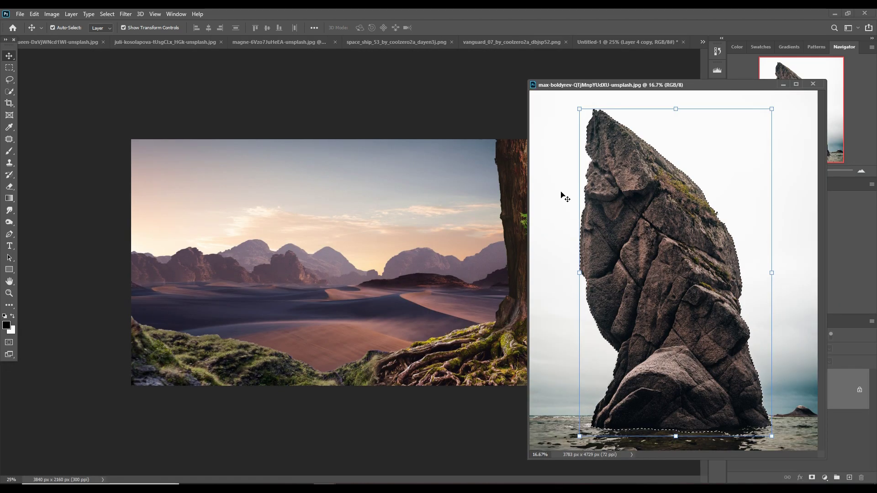
pyautogui.moveTo(671, 210); pyautogui.dragTo(315, 322)
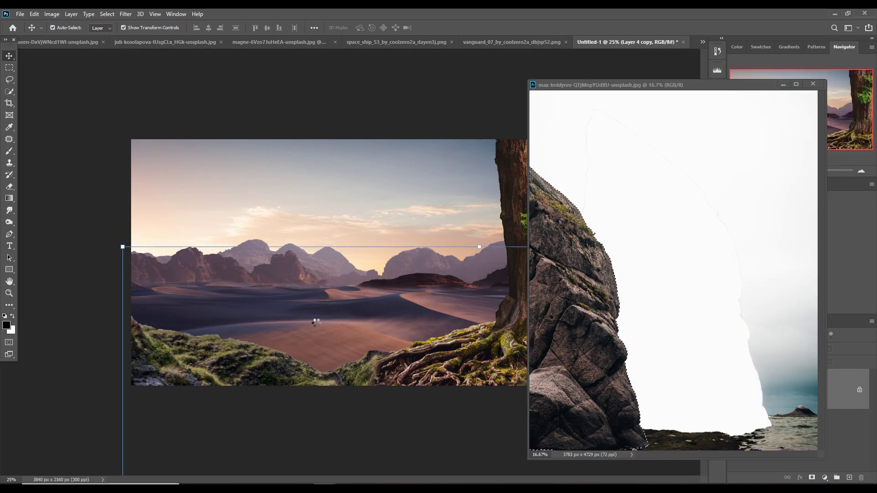
pyautogui.click(813, 84)
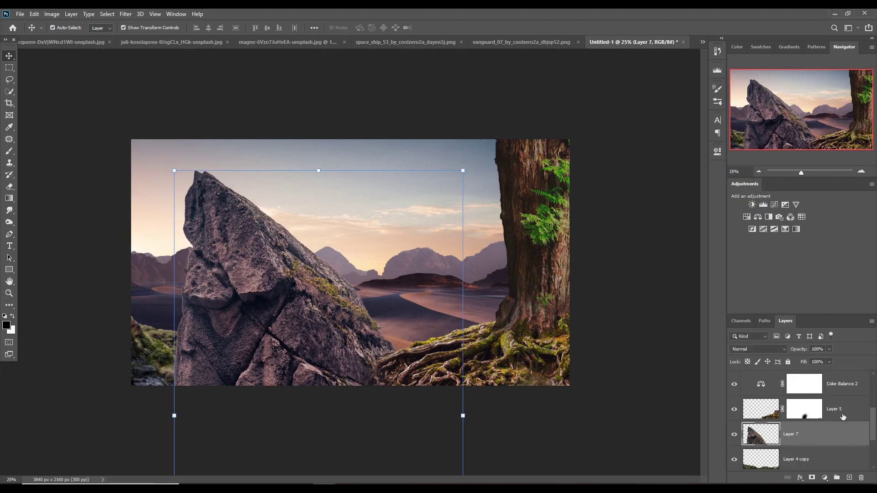
pyautogui.moveTo(843, 434); pyautogui.dragTo(843, 471)
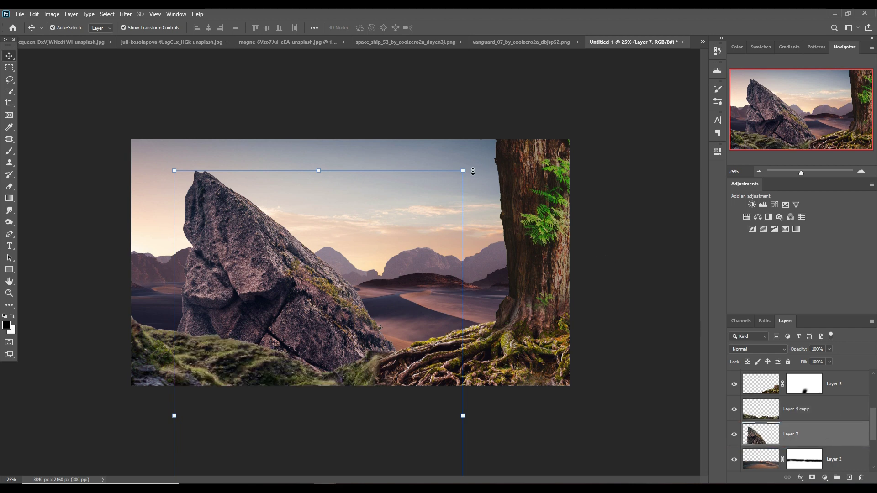
pyautogui.moveTo(476, 169); pyautogui.dragTo(450, 383)
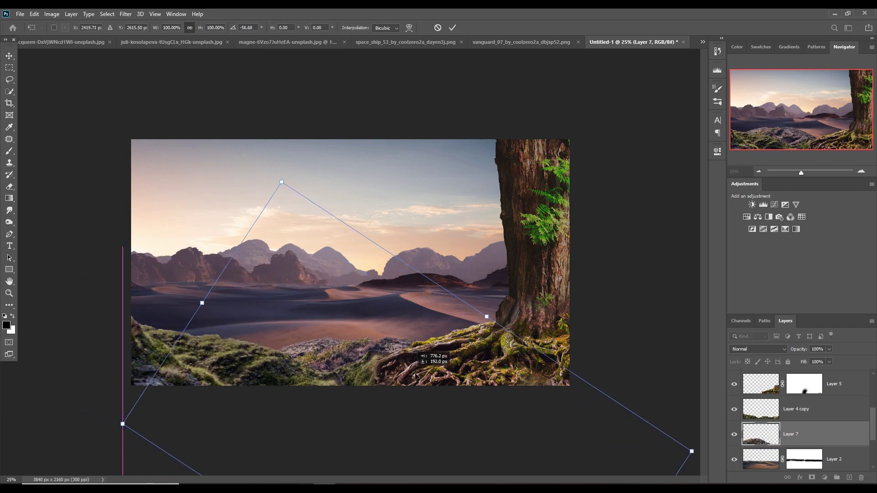
pyautogui.moveTo(329, 181)
pyautogui.mouseDown()
pyautogui.moveTo(382, 331)
pyautogui.moveTo(353, 346)
pyautogui.mouseUp()
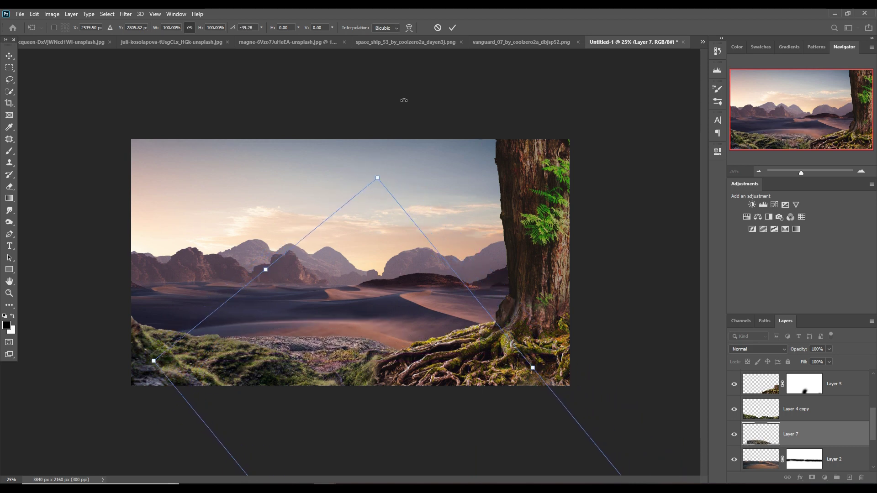
pyautogui.click(453, 28)
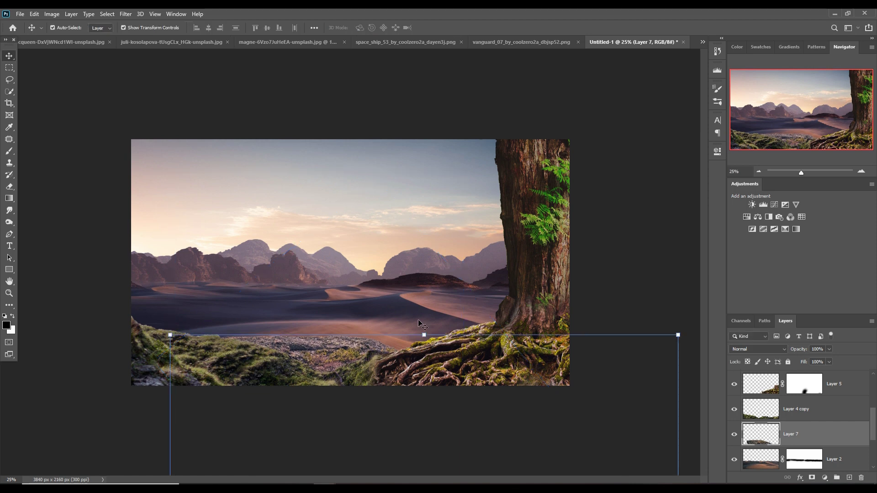
# Step: Warp the rock layer to fit the scene's bottom edge, then toggle it to compare
pyautogui.click(34, 13)
pyautogui.moveTo(49, 223)
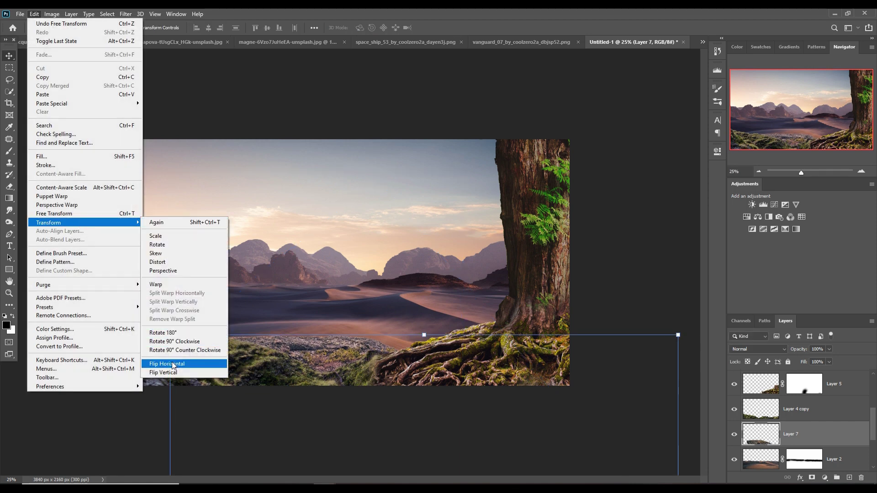
pyautogui.click(156, 284)
pyautogui.moveTo(679, 335); pyautogui.dragTo(624, 166)
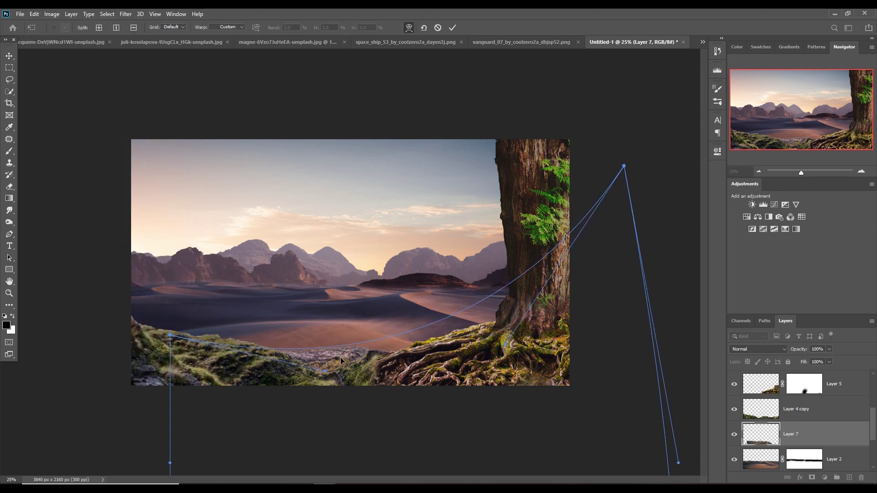
pyautogui.moveTo(361, 353); pyautogui.dragTo(340, 363)
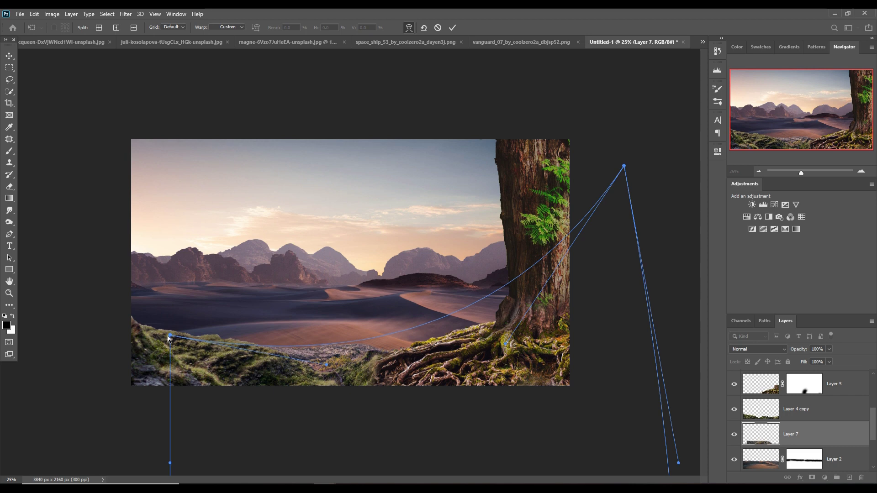
pyautogui.moveTo(169, 338); pyautogui.dragTo(131, 312)
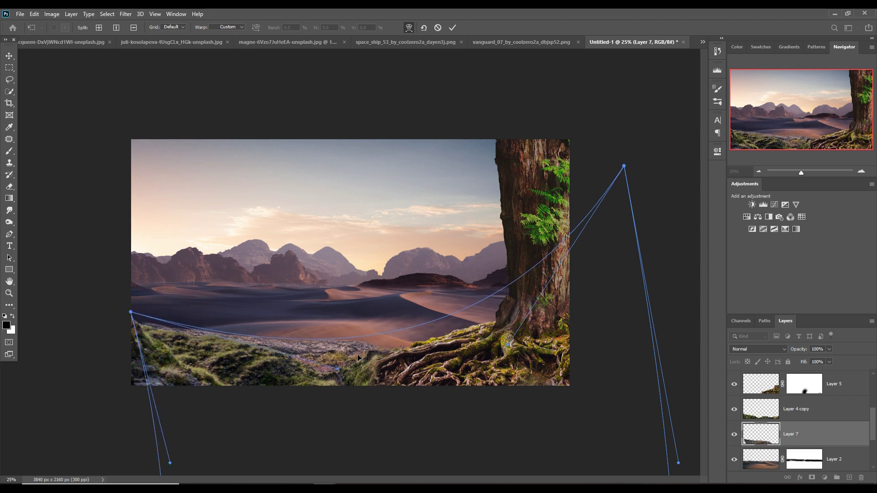
pyautogui.click(452, 28)
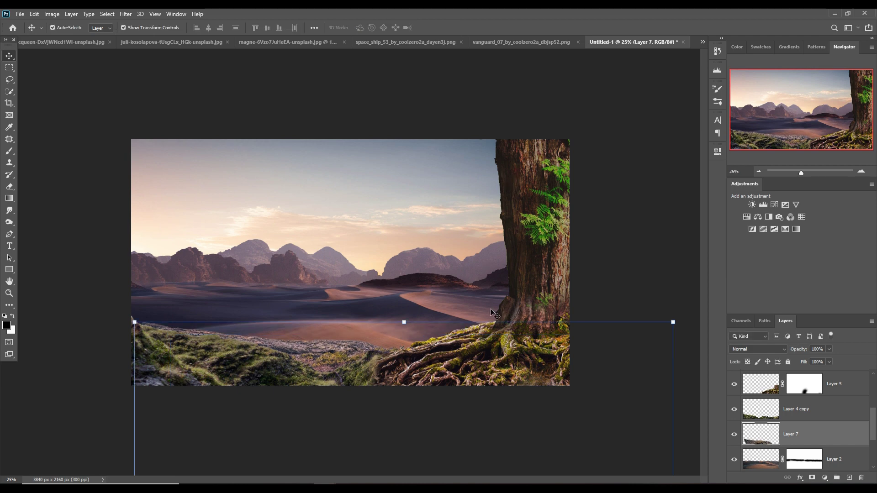
pyautogui.click(736, 435)
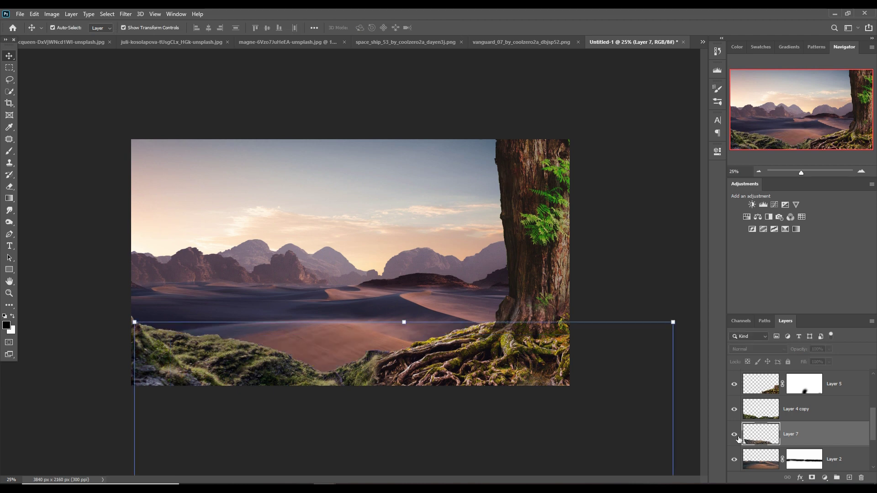
pyautogui.click(737, 436)
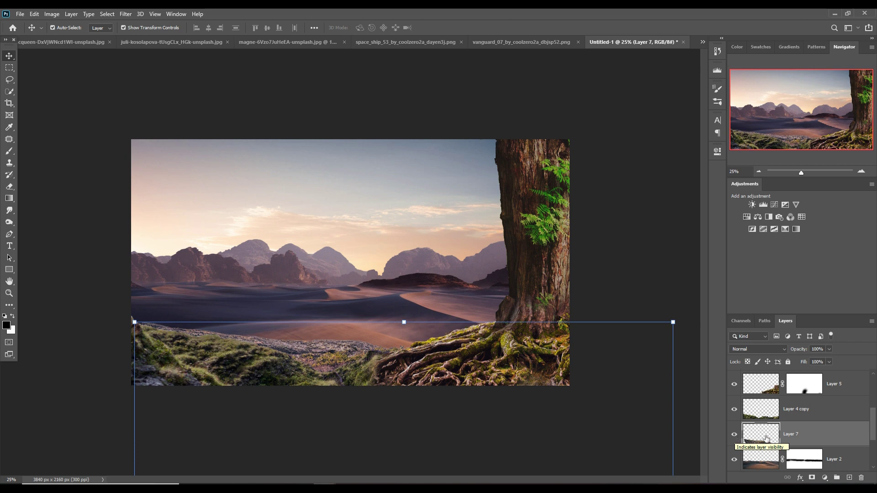
# Step: Replace the warped ground with the cut-out rock, rotated about -75 degrees into the scene
pyautogui.press('Delete')
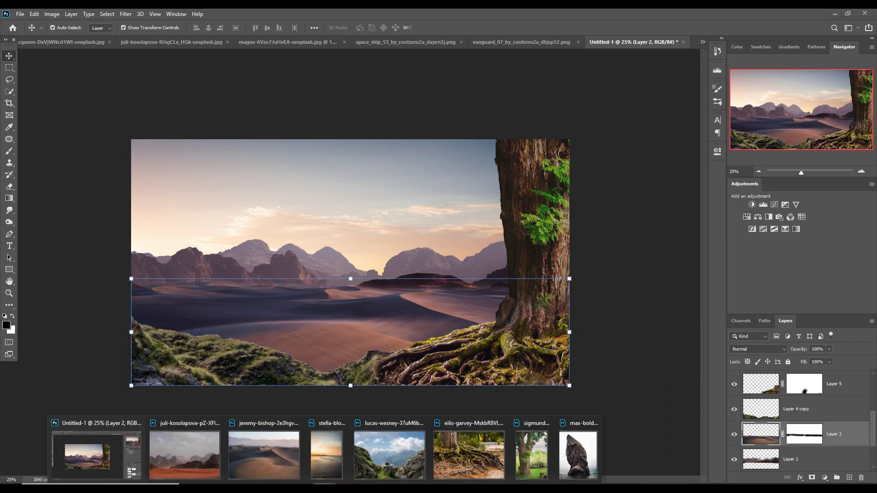
pyautogui.click(578, 455)
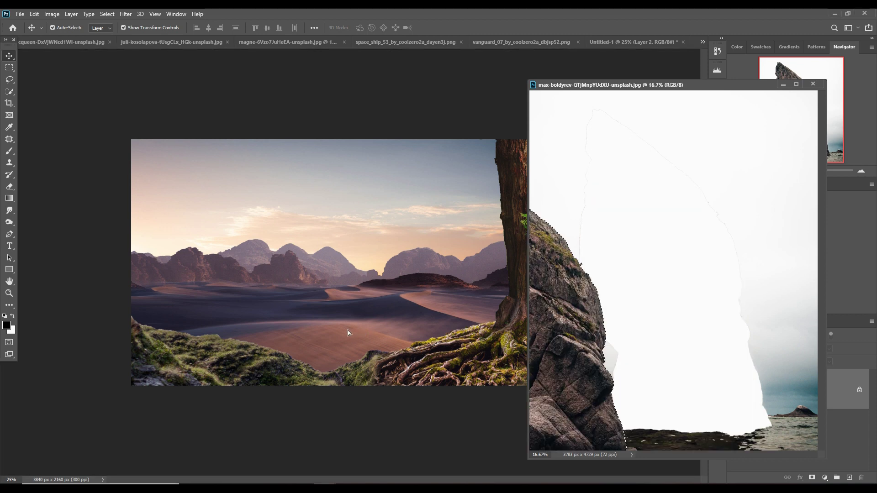
pyautogui.moveTo(347, 331); pyautogui.dragTo(349, 332)
pyautogui.click(813, 84)
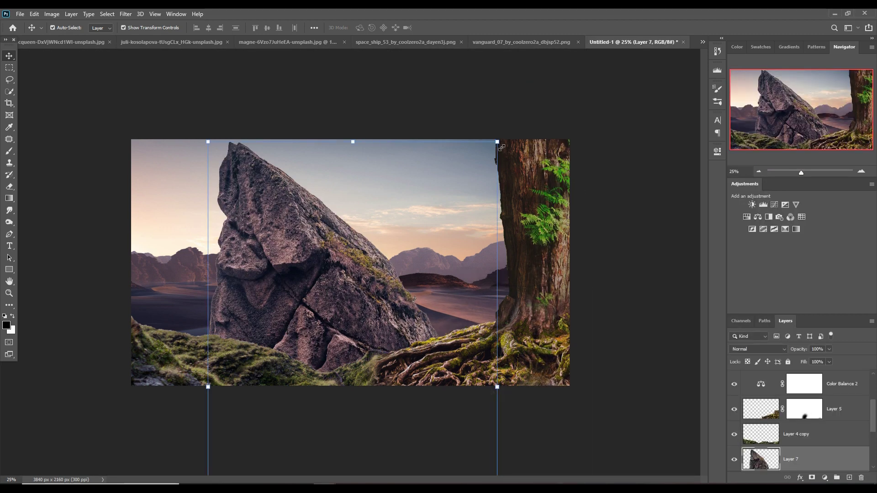
pyautogui.moveTo(502, 148); pyautogui.dragTo(124, 360)
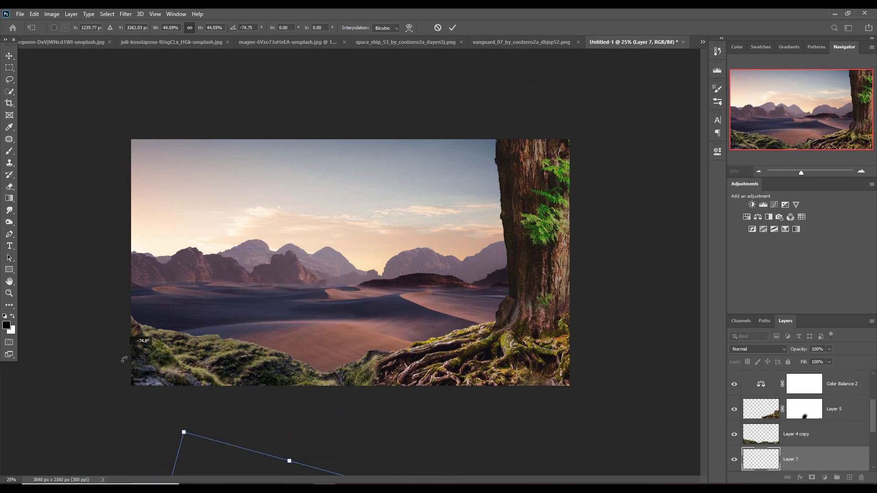
pyautogui.moveTo(260, 460)
pyautogui.mouseDown()
pyautogui.moveTo(282, 322)
pyautogui.moveTo(262, 322)
pyautogui.moveTo(264, 332)
pyautogui.moveTo(266, 325)
pyautogui.mouseUp()
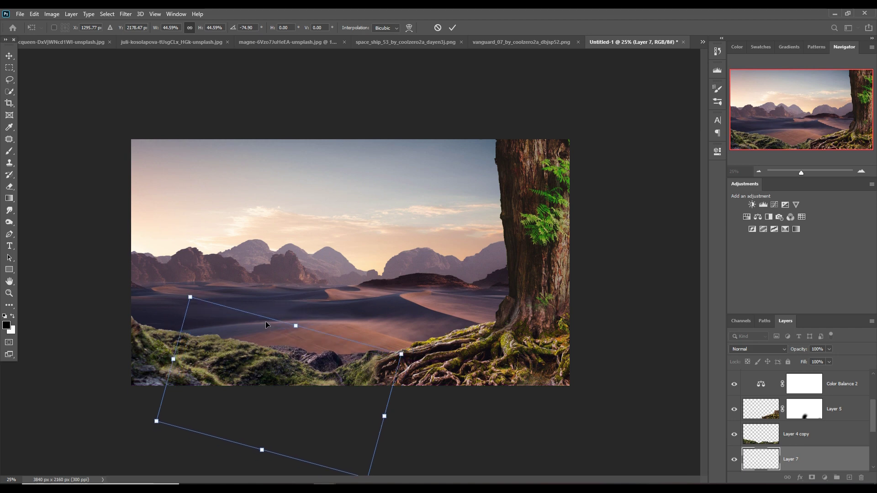
pyautogui.click(452, 28)
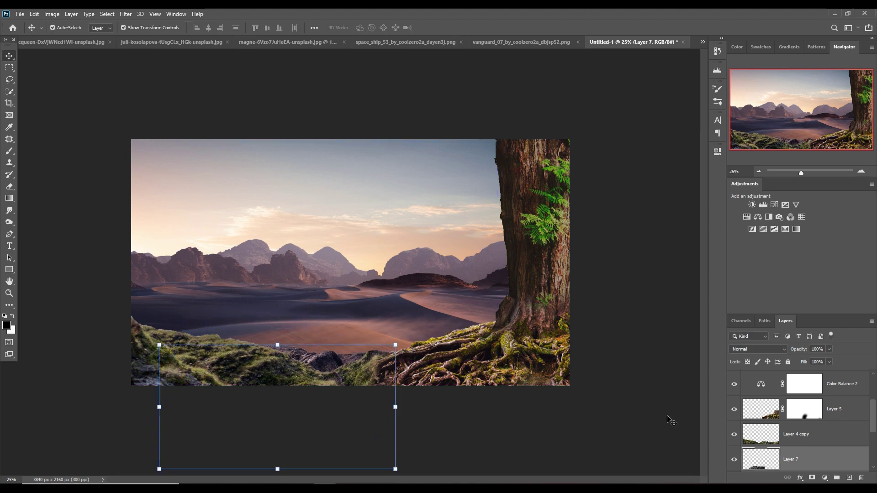
# Step: Duplicate the rock, rotate the copy about 50 degrees and shrink it onto the tree base
pyautogui.rightClick(834, 466)
pyautogui.click(786, 123)
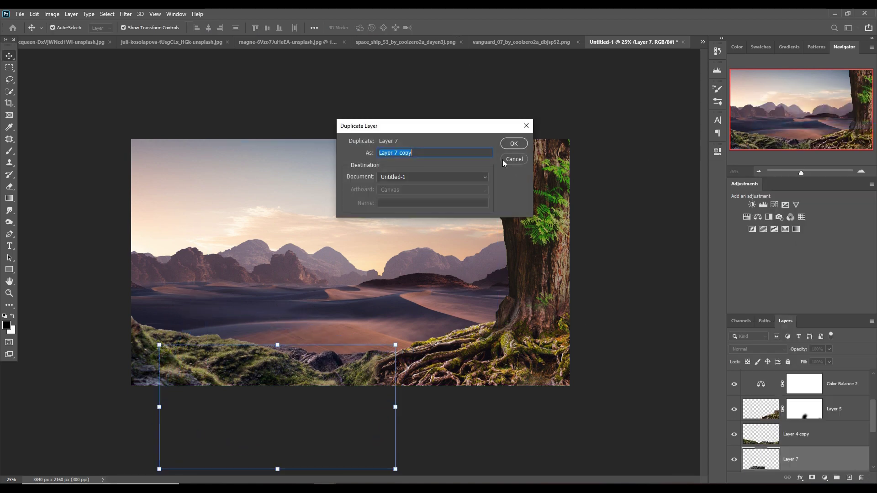
pyautogui.click(512, 144)
pyautogui.hotkey('ctrl', 't')
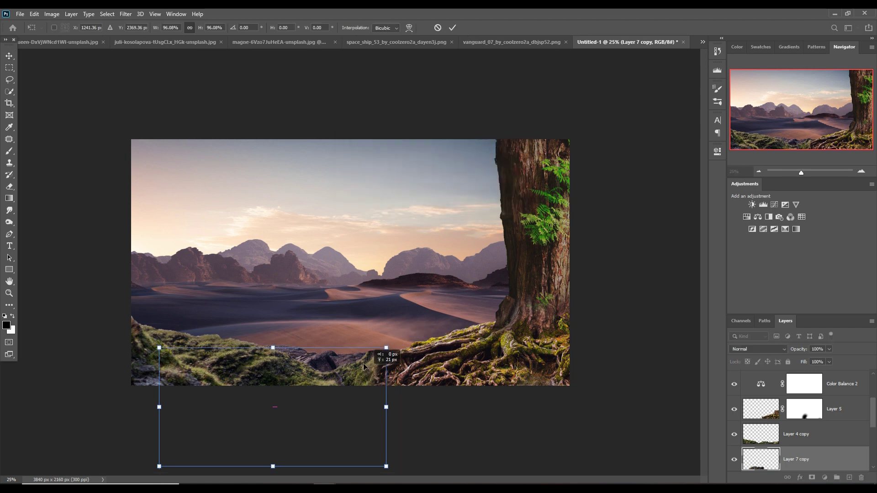
pyautogui.moveTo(373, 390)
pyautogui.mouseDown()
pyautogui.moveTo(604, 312)
pyautogui.moveTo(616, 320)
pyautogui.mouseUp()
pyautogui.moveTo(644, 281); pyautogui.dragTo(695, 411)
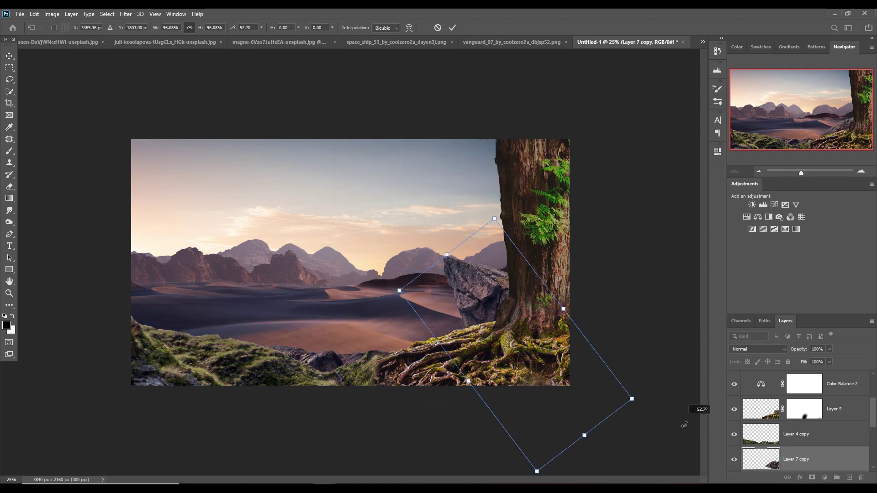
pyautogui.moveTo(512, 326)
pyautogui.mouseDown()
pyautogui.moveTo(526, 393)
pyautogui.moveTo(483, 283)
pyautogui.moveTo(499, 312)
pyautogui.mouseUp()
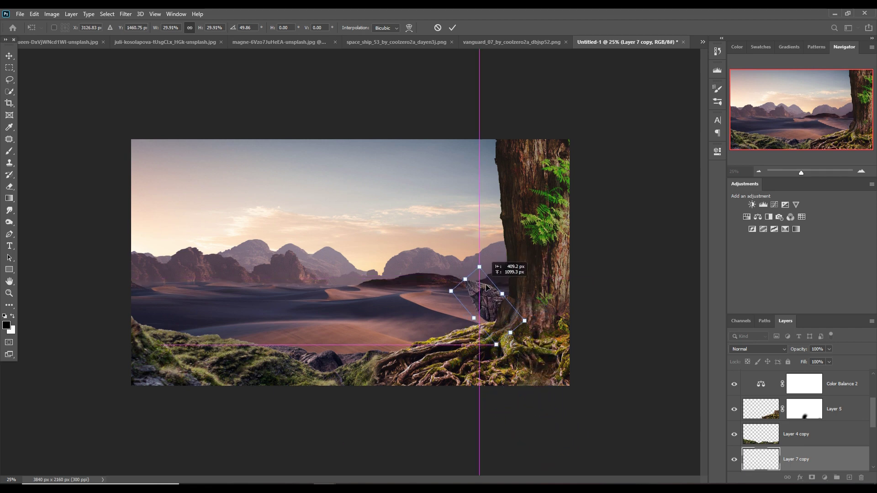
pyautogui.press('Return')
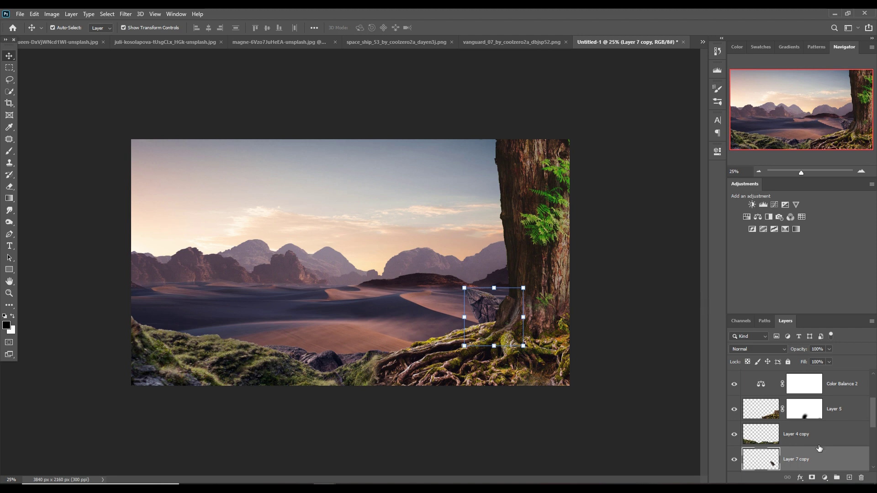
# Step: Duplicate the small rock again and place the copy in the lower-left foreground
pyautogui.rightClick(823, 461)
pyautogui.click(777, 122)
pyautogui.press('Return')
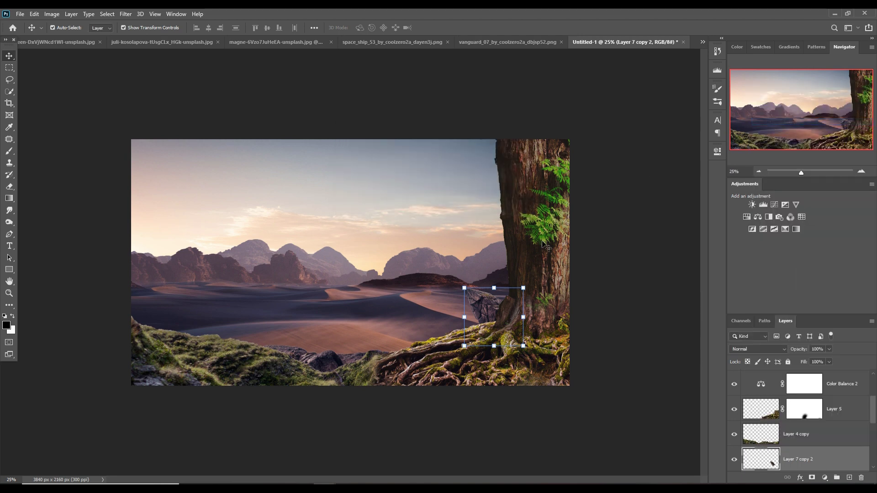
pyautogui.hotkey('ctrl', 't')
pyautogui.moveTo(518, 307); pyautogui.dragTo(233, 341)
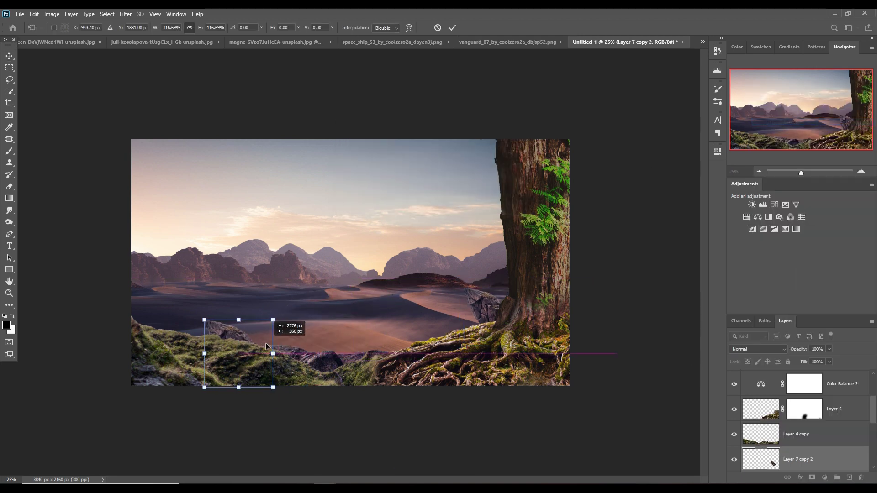
pyautogui.click(452, 28)
# Step: Add a third rock copy above Color Balance 2, enlarged to about 128% near bottom centre
pyautogui.rightClick(829, 457)
pyautogui.click(783, 132)
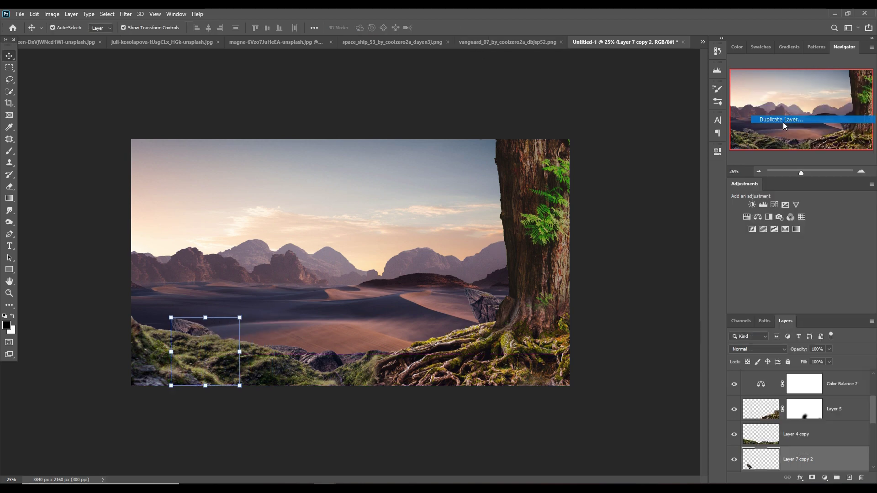
pyautogui.press('Return')
pyautogui.moveTo(828, 455); pyautogui.dragTo(825, 384)
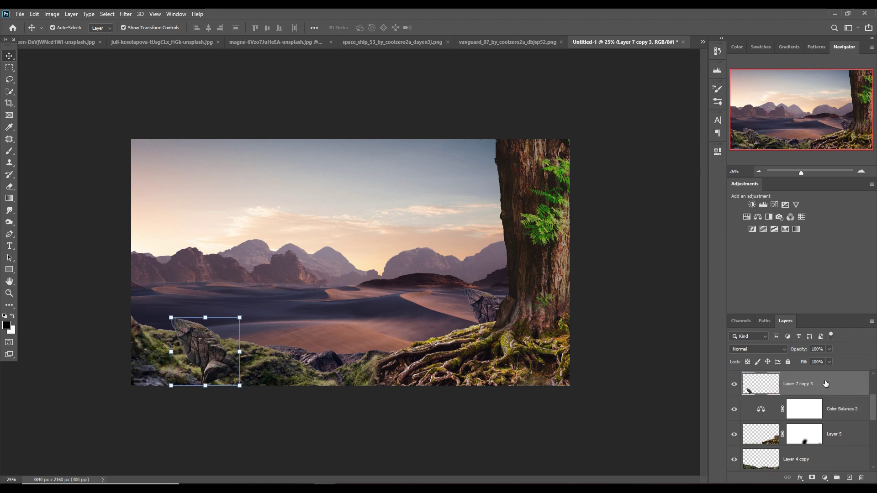
pyautogui.moveTo(239, 387); pyautogui.dragTo(261, 402)
pyautogui.moveTo(232, 371); pyautogui.dragTo(372, 419)
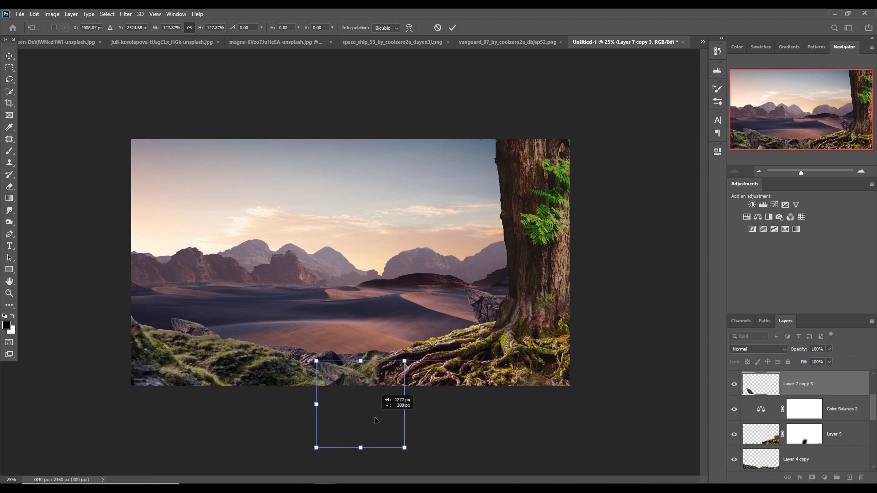
pyautogui.press('Return')
# Step: Place the landed spaceship on the dunes and give it a layer mask
pyautogui.click(542, 42)
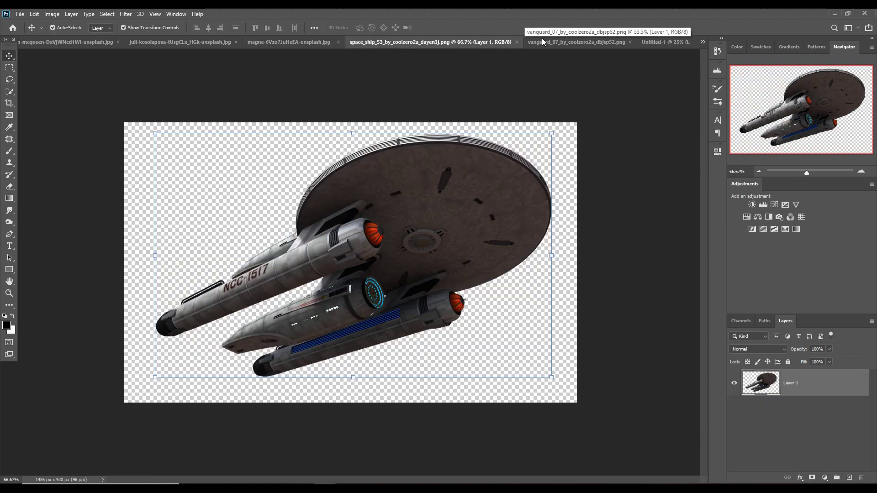
pyautogui.moveTo(607, 41); pyautogui.dragTo(563, 314)
pyautogui.moveTo(266, 290); pyautogui.dragTo(344, 292)
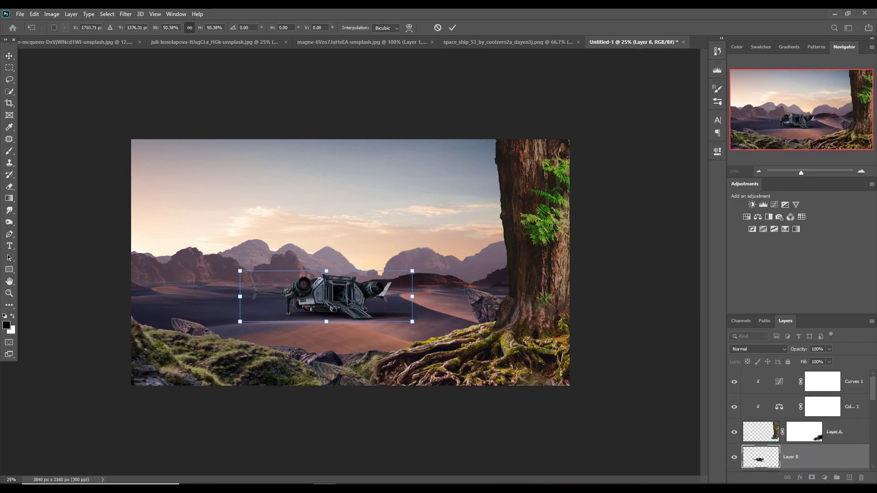
pyautogui.click(818, 479)
pyautogui.press('b')
pyautogui.click(472, 324)
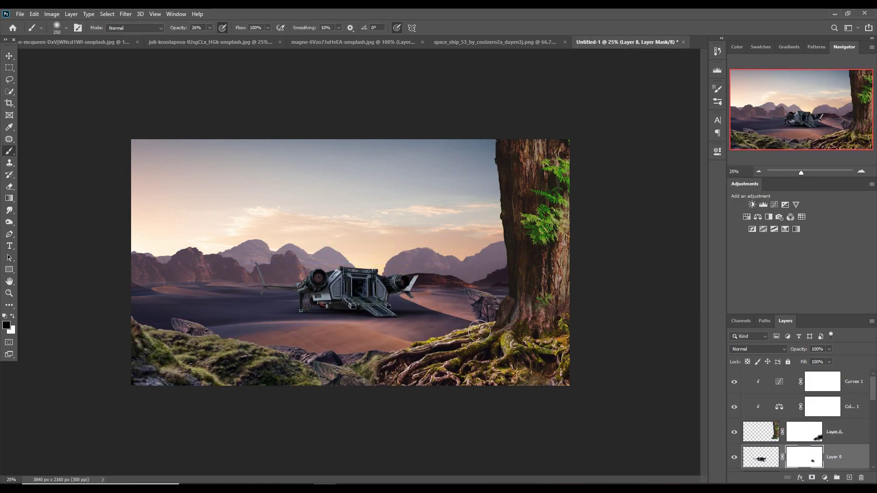
pyautogui.click(9, 55)
# Step: Bring in the flying spaceship, shrink it, and set it in the upper-left sky
pyautogui.moveTo(493, 42); pyautogui.dragTo(502, 137)
pyautogui.moveTo(626, 215); pyautogui.dragTo(316, 196)
pyautogui.moveTo(382, 244); pyautogui.dragTo(319, 205)
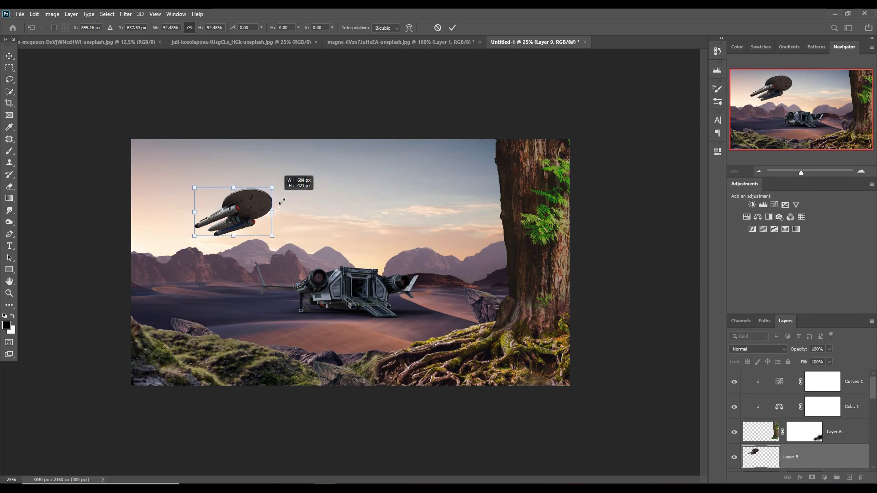
pyautogui.moveTo(233, 214); pyautogui.dragTo(239, 191)
# Step: Enlarge the landed ship and shift it slightly right
pyautogui.click(347, 292)
pyautogui.moveTo(466, 314); pyautogui.dragTo(477, 322)
pyautogui.press('Return')
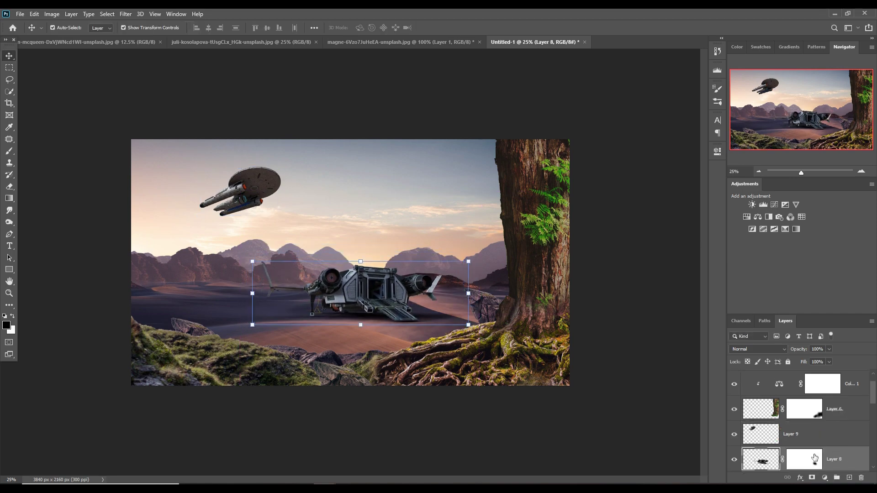
pyautogui.press('b')
pyautogui.press('v')
pyautogui.click(815, 426)
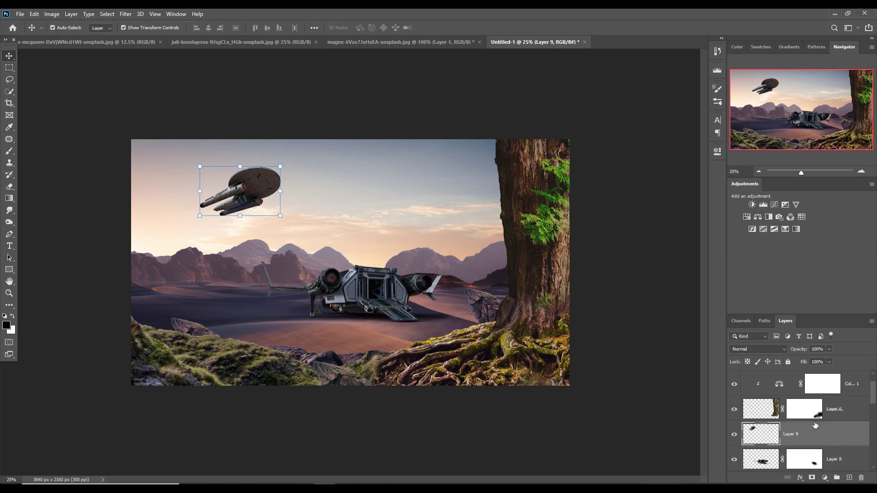
# Step: Drag the photo of the man into the composite
pyautogui.click(363, 41)
pyautogui.moveTo(397, 41); pyautogui.dragTo(549, 100)
pyautogui.moveTo(685, 297); pyautogui.dragTo(322, 320)
# Step: Scale the man down and stand him on the left grassy ledge
pyautogui.hotkey('ctrl', 't')
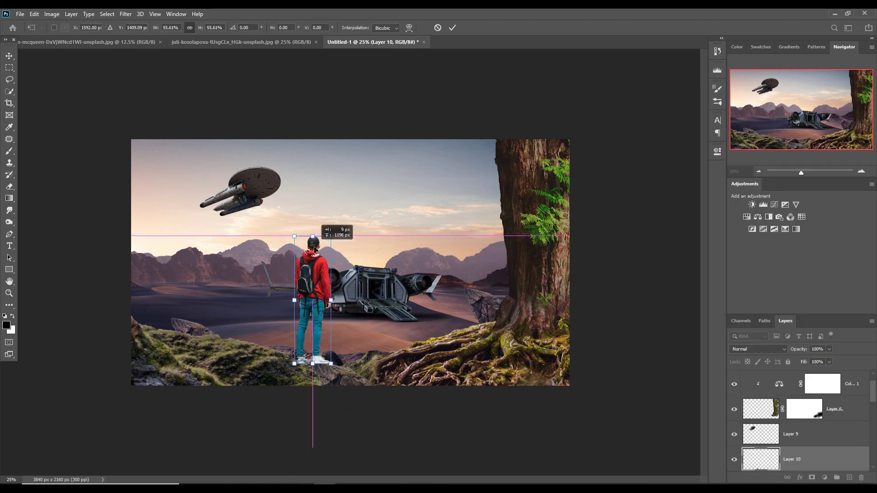
pyautogui.moveTo(333, 363); pyautogui.dragTo(239, 308)
pyautogui.moveTo(240, 260); pyautogui.dragTo(239, 248)
pyautogui.click(453, 27)
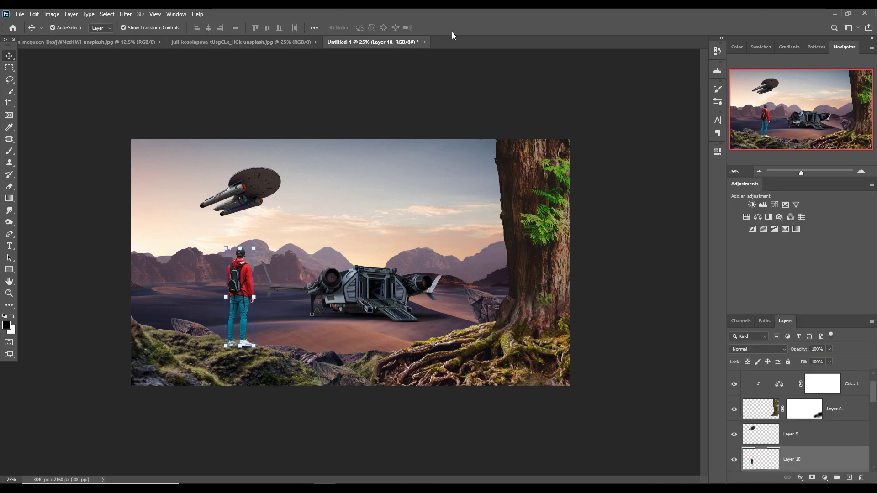
# Step: Paint a faint shadow under the man's feet on a new layer
pyautogui.keyDown('ctrl'); pyautogui.click(849, 478); pyautogui.keyUp('ctrl')
pyautogui.press('b')
pyautogui.moveTo(197, 365); pyautogui.dragTo(264, 355)
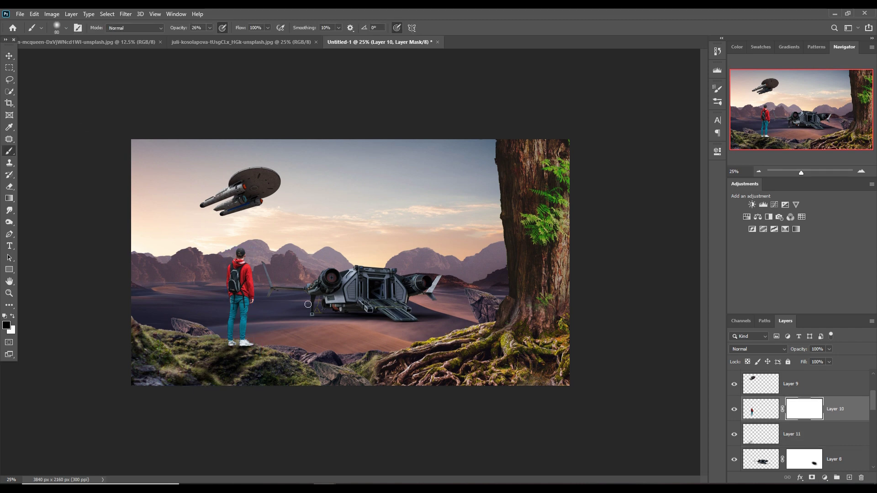
# Step: Add a Curves adjustment darkening the man, then close the Hue/Saturation settings
pyautogui.click(825, 477)
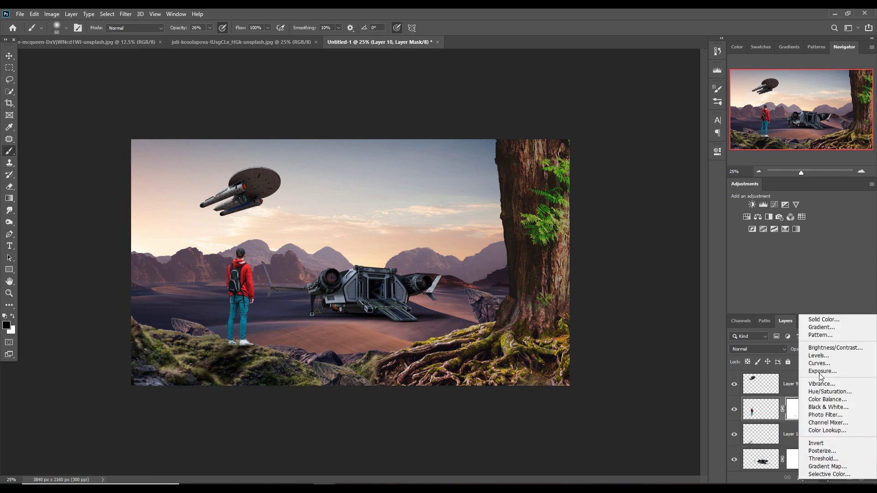
pyautogui.click(822, 361)
pyautogui.moveTo(660, 233); pyautogui.dragTo(660, 248)
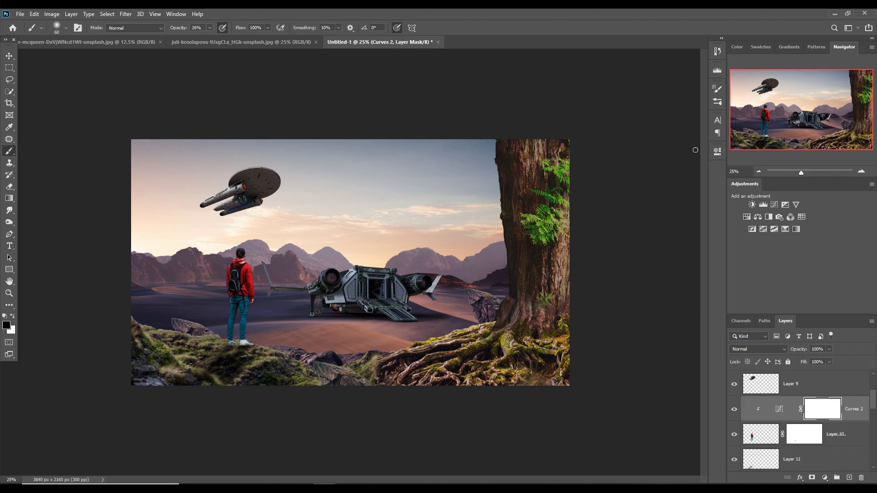
pyautogui.press('v')
pyautogui.click(435, 280)
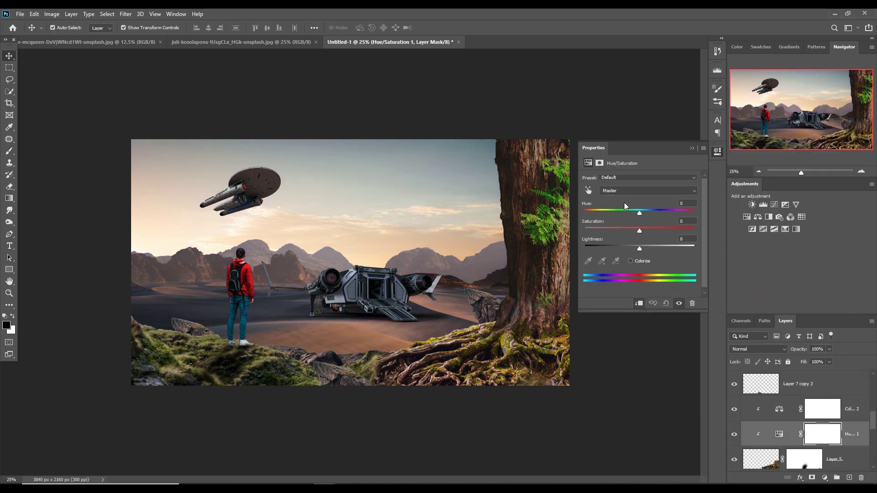
pyautogui.click(780, 411)
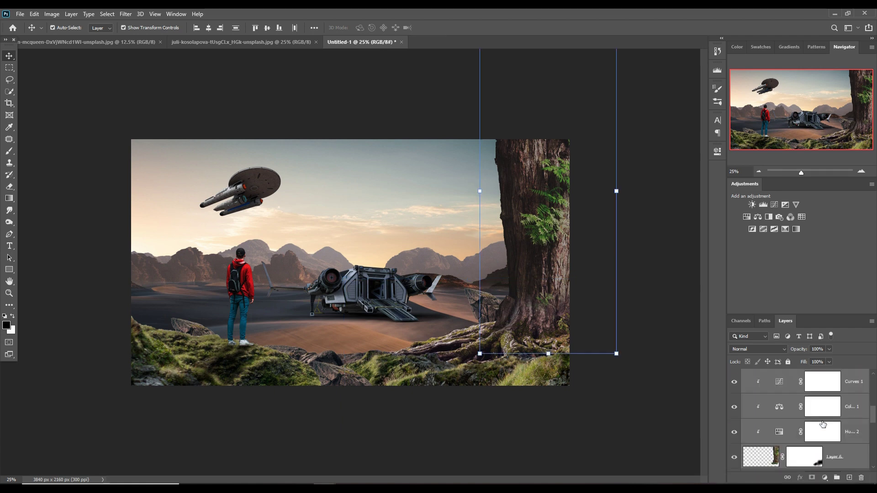
# Step: Merge the tree with its adjustment layers into one layer
pyautogui.moveTo(874, 420); pyautogui.dragTo(866, 428)
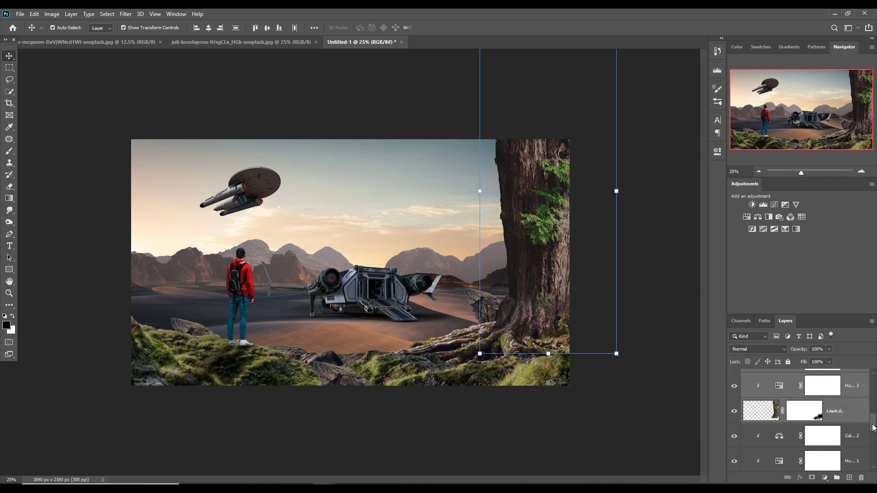
pyautogui.keyDown('shift'); pyautogui.click(857, 440); pyautogui.keyUp('shift')
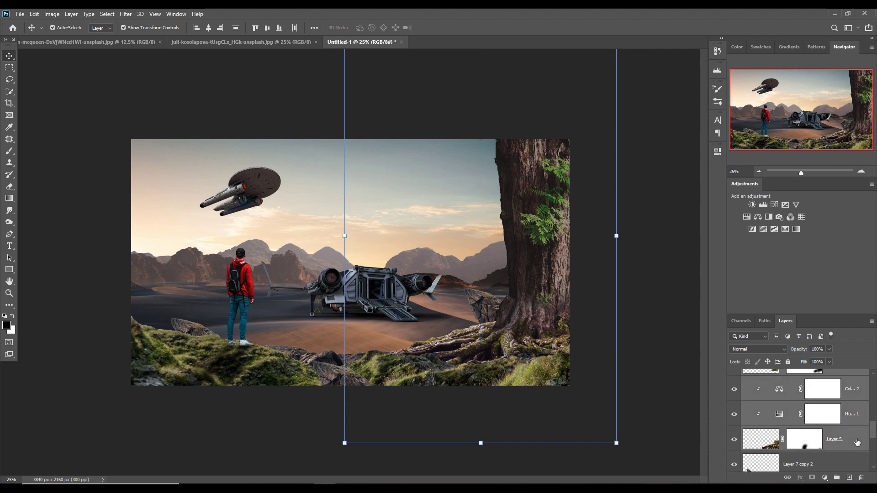
pyautogui.rightClick(854, 399)
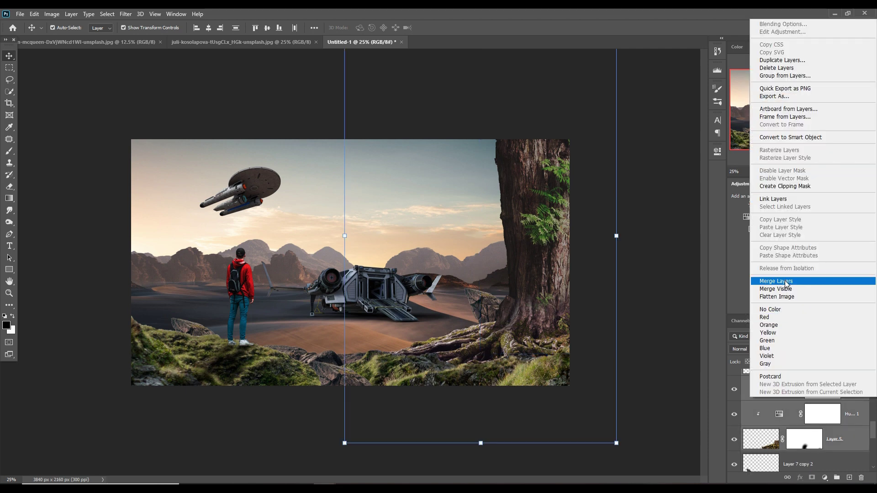
pyautogui.click(811, 280)
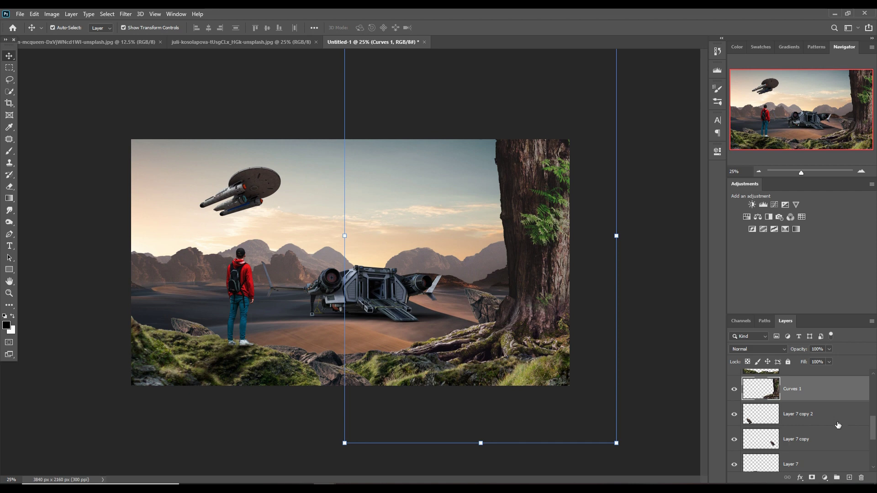
pyautogui.scroll(3, 838, 424)
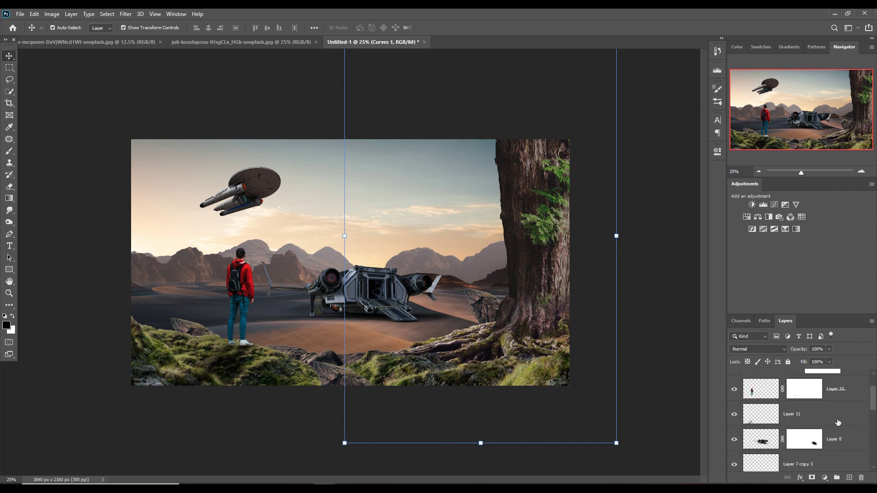
pyautogui.scroll(-3, 841, 425)
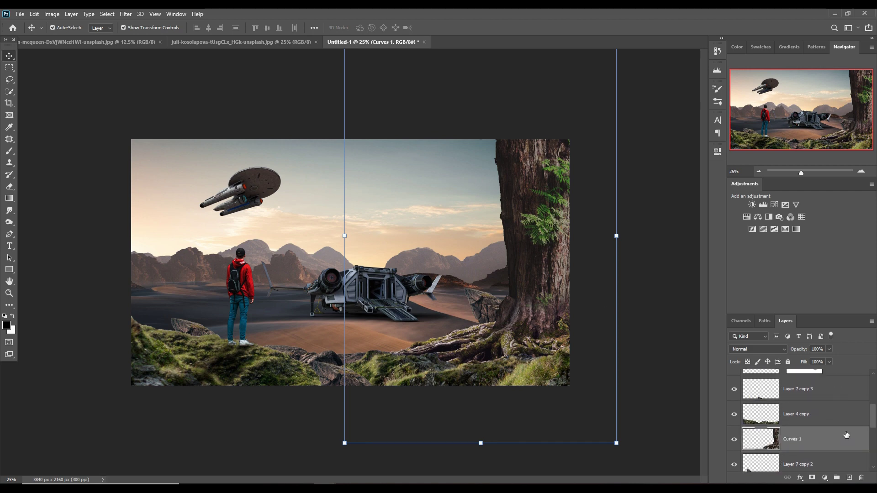
# Step: Darken the tree's top-right edge on a clipped layer with a 700 px brush
pyautogui.click(850, 478)
pyautogui.rightClick(827, 439)
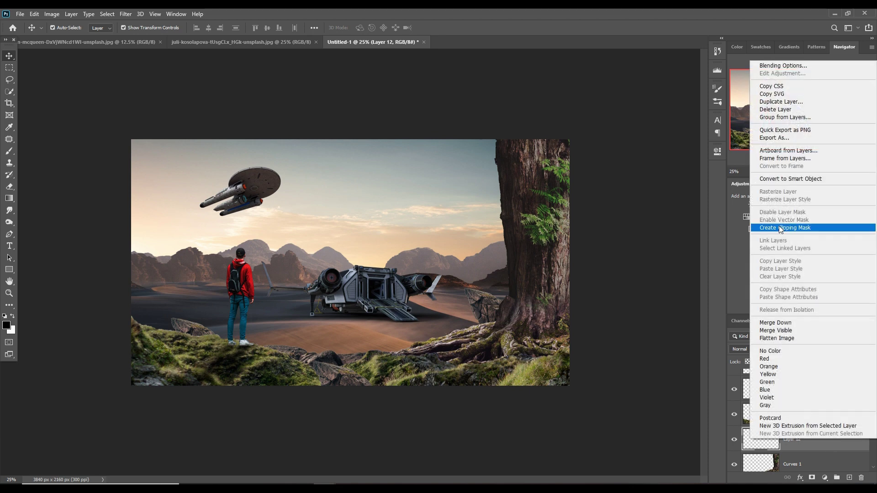
pyautogui.click(781, 228)
pyautogui.press('b')
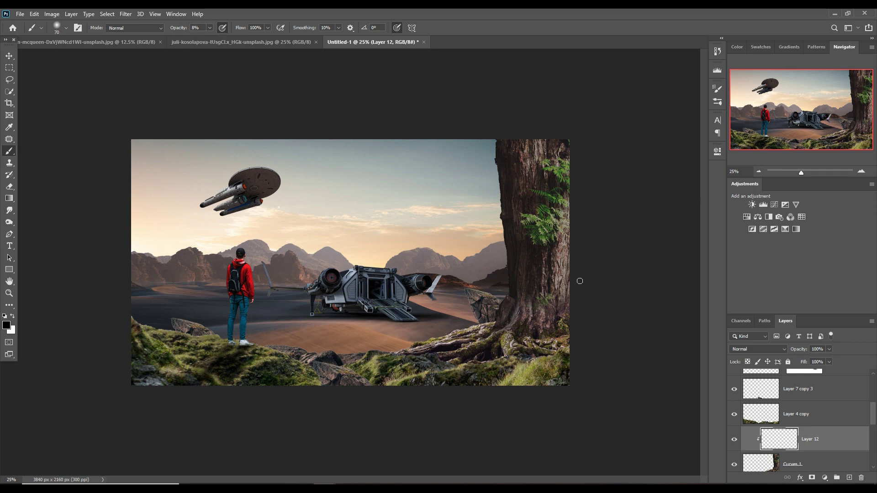
pyautogui.press(']')
pyautogui.press(']')
pyautogui.press(']')
pyautogui.press(']')
pyautogui.press(']')
pyautogui.press(']')
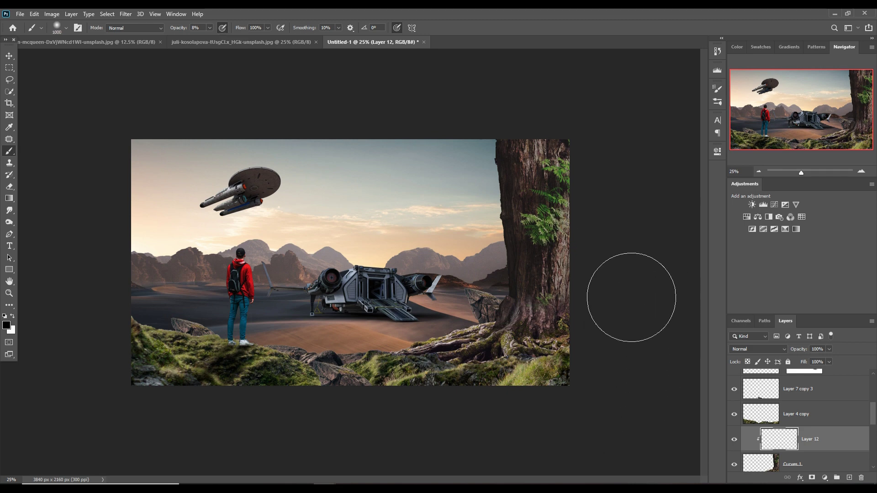
pyautogui.press('[')
pyautogui.press('[')
pyautogui.press('[')
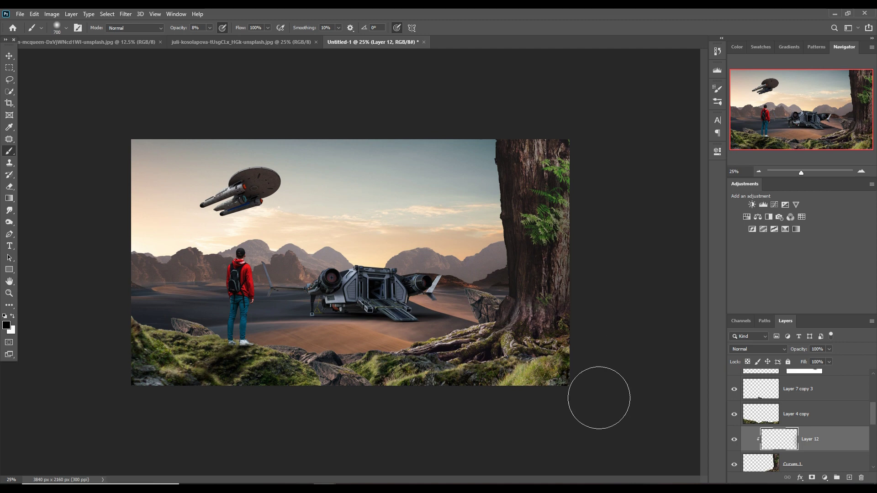
pyautogui.moveTo(582, 165)
pyautogui.mouseDown()
pyautogui.moveTo(568, 151)
pyautogui.moveTo(593, 190)
pyautogui.mouseUp()
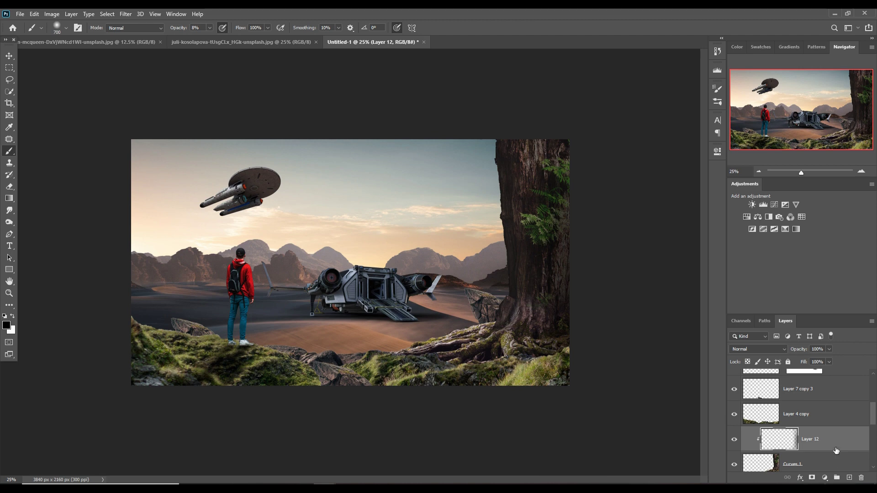
# Step: Darken the grass's bottom-left, bottom and bottom-right edges on a layer clipped to Layer 4 copy
pyautogui.click(835, 420)
pyautogui.click(851, 477)
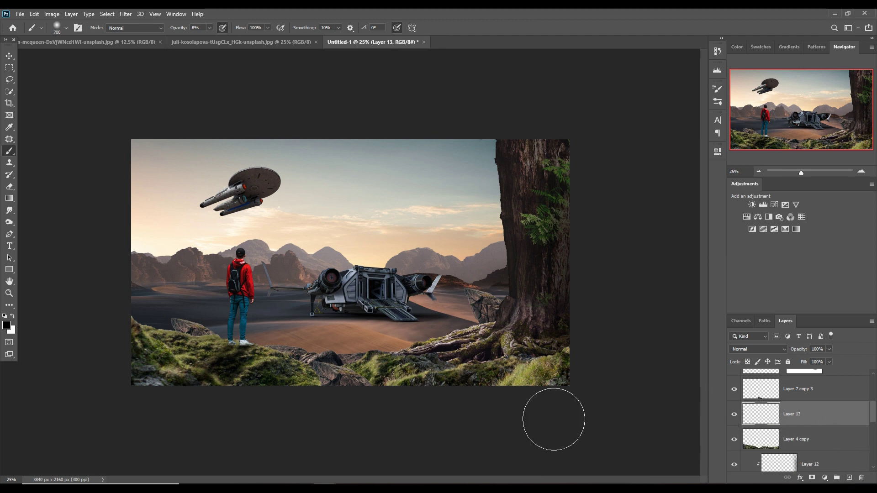
pyautogui.rightClick(818, 416)
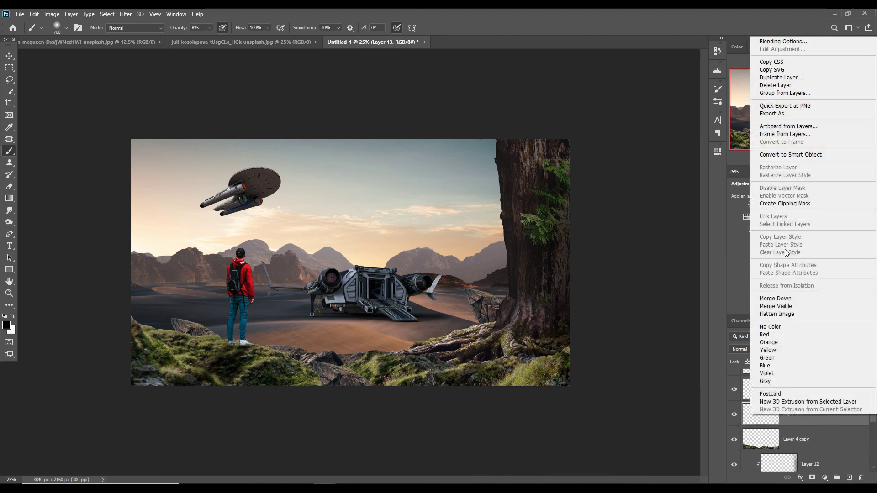
pyautogui.click(785, 204)
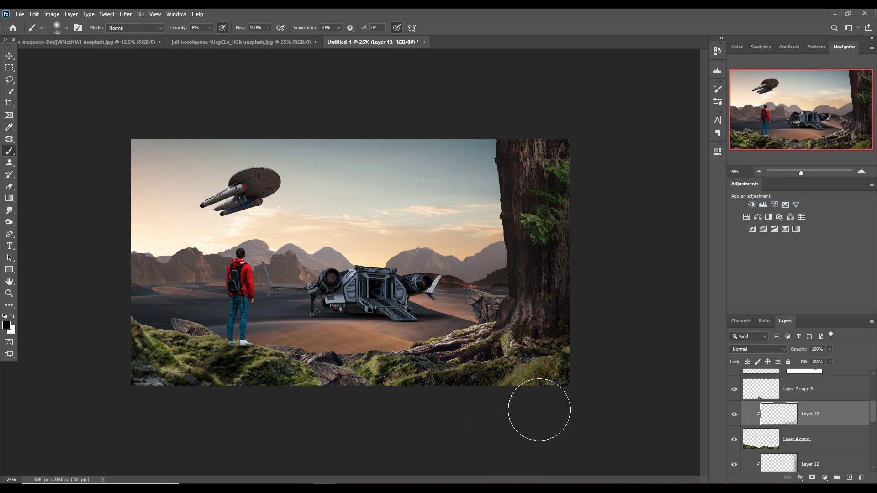
pyautogui.moveTo(538, 411); pyautogui.dragTo(551, 423)
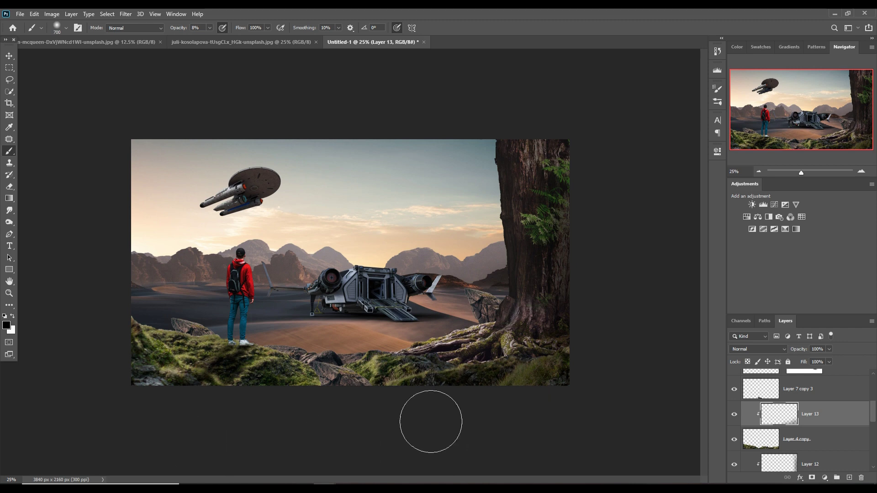
pyautogui.moveTo(184, 400)
pyautogui.mouseDown()
pyautogui.moveTo(224, 439)
pyautogui.moveTo(171, 391)
pyautogui.mouseUp()
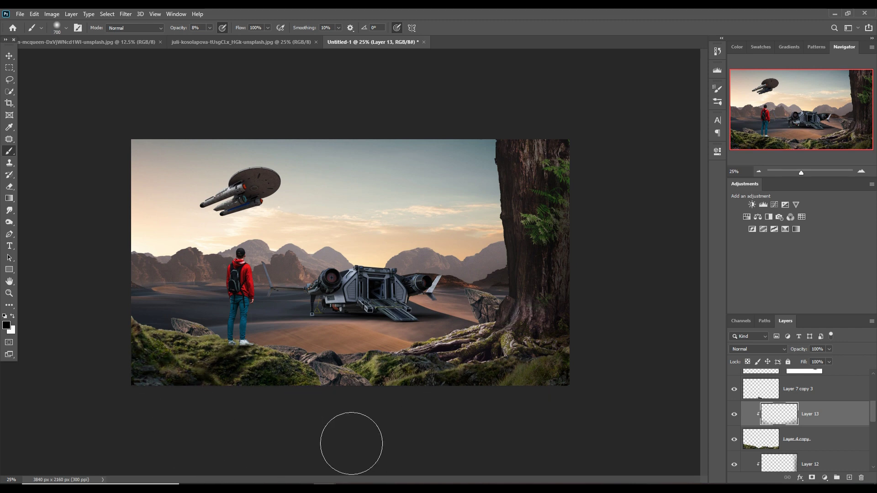
pyautogui.moveTo(425, 413); pyautogui.dragTo(457, 411)
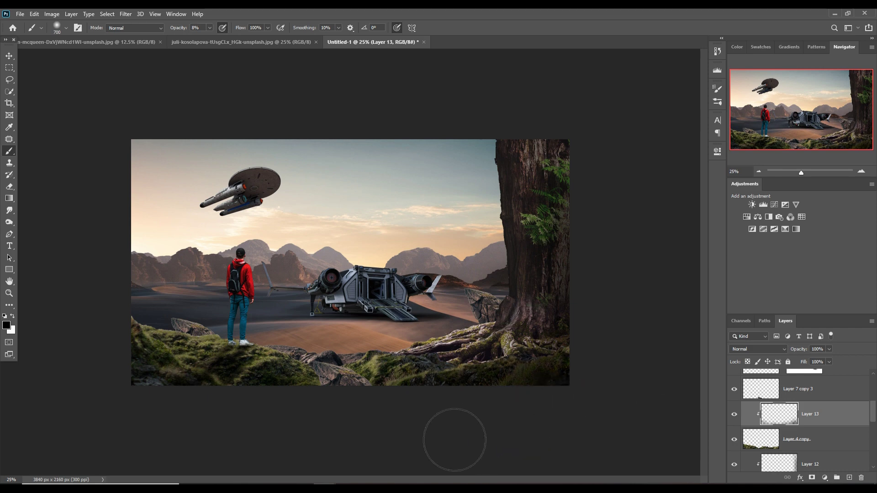
pyautogui.click(9, 56)
# Step: Add an Exposure adjustment clipped to the flying spaceship's Layer 9, raising Exposure to +1.28 and Offset
pyautogui.click(219, 200)
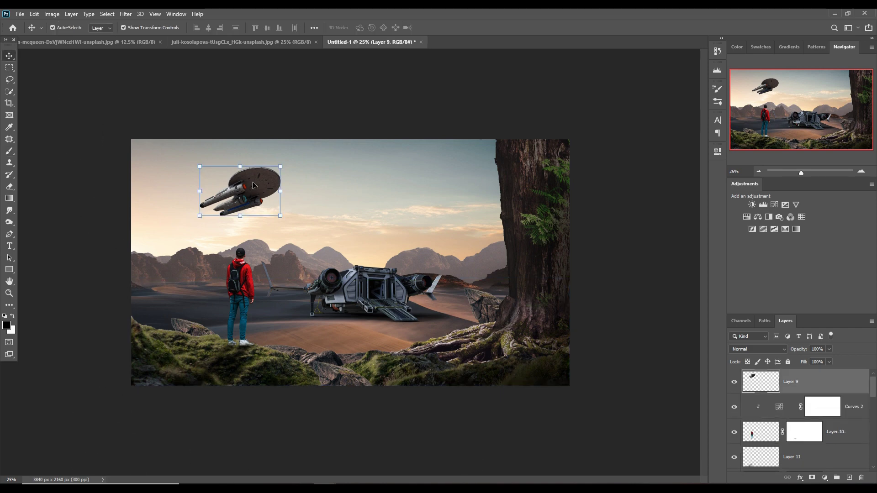
pyautogui.click(825, 478)
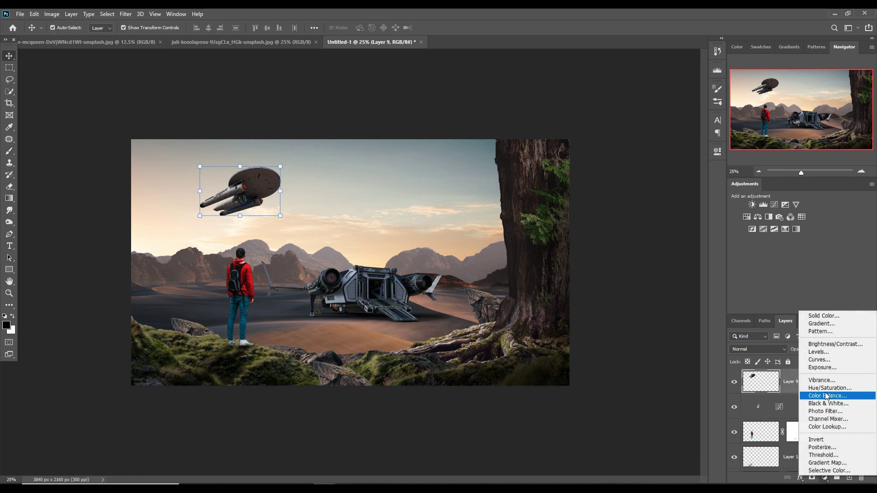
pyautogui.click(827, 375)
pyautogui.click(640, 303)
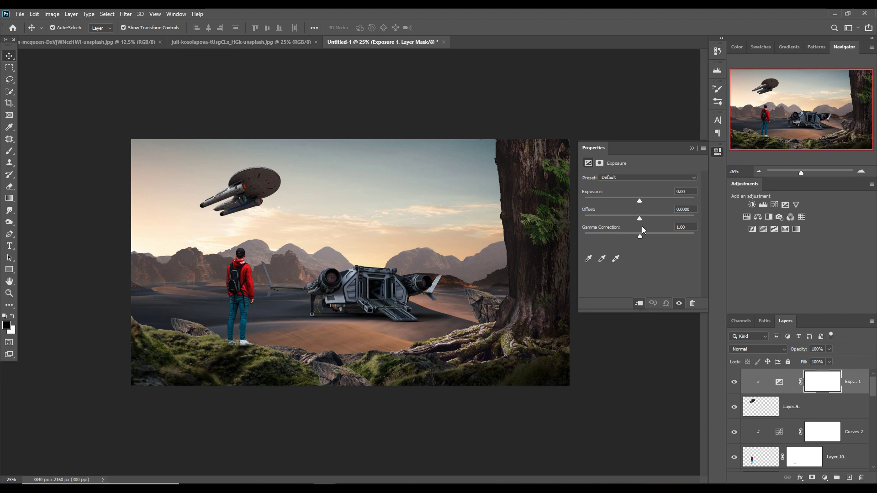
pyautogui.moveTo(639, 218)
pyautogui.mouseDown()
pyautogui.moveTo(650, 218)
pyautogui.moveTo(645, 201)
pyautogui.moveTo(652, 201)
pyautogui.mouseUp()
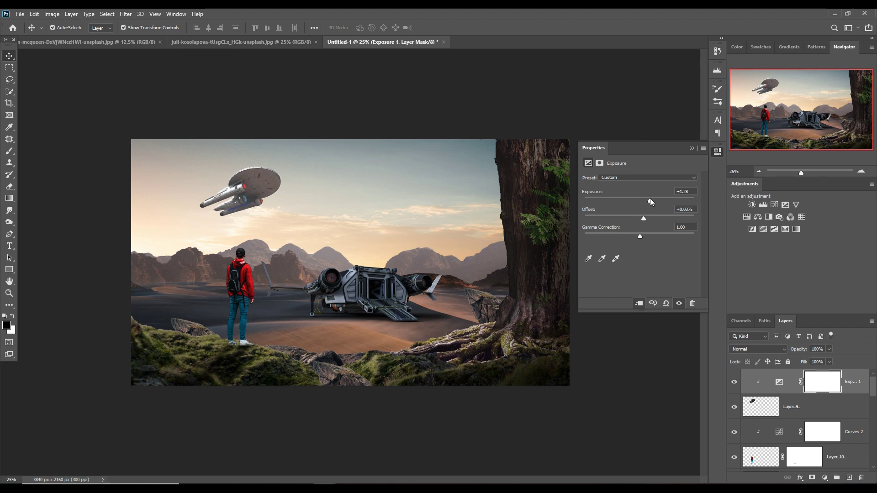
pyautogui.moveTo(649, 220); pyautogui.dragTo(648, 218)
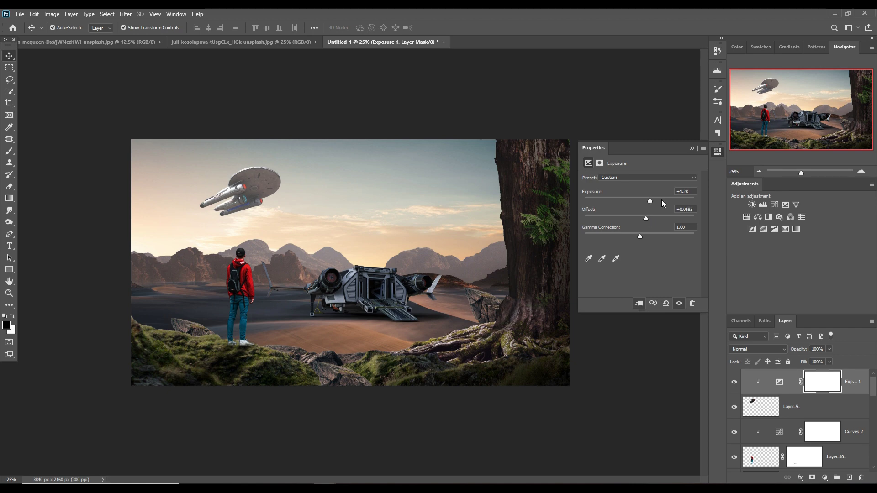
pyautogui.click(692, 148)
# Step: Scale the flying spaceship down to 74.53% and nudge it slightly up and right
pyautogui.click(256, 185)
pyautogui.moveTo(282, 168); pyautogui.dragTo(263, 177)
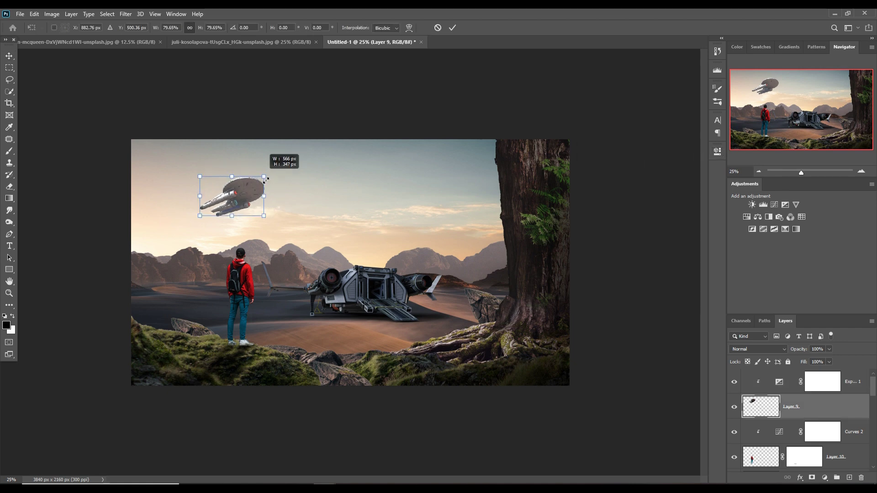
pyautogui.moveTo(249, 206); pyautogui.dragTo(254, 199)
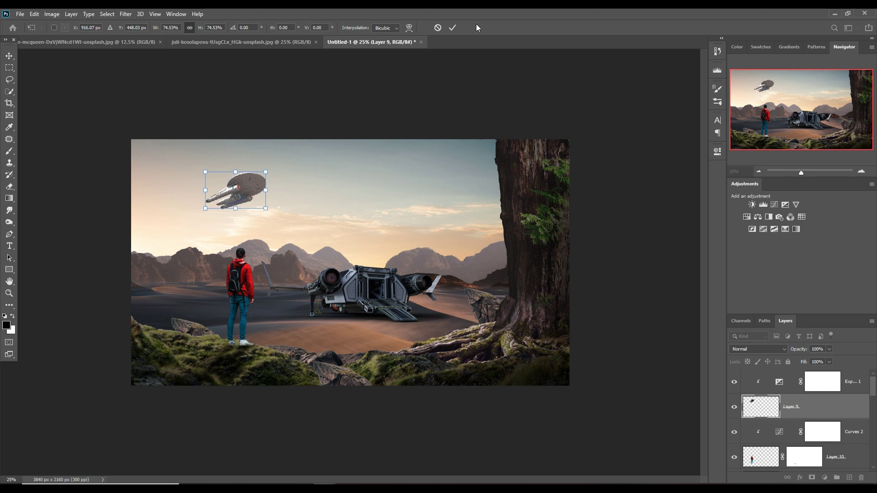
pyautogui.press('Return')
pyautogui.click(206, 368)
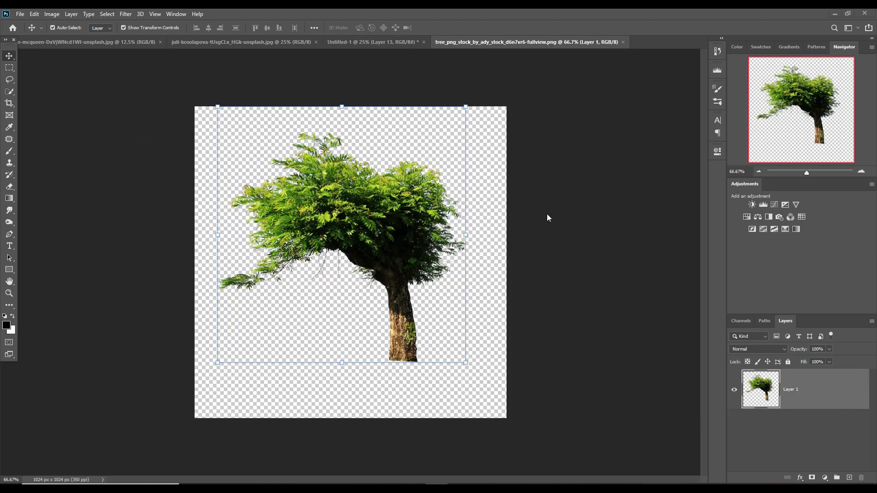
# Step: Move the leafy tree PNG into Untitled-1 as Layer 14 and close its separate window
pyautogui.moveTo(492, 46); pyautogui.dragTo(493, 97)
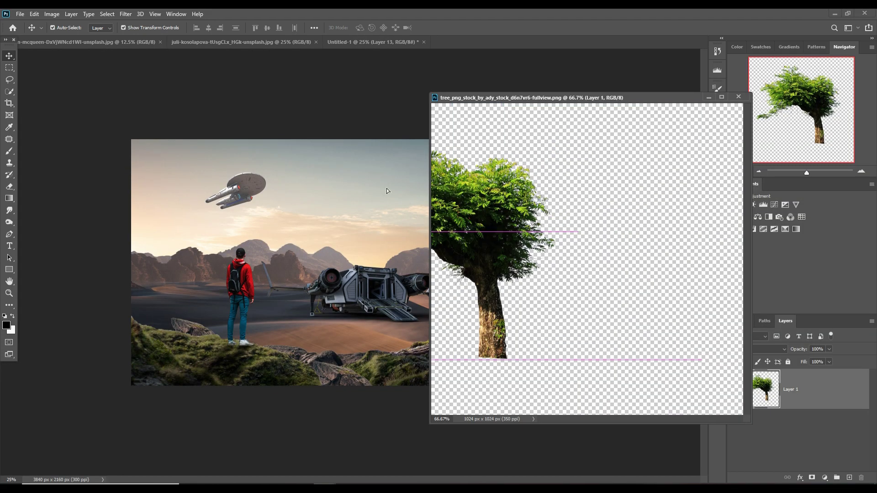
pyautogui.moveTo(580, 189)
pyautogui.mouseDown()
pyautogui.moveTo(366, 187)
pyautogui.moveTo(488, 183)
pyautogui.mouseUp()
pyautogui.click(709, 98)
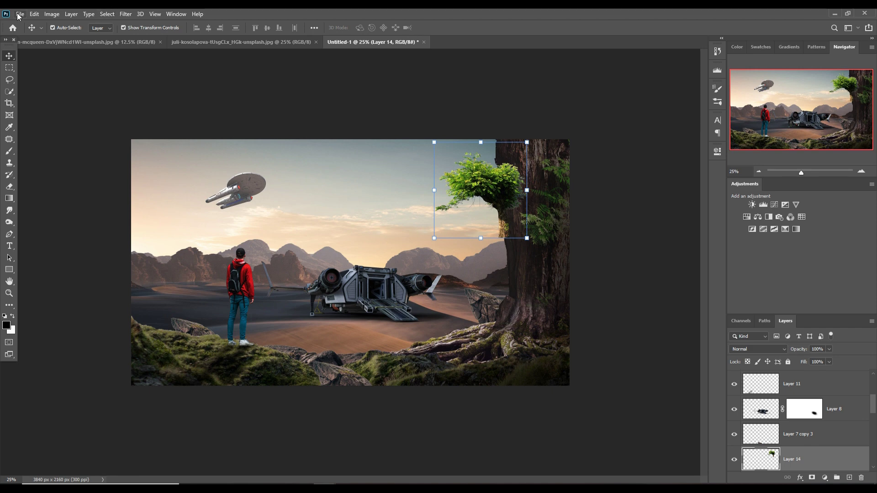
# Step: Warp the tree's lower trunk and foliage, then nudge the leafy branch into place
pyautogui.click(34, 14)
pyautogui.moveTo(48, 223)
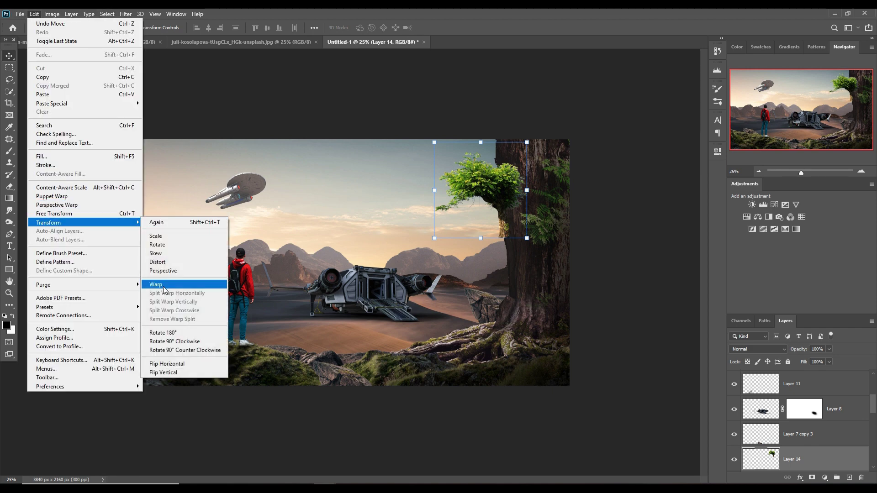
pyautogui.click(165, 290)
pyautogui.moveTo(497, 240); pyautogui.dragTo(509, 242)
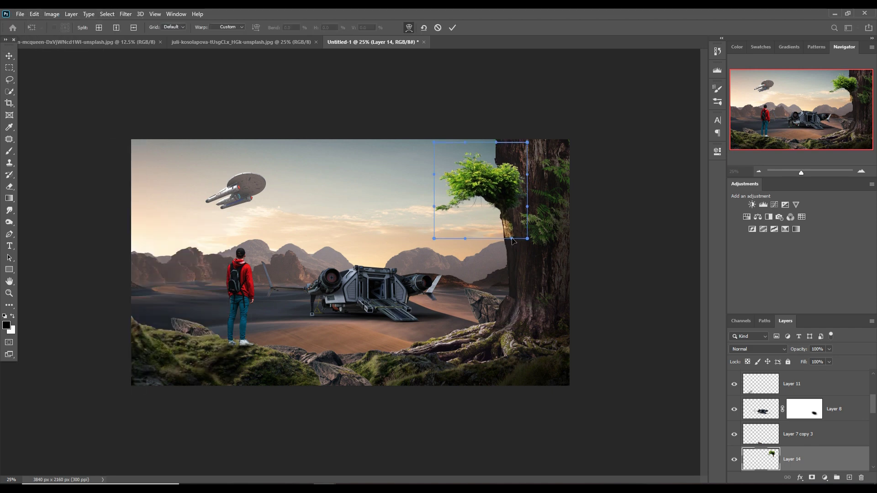
pyautogui.moveTo(484, 177); pyautogui.dragTo(498, 195)
pyautogui.click(453, 28)
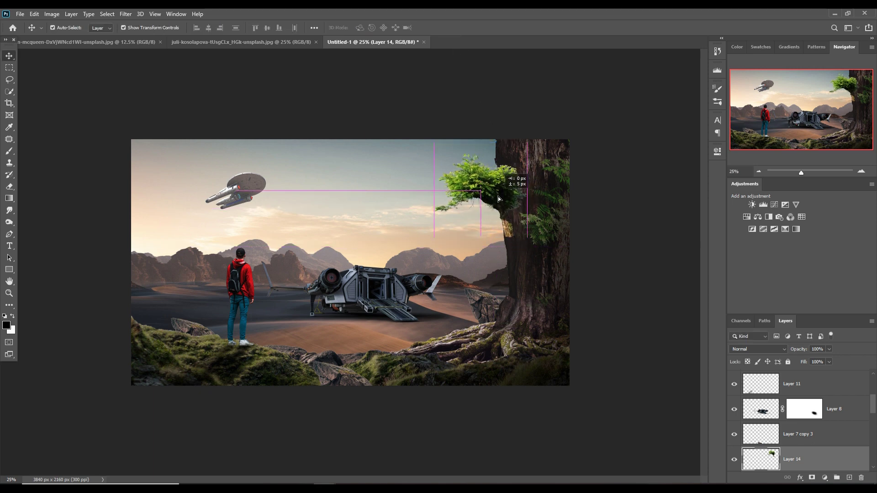
pyautogui.moveTo(499, 196); pyautogui.dragTo(501, 201)
pyautogui.press('Up')
pyautogui.press('Up')
pyautogui.press('Up')
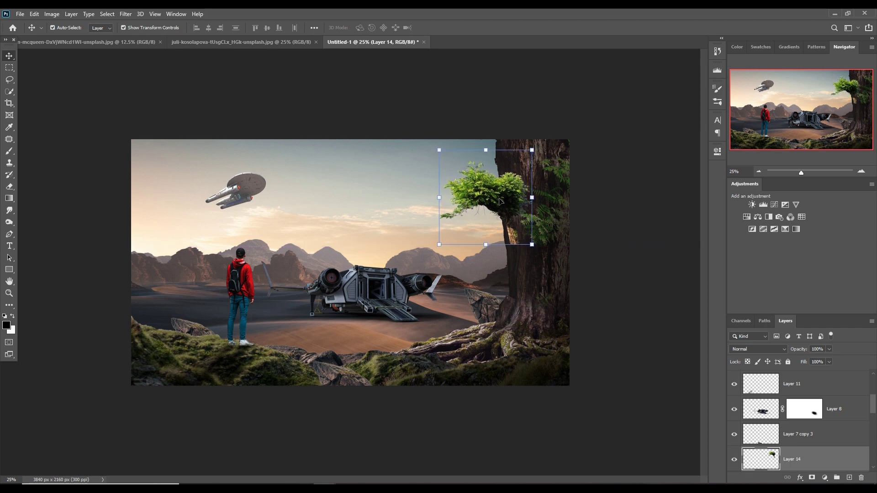
# Step: Mask Layer 14 and paint black at 35% opacity to blend the branch into the trunk
pyautogui.click(811, 477)
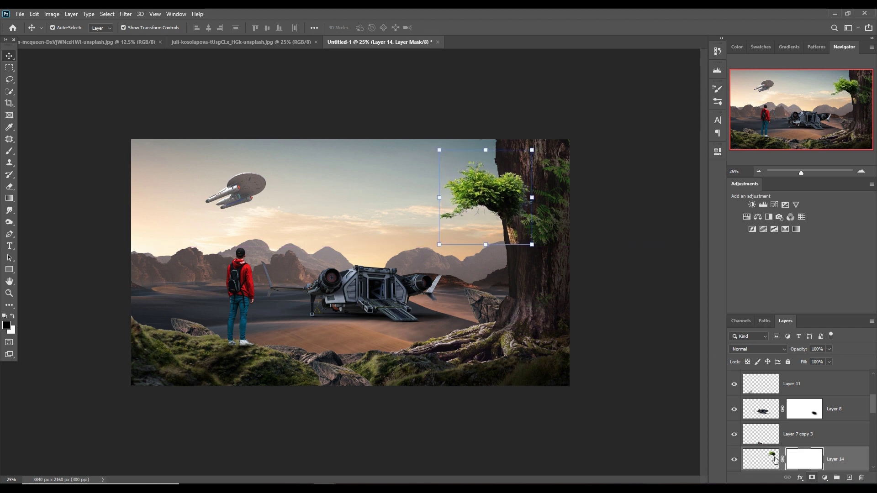
pyautogui.click(9, 150)
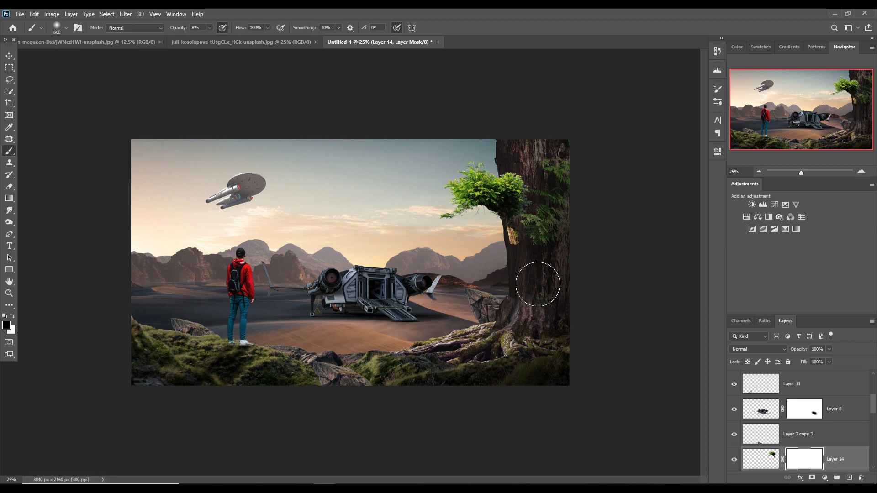
pyautogui.click(210, 27)
pyautogui.moveTo(209, 38); pyautogui.dragTo(222, 40)
pyautogui.click(563, 270)
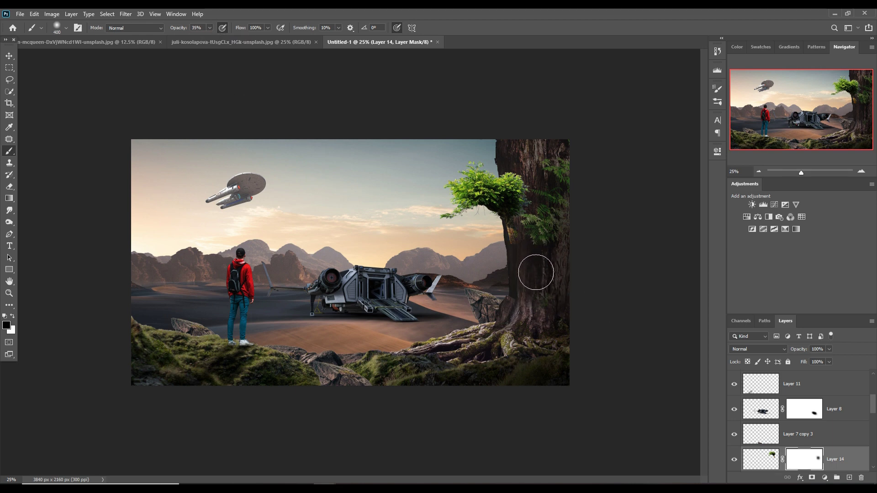
pyautogui.moveTo(533, 270); pyautogui.dragTo(535, 268)
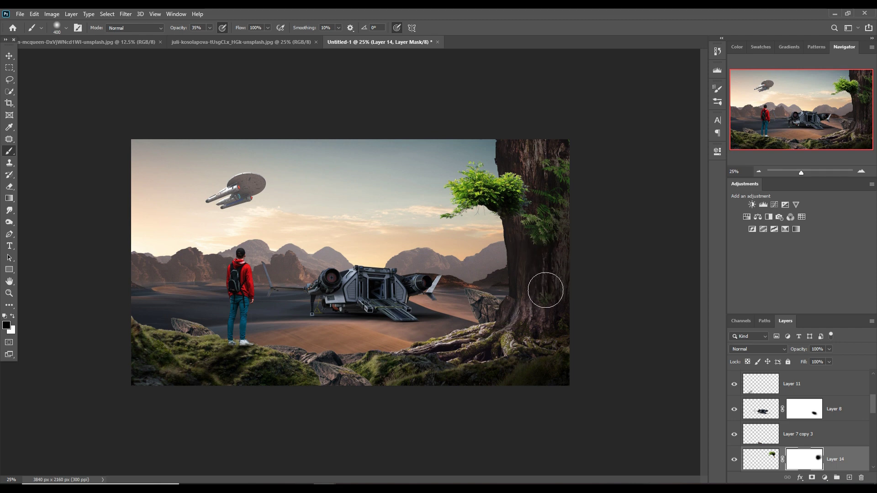
pyautogui.moveTo(546, 290); pyautogui.dragTo(564, 302)
pyautogui.click(10, 56)
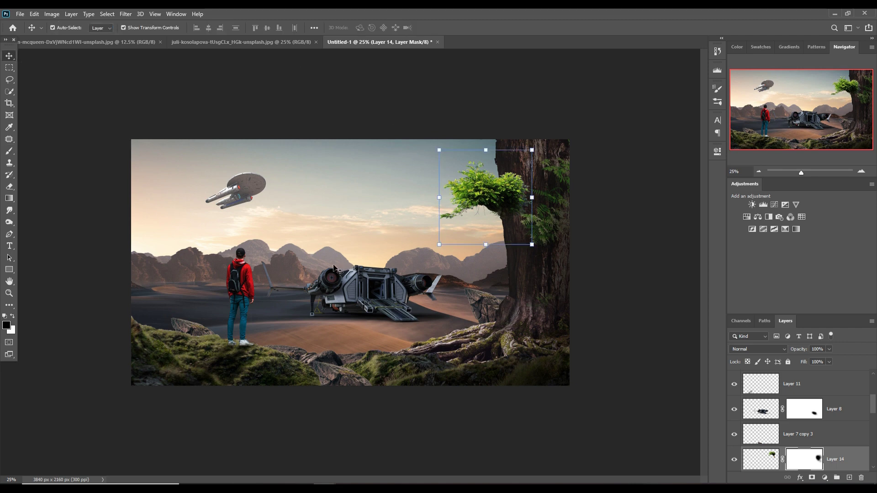
pyautogui.click(365, 280)
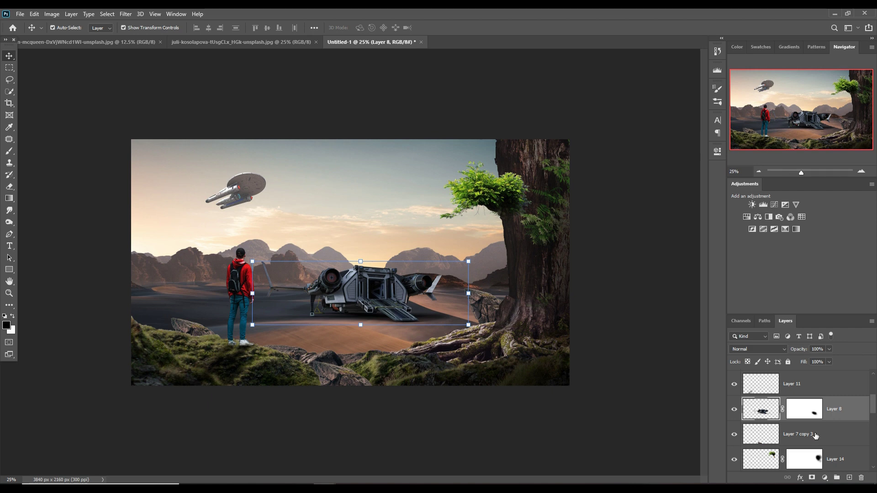
# Step: Add a new layer clipped to the landed spaceship, set to Linear Dodge (Add)
pyautogui.click(850, 478)
pyautogui.rightClick(833, 410)
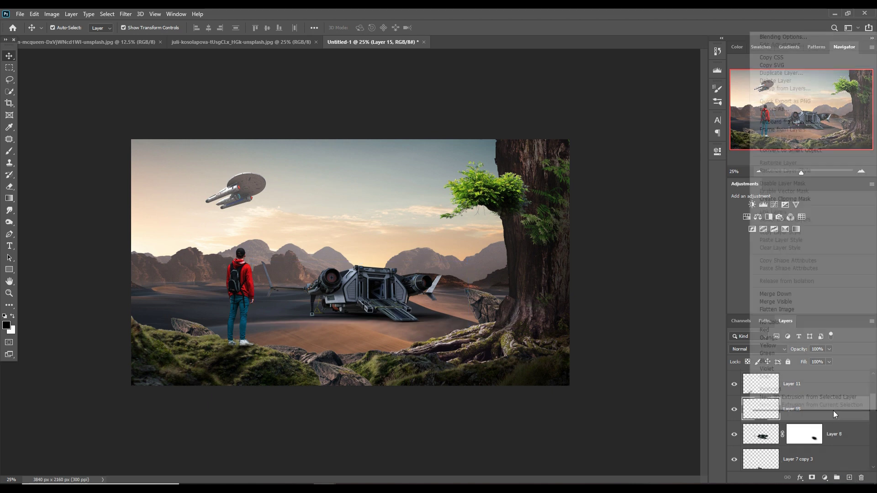
pyautogui.click(781, 199)
pyautogui.click(771, 349)
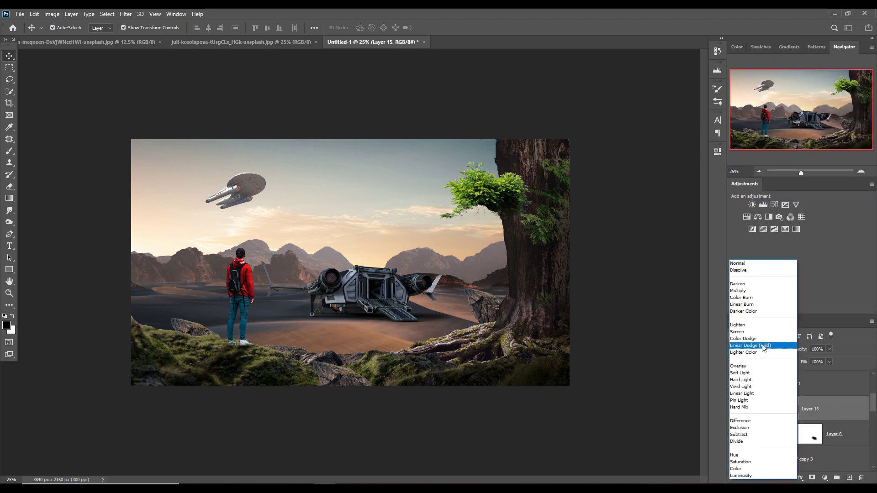
# Step: Add an orange Solid Color fill layer, Color Fill 1, over the spaceship
pyautogui.click(825, 478)
pyautogui.click(815, 315)
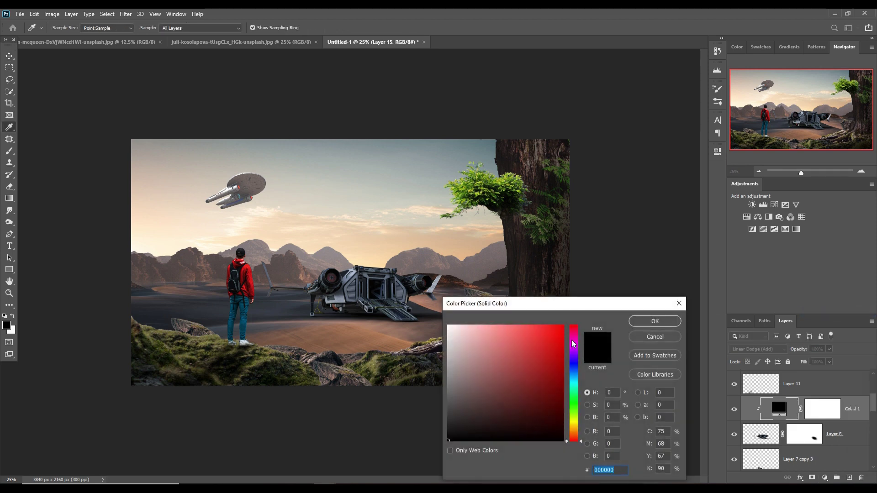
pyautogui.click(563, 326)
pyautogui.click(573, 427)
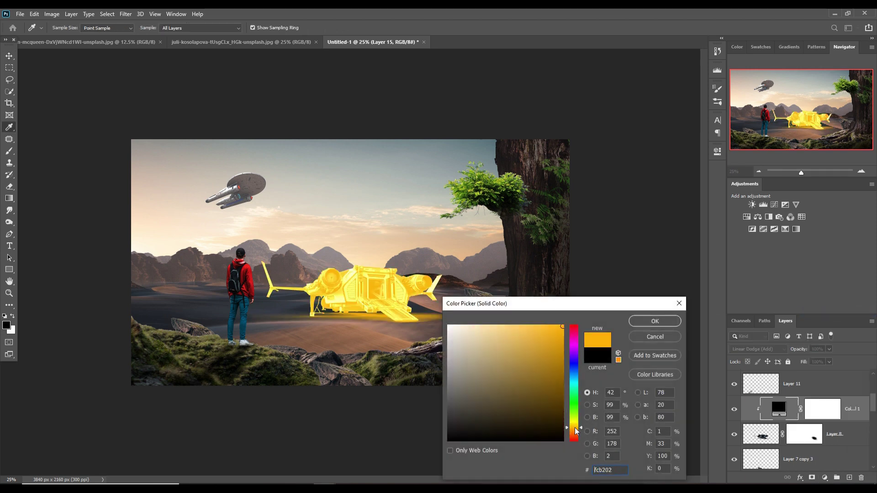
pyautogui.moveTo(577, 432); pyautogui.dragTo(576, 435)
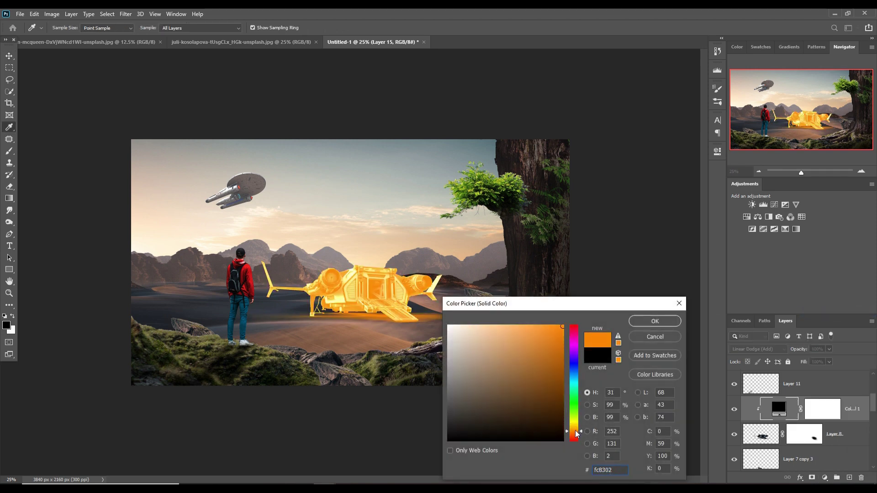
pyautogui.click(661, 320)
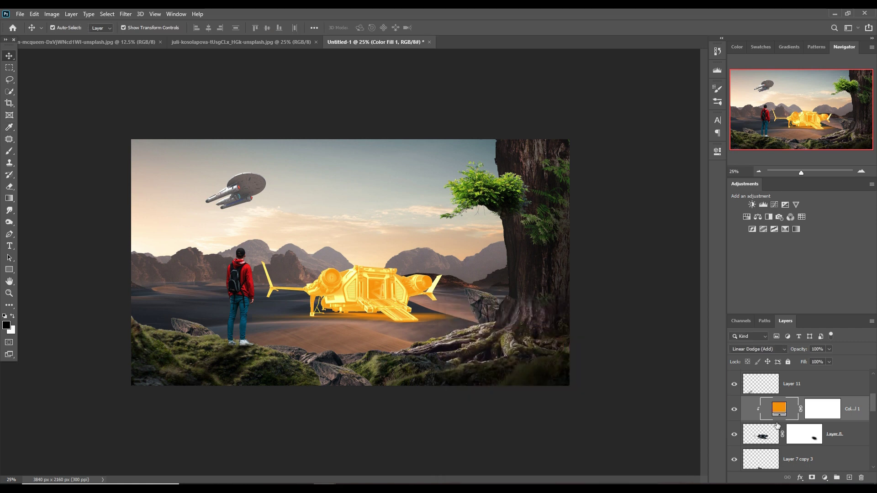
# Step: Adjust Color Fill 1's Blend If to keep the glow off the ship's darkest areas
pyautogui.click(826, 414)
pyautogui.rightClick(822, 414)
pyautogui.press('Escape')
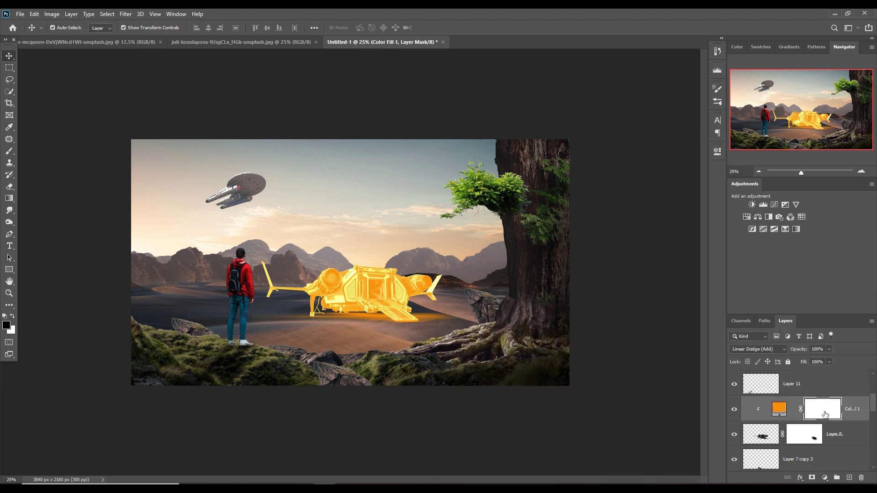
pyautogui.click(785, 408)
pyautogui.rightClick(783, 408)
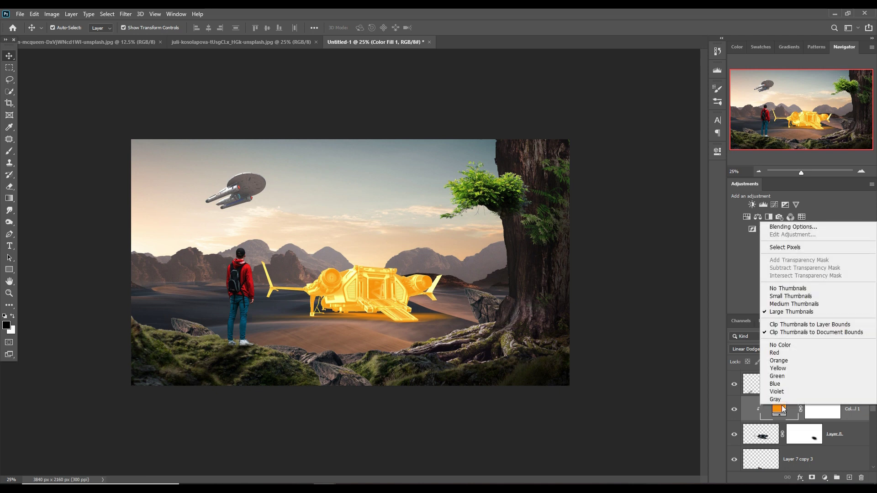
pyautogui.click(783, 228)
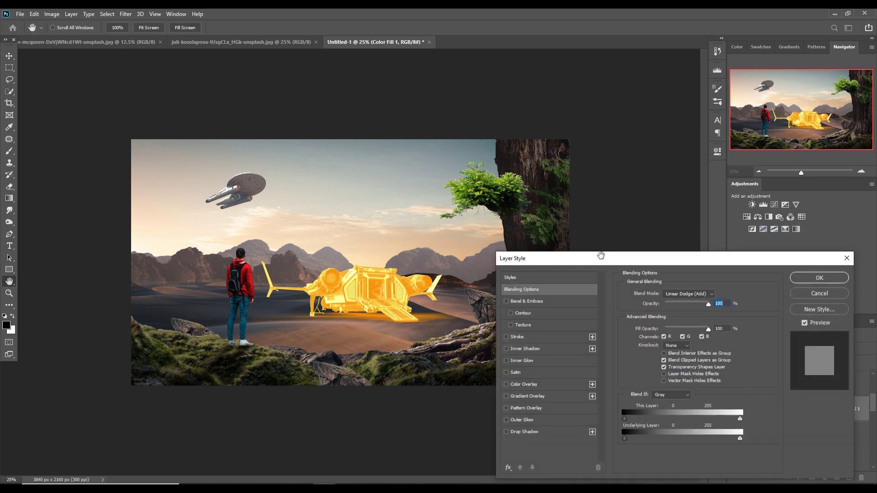
pyautogui.moveTo(626, 438); pyautogui.dragTo(629, 440)
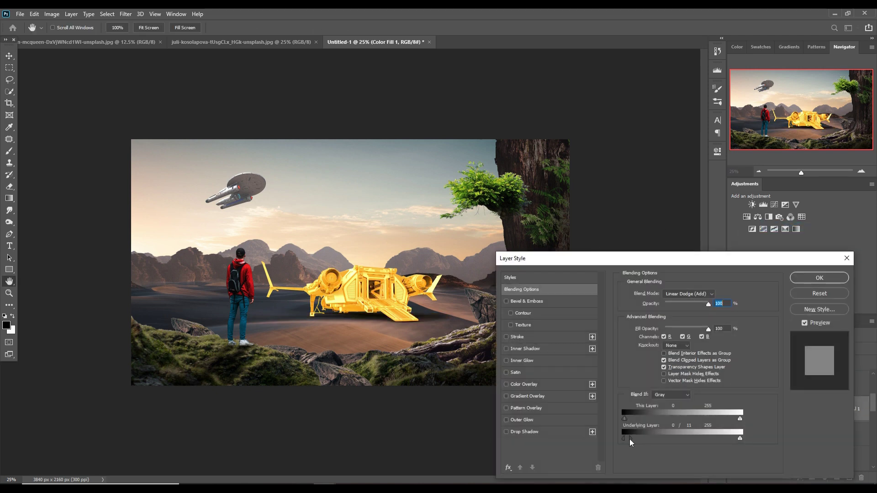
pyautogui.click(819, 279)
pyautogui.click(828, 414)
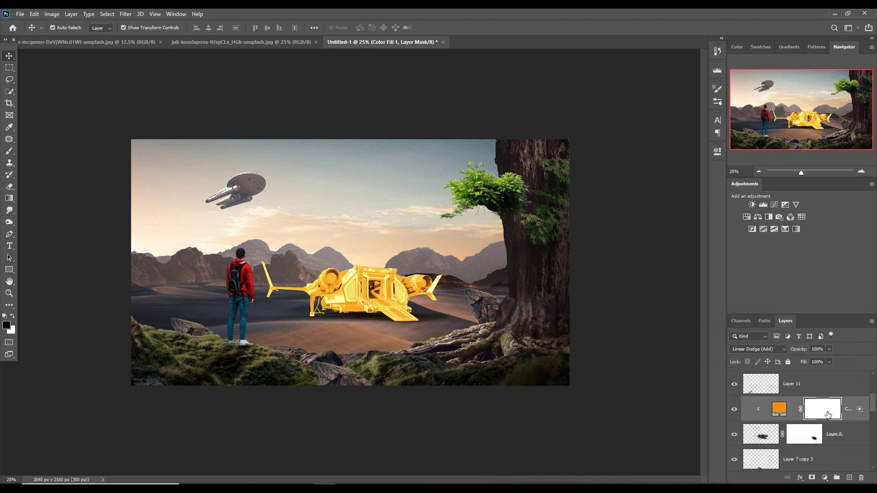
# Step: Invert the fill mask to black and paint white at 100% over both engines
pyautogui.hotkey('ctrl', 'i')
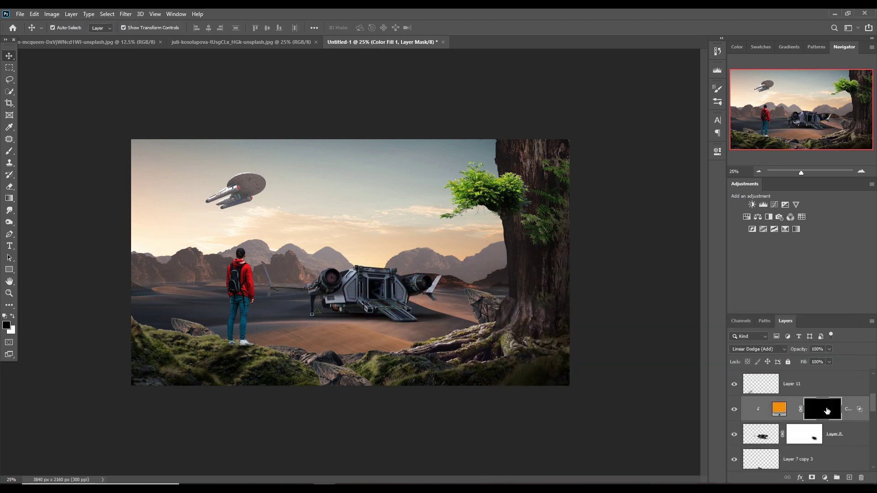
pyautogui.press('b')
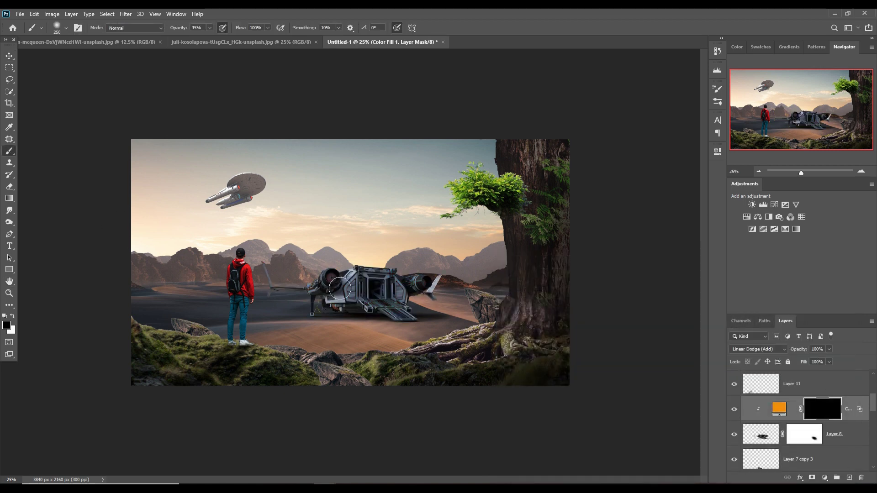
pyautogui.click(210, 28)
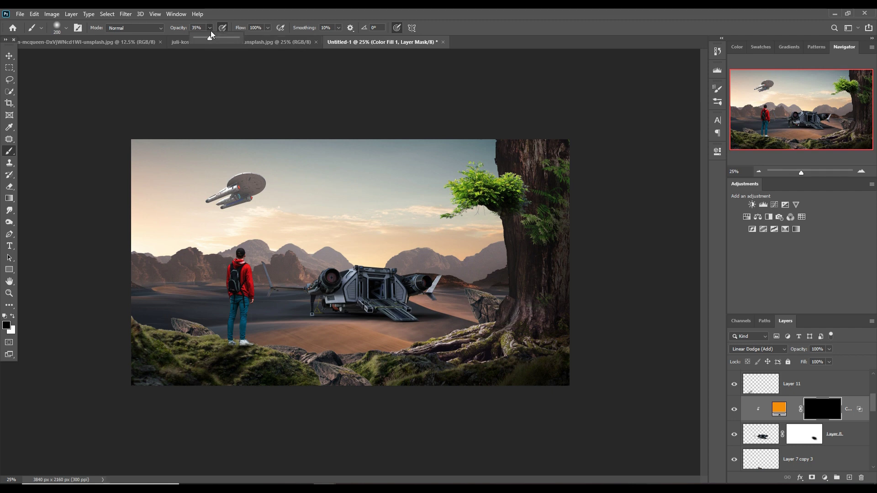
pyautogui.press('0')
pyautogui.press('[')
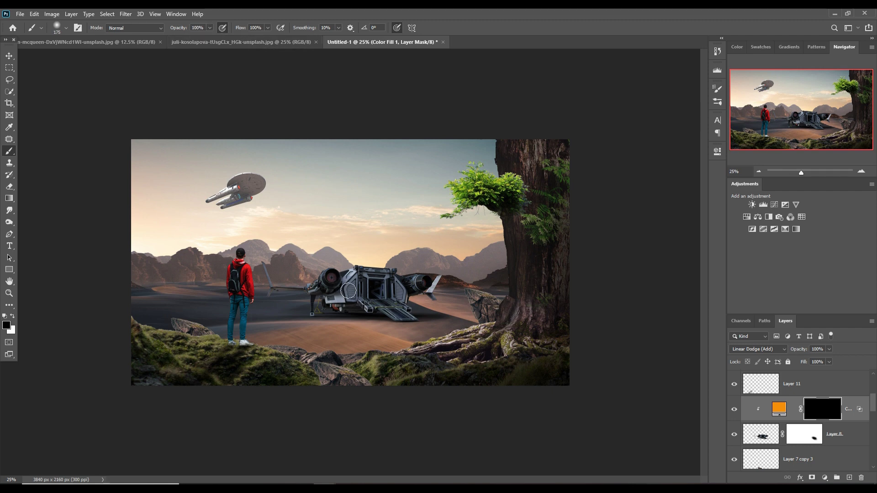
pyautogui.click(14, 315)
pyautogui.click(332, 278)
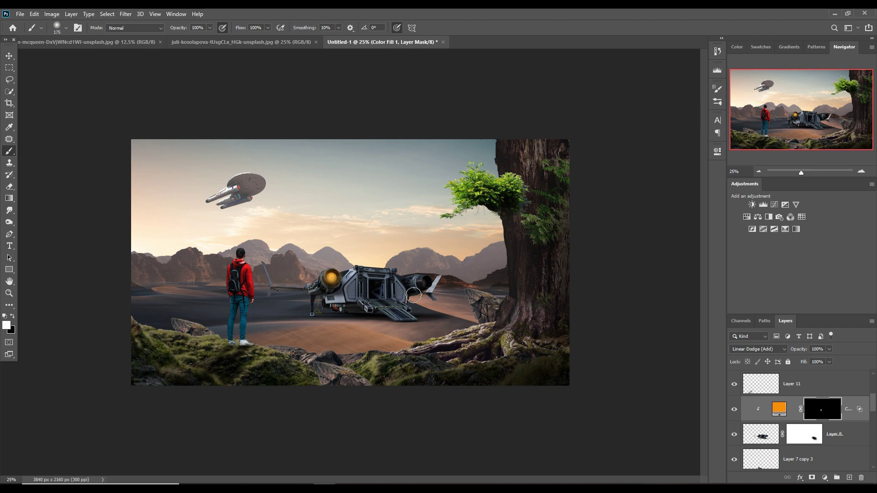
pyautogui.click(431, 289)
# Step: Paint the orange glow onto the ship's door and ramp at lower brush opacity
pyautogui.click(10, 57)
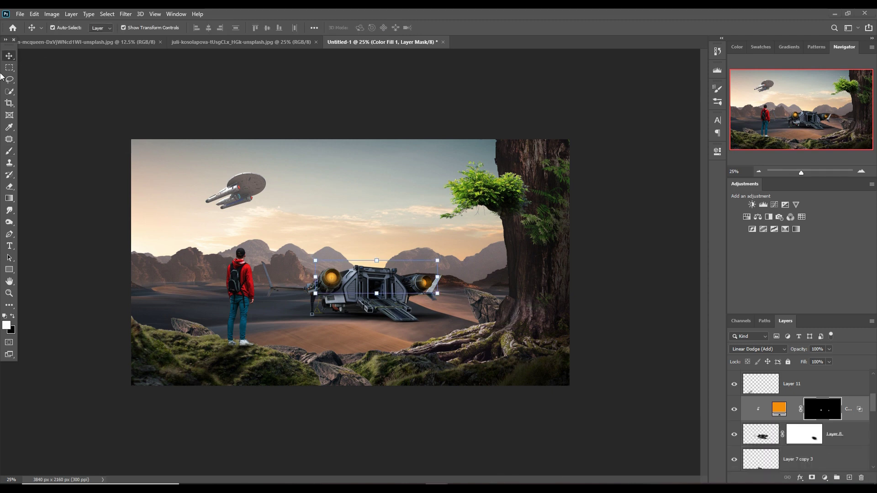
pyautogui.click(9, 152)
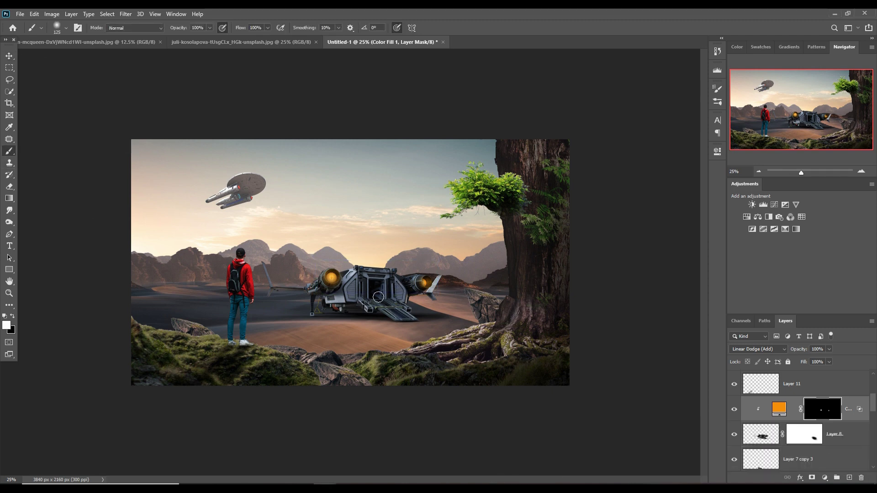
pyautogui.moveTo(207, 31); pyautogui.dragTo(178, 40)
pyautogui.moveTo(382, 302)
pyautogui.mouseDown()
pyautogui.moveTo(406, 322)
pyautogui.moveTo(390, 307)
pyautogui.mouseUp()
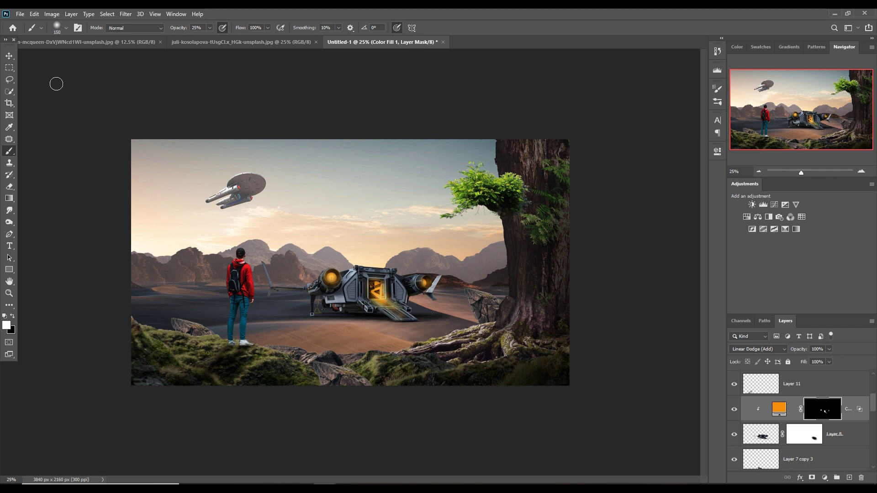
pyautogui.click(7, 59)
# Step: Select the tree layer and add a clipped Linear Dodge (Add) layer above it
pyautogui.click(799, 384)
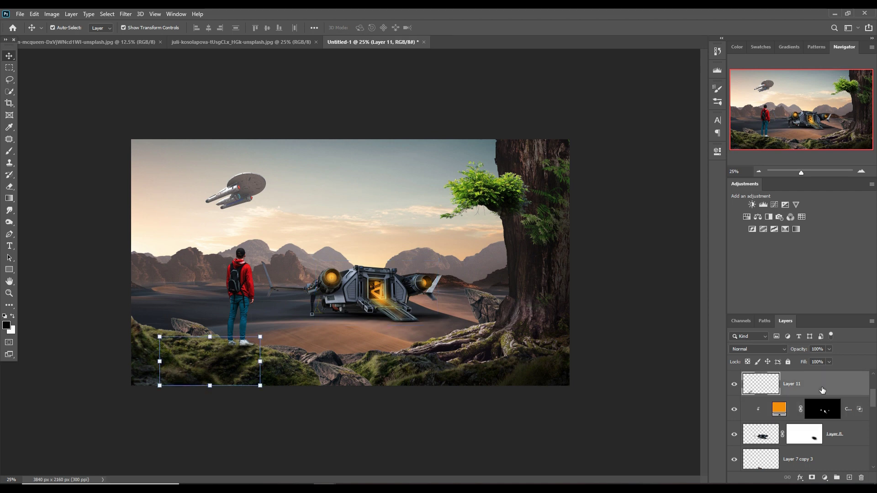
pyautogui.click(262, 43)
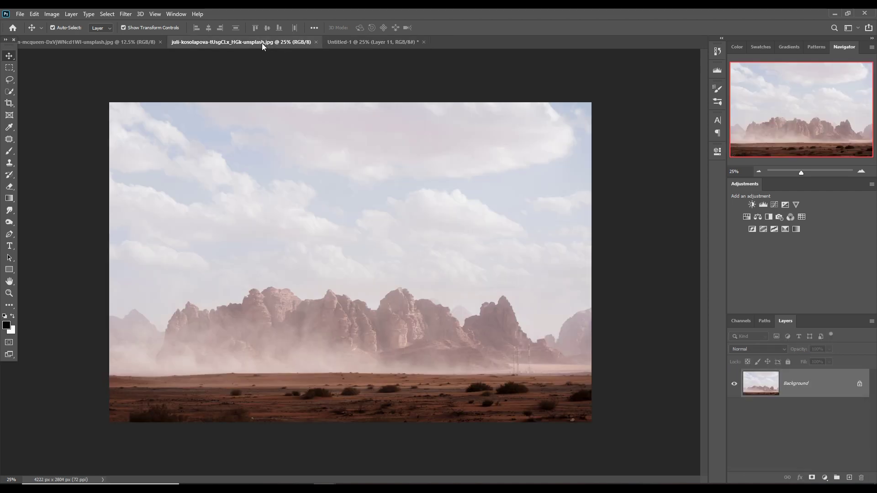
pyautogui.click(91, 42)
pyautogui.click(361, 42)
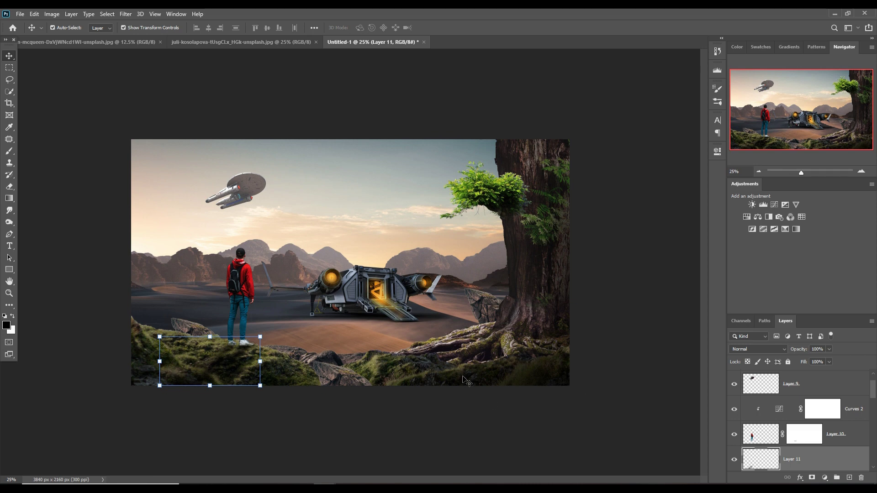
pyautogui.click(488, 342)
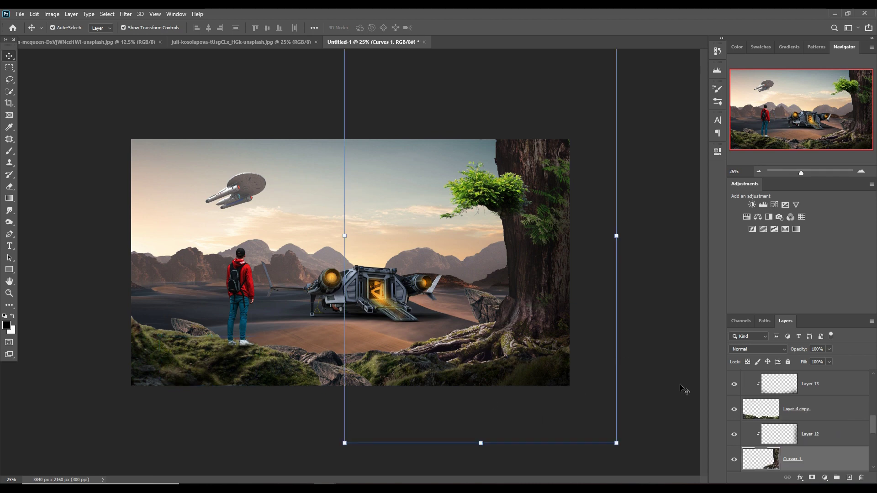
pyautogui.click(849, 477)
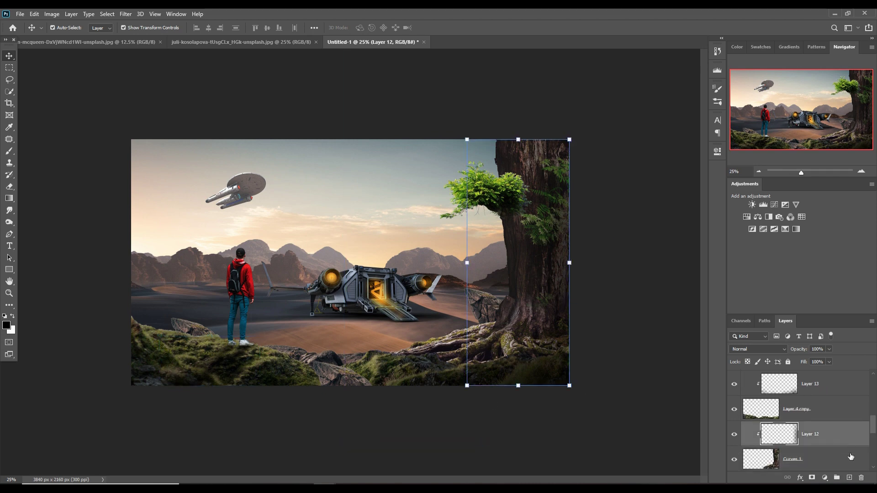
pyautogui.rightClick(832, 433)
pyautogui.click(784, 221)
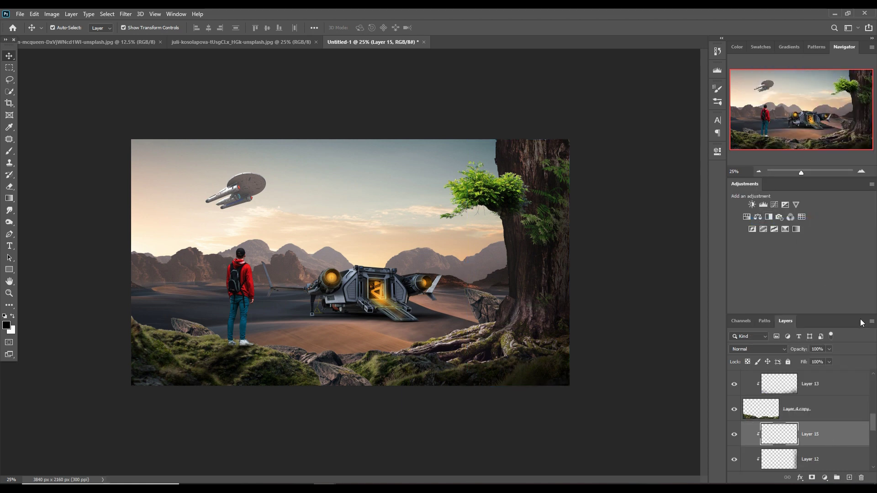
pyautogui.click(775, 349)
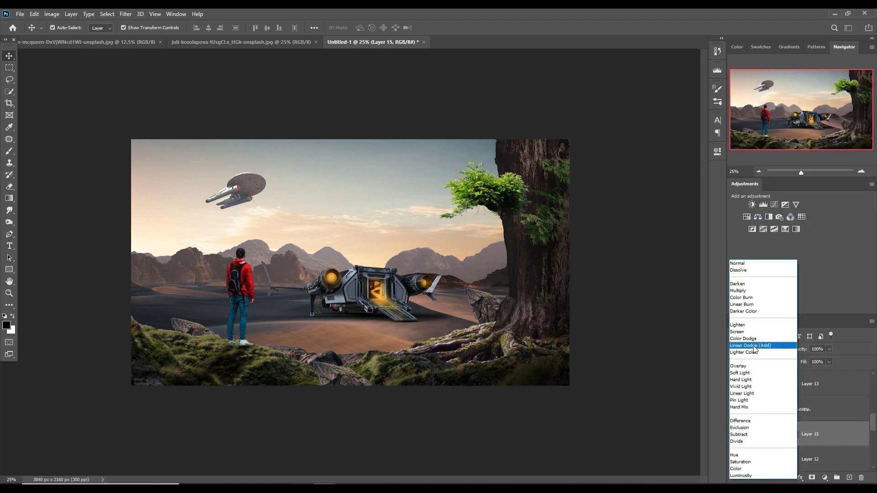
# Step: Add an orange #f9a401 Solid Color fill, Color Fill 2, over the tree
pyautogui.click(830, 479)
pyautogui.click(805, 317)
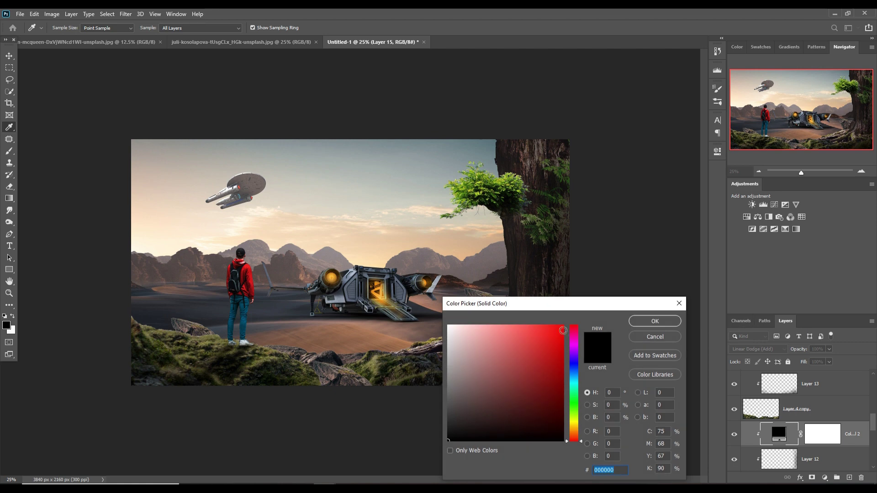
pyautogui.click(566, 331)
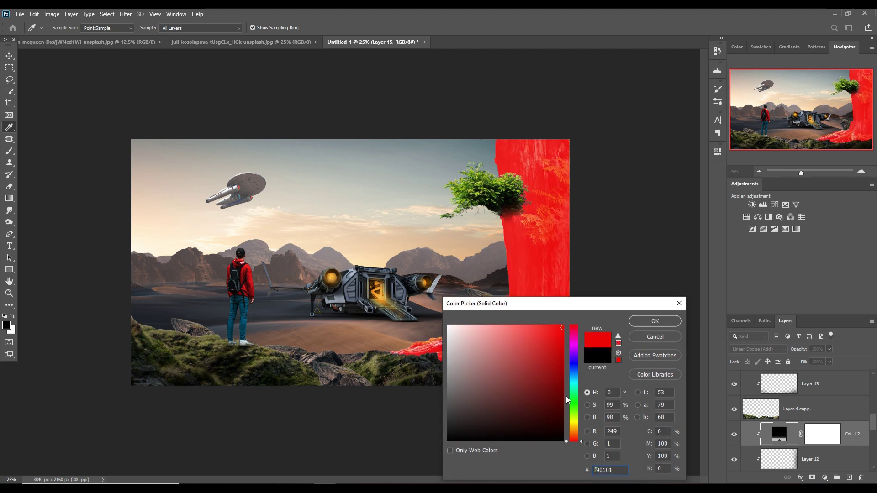
pyautogui.click(576, 428)
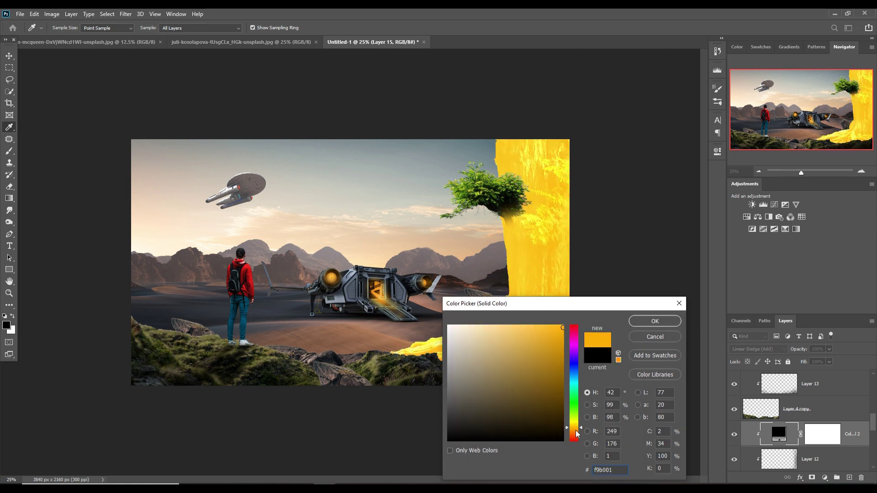
pyautogui.click(577, 432)
pyautogui.click(649, 321)
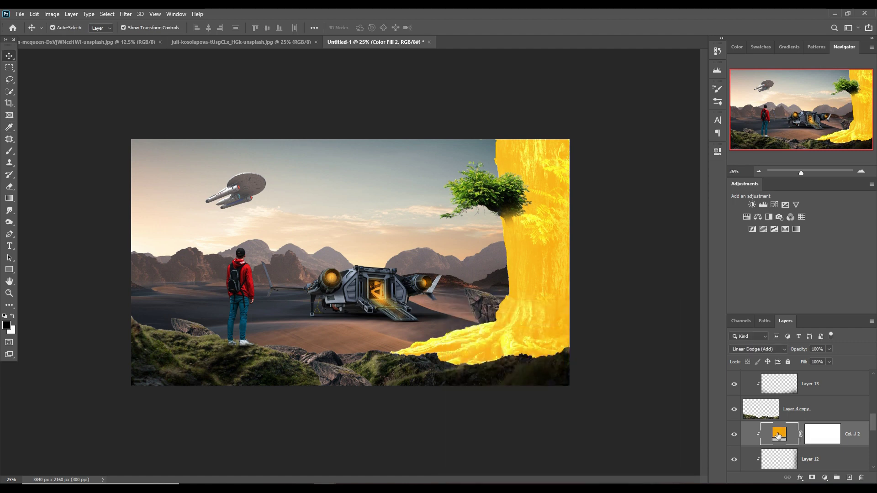
# Step: Split Color Fill 2's Underlying Layer black slider so only brighter tones glow
pyautogui.rightClick(779, 436)
pyautogui.click(776, 254)
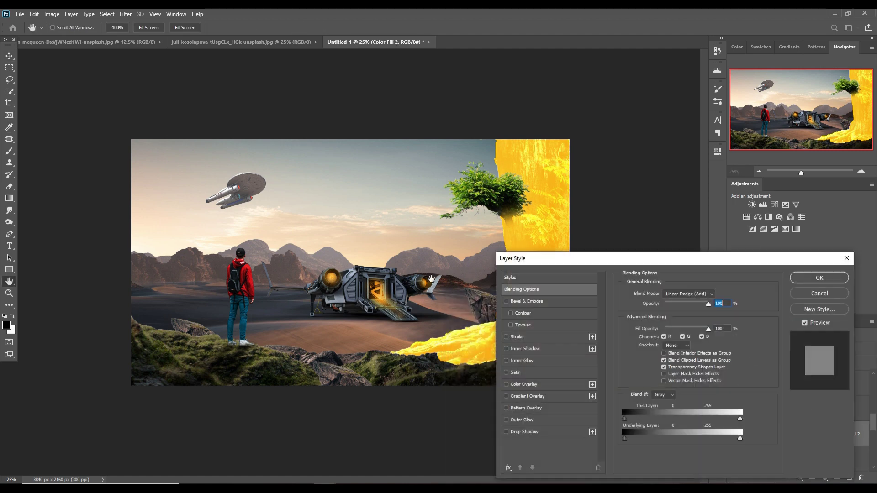
pyautogui.moveTo(625, 438); pyautogui.dragTo(645, 435)
pyautogui.click(820, 278)
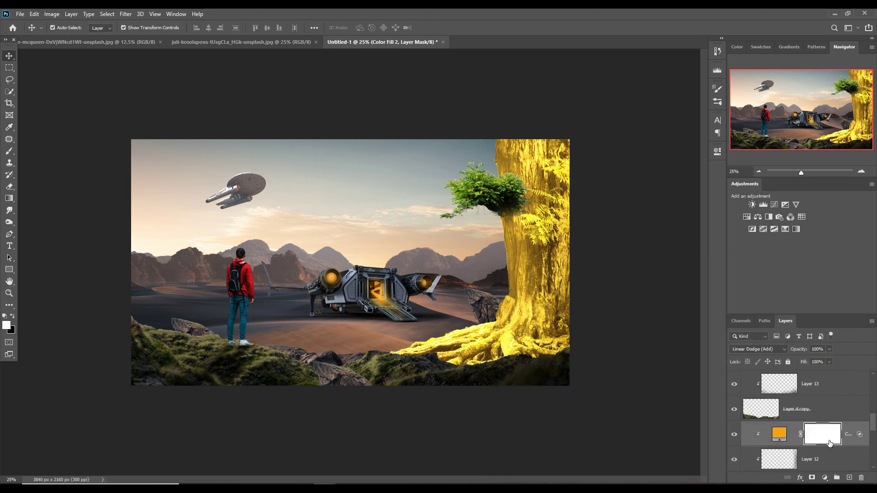
# Step: Invert Color Fill 2's mask and paint white glow down the tree's left edge at 400 px
pyautogui.hotkey('ctrl', 'i')
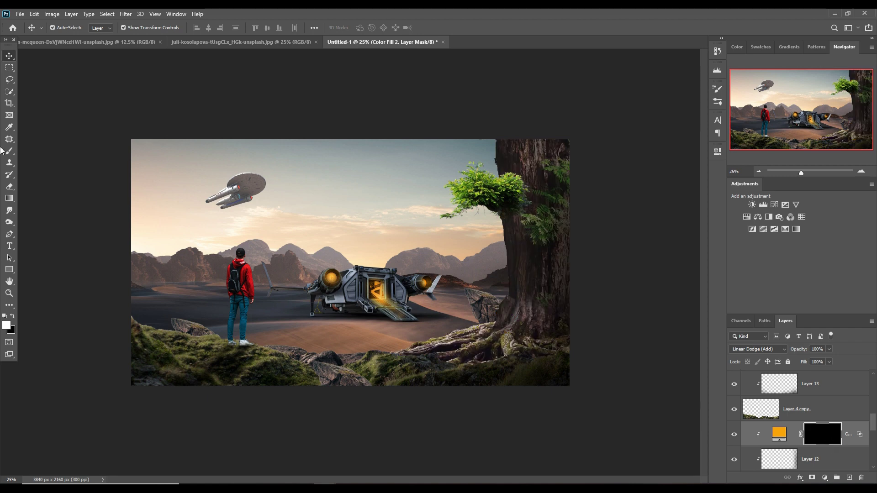
pyautogui.click(7, 155)
pyautogui.press(']')
pyautogui.press(']')
pyautogui.press(']')
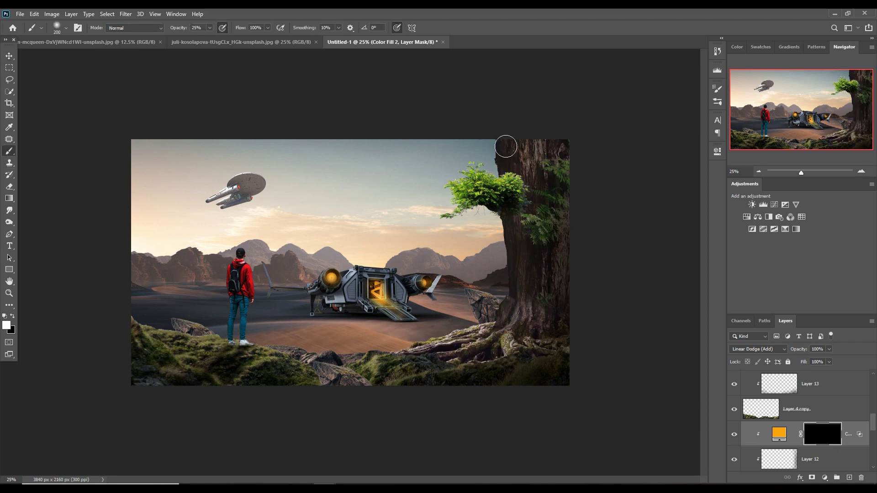
pyautogui.moveTo(500, 151); pyautogui.dragTo(494, 191)
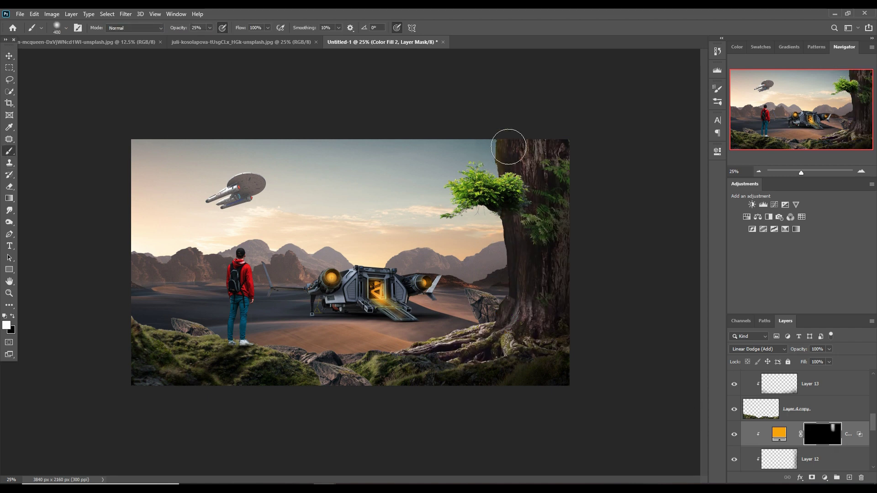
pyautogui.moveTo(507, 146)
pyautogui.mouseDown()
pyautogui.moveTo(508, 322)
pyautogui.moveTo(447, 352)
pyautogui.moveTo(514, 313)
pyautogui.moveTo(503, 242)
pyautogui.mouseUp()
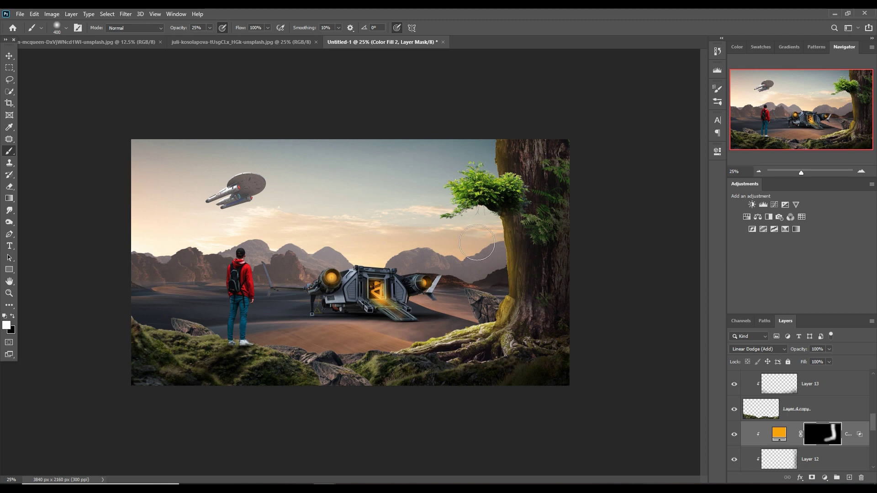
# Step: Change the glow colour to a deeper orange, #f97601, and shrink the brush
pyautogui.doubleClick(792, 436)
pyautogui.moveTo(583, 428); pyautogui.dragTo(583, 432)
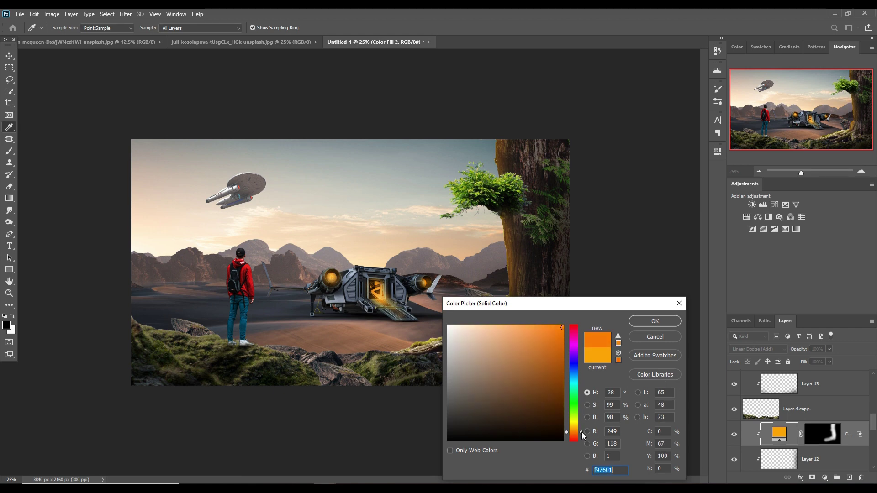
pyautogui.click(655, 321)
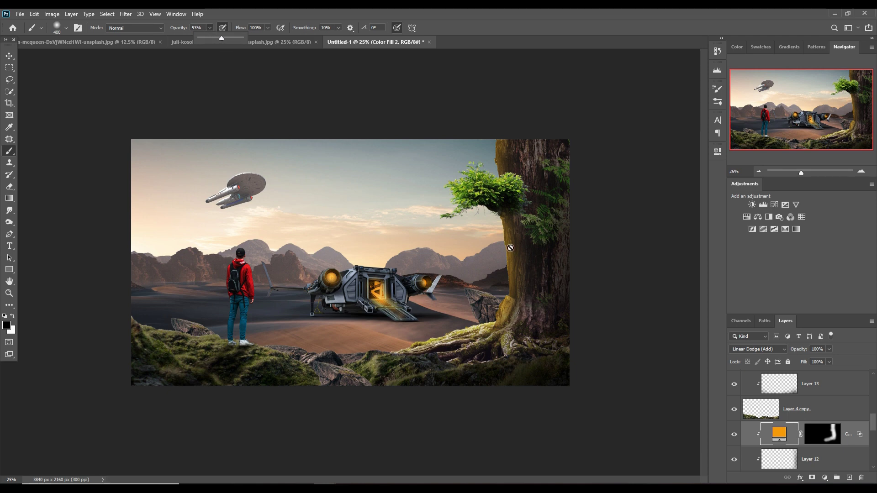
pyautogui.click(822, 434)
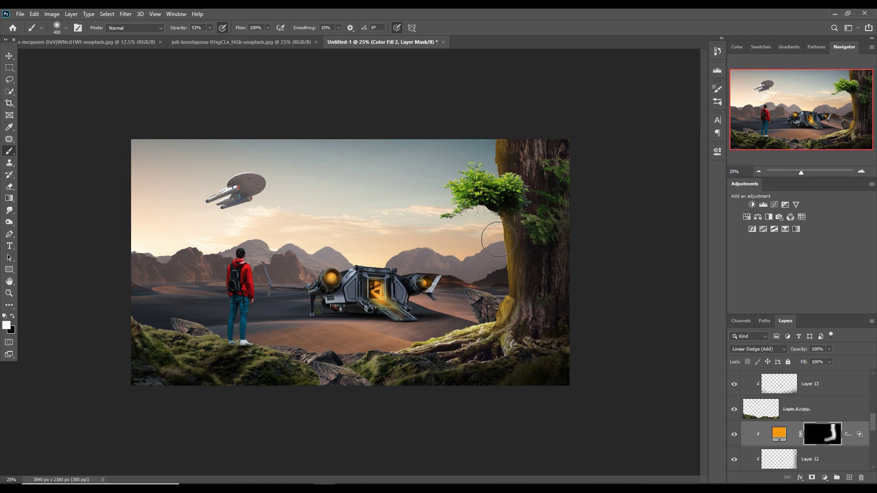
pyautogui.press('[')
pyautogui.press('[')
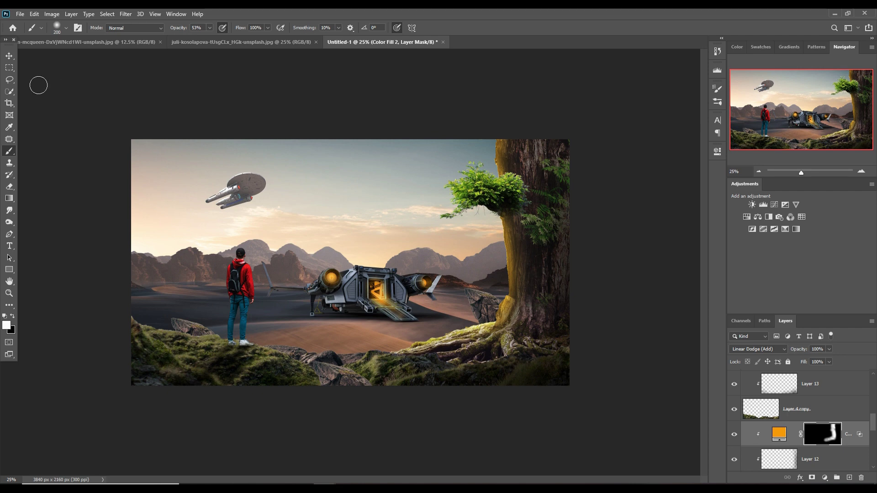
pyautogui.click(9, 55)
# Step: Add a Linear Dodge (Add) Layer 15 clipped to the rock layer, Layer 7 copy
pyautogui.click(491, 308)
pyautogui.click(849, 477)
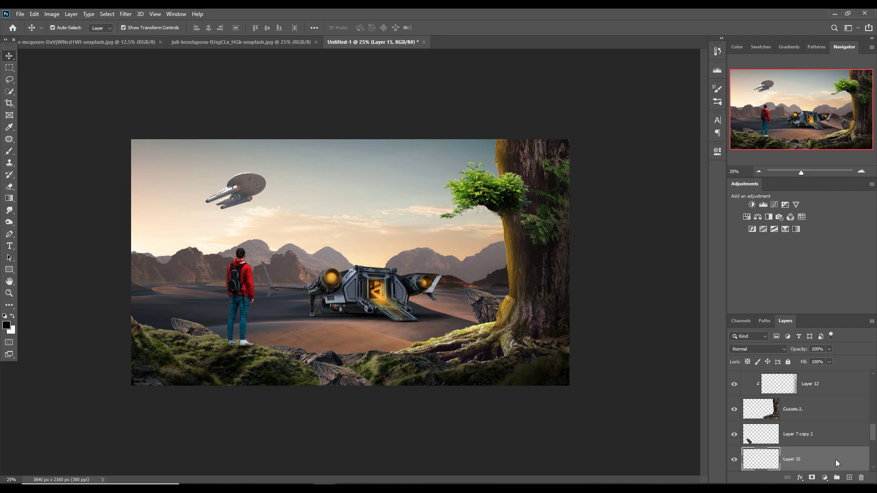
pyautogui.rightClick(835, 460)
pyautogui.click(788, 248)
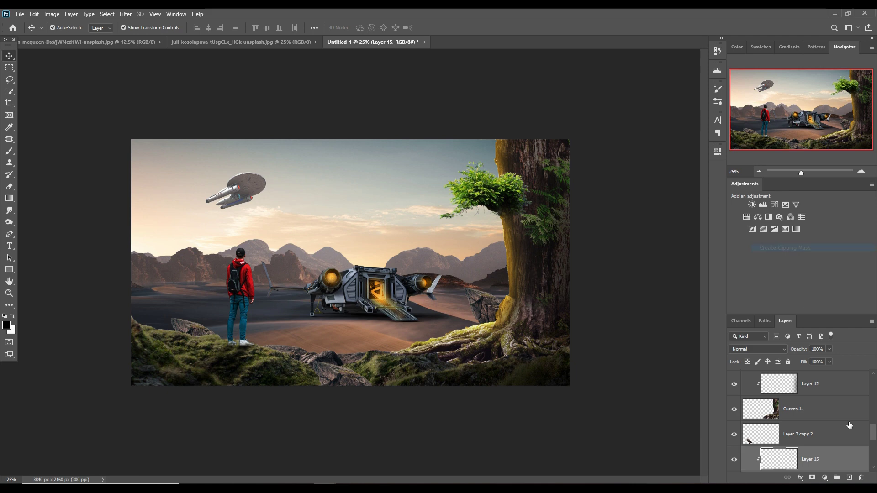
pyautogui.click(766, 349)
pyautogui.click(754, 348)
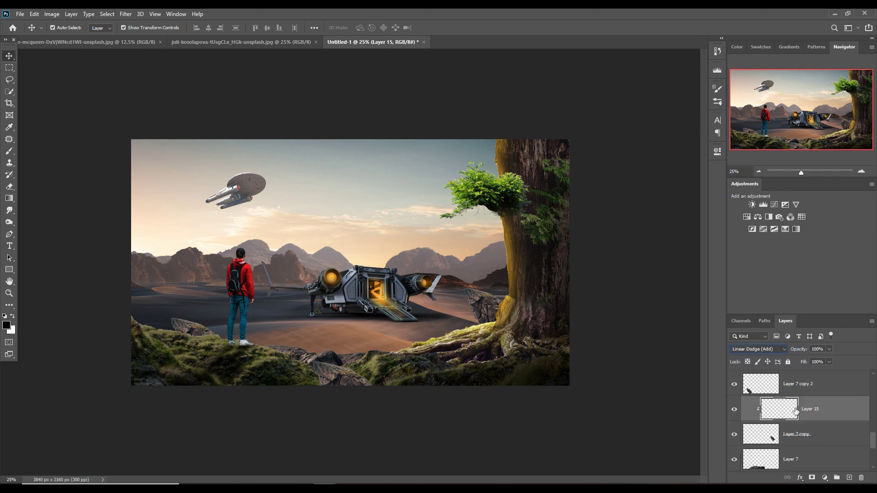
# Step: Add an orange Solid Color fill, Color Fill 3, over the rock
pyautogui.click(825, 478)
pyautogui.click(816, 320)
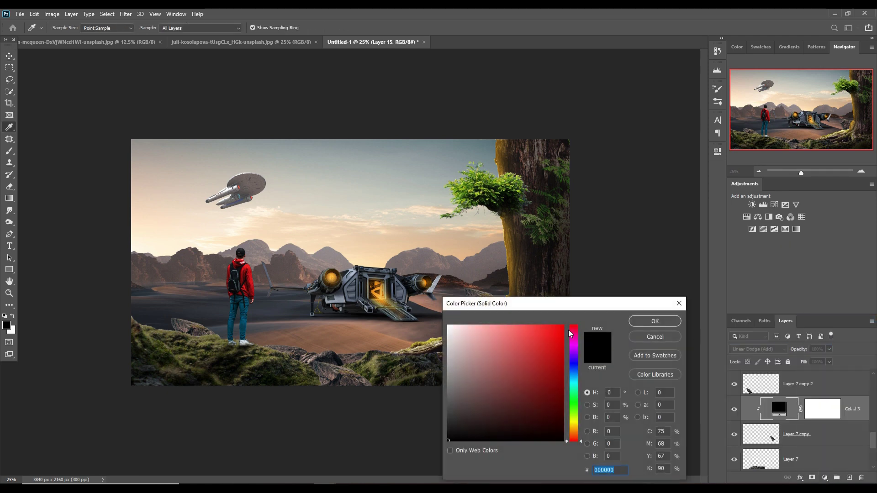
pyautogui.click(562, 326)
pyautogui.moveTo(564, 305); pyautogui.dragTo(575, 351)
pyautogui.moveTo(586, 480); pyautogui.dragTo(585, 475)
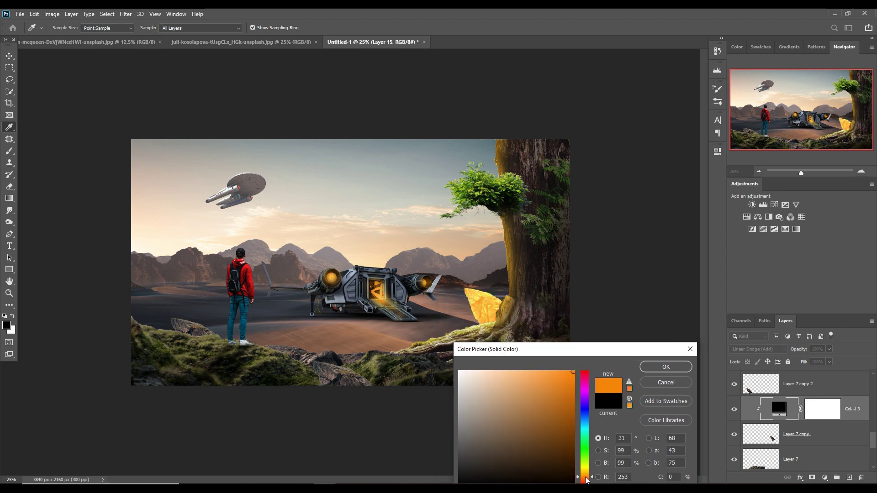
pyautogui.click(666, 367)
# Step: Split Color Fill 3's Underlying Layer slider to limit the glow to brighter tones
pyautogui.rightClick(779, 409)
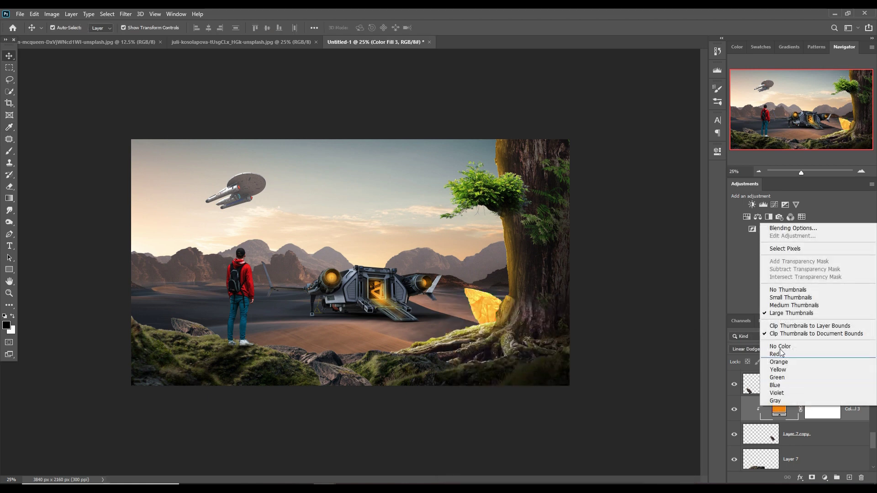
pyautogui.click(794, 228)
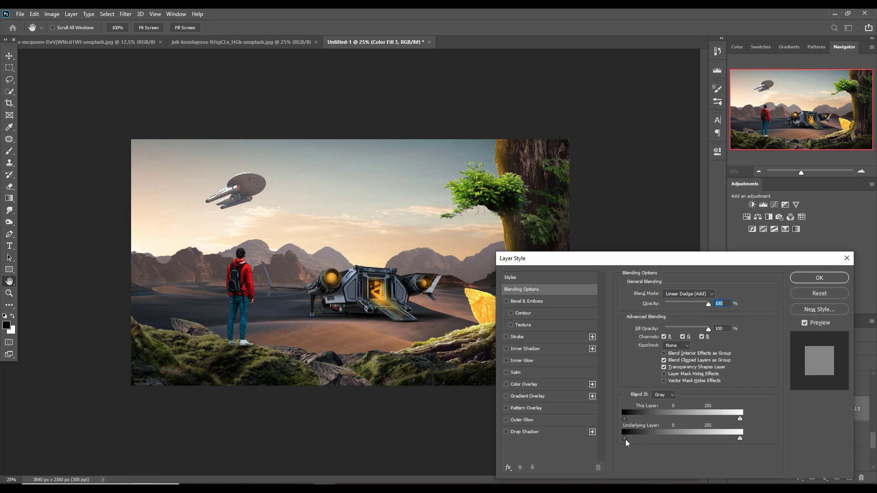
pyautogui.moveTo(649, 439); pyautogui.dragTo(663, 439)
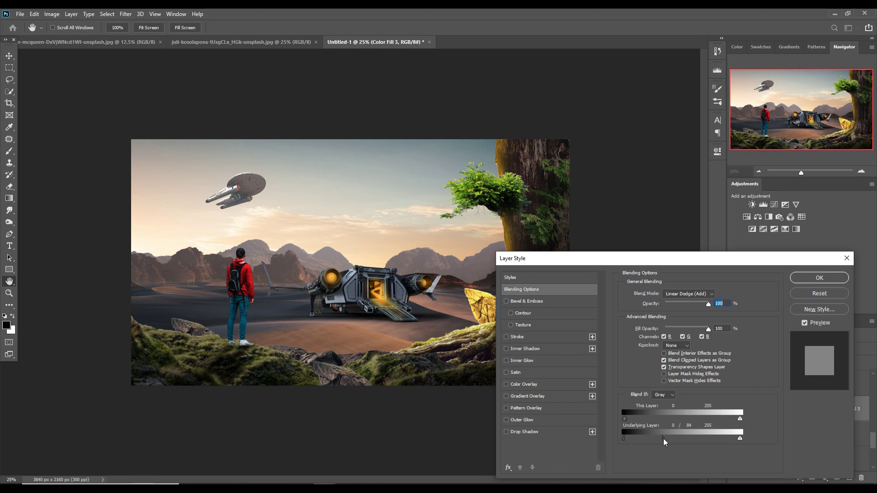
pyautogui.click(827, 279)
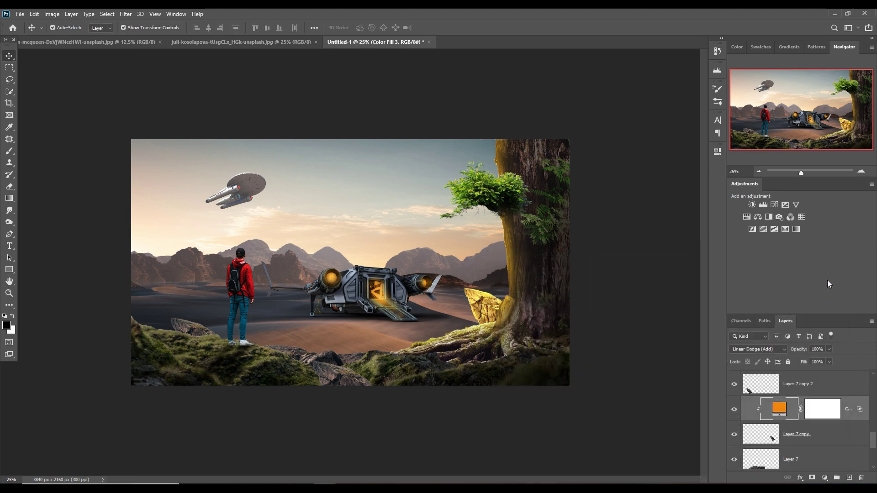
# Step: Invert the rock glow's mask and paint white onto the rock near the tree
pyautogui.click(828, 412)
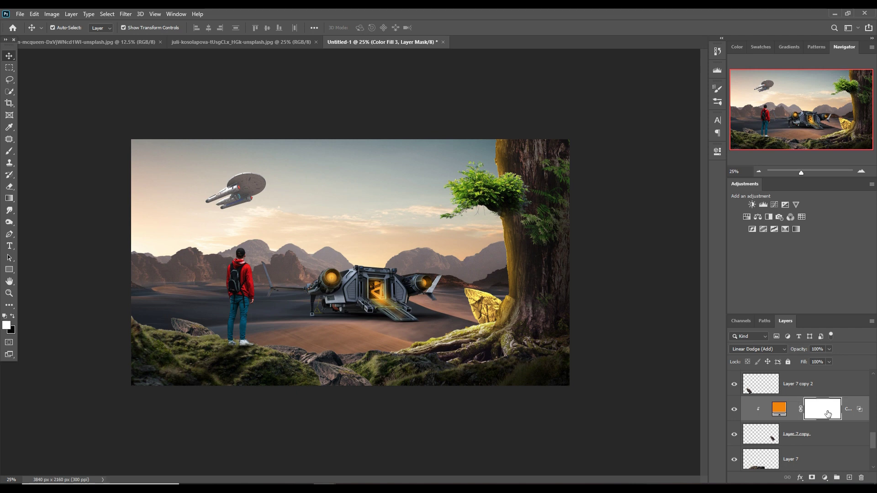
pyautogui.press('ctrl')
pyautogui.hotkey('ctrl', 'i')
pyautogui.click(9, 151)
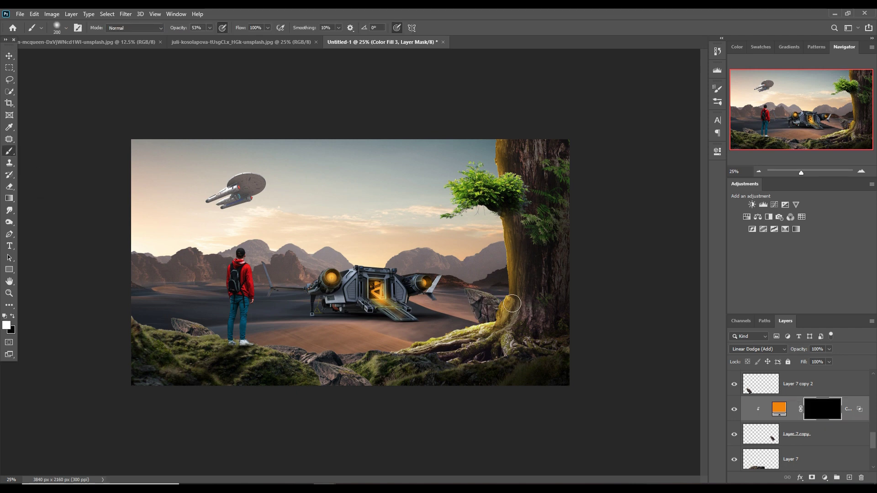
pyautogui.moveTo(513, 303); pyautogui.dragTo(476, 288)
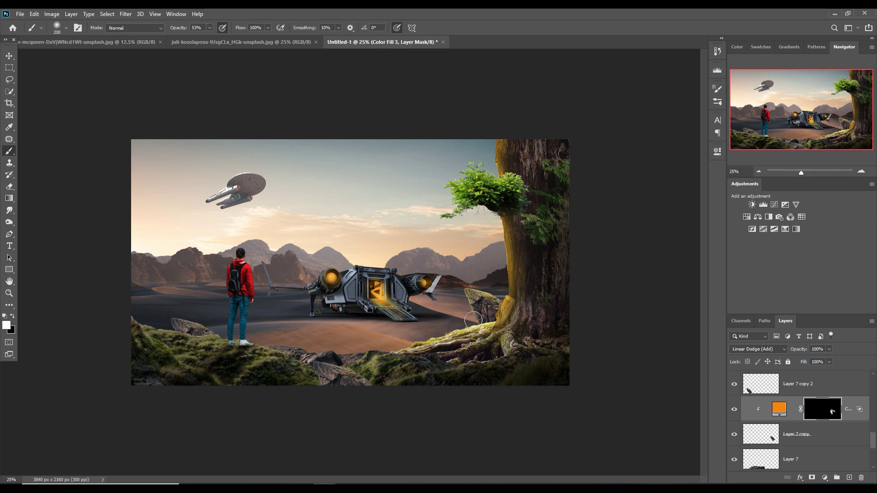
pyautogui.moveTo(525, 303); pyautogui.dragTo(498, 287)
# Step: Add a new Linear Dodge (Add) layer clipped to the foreground ground layer
pyautogui.press('v')
pyautogui.click(196, 346)
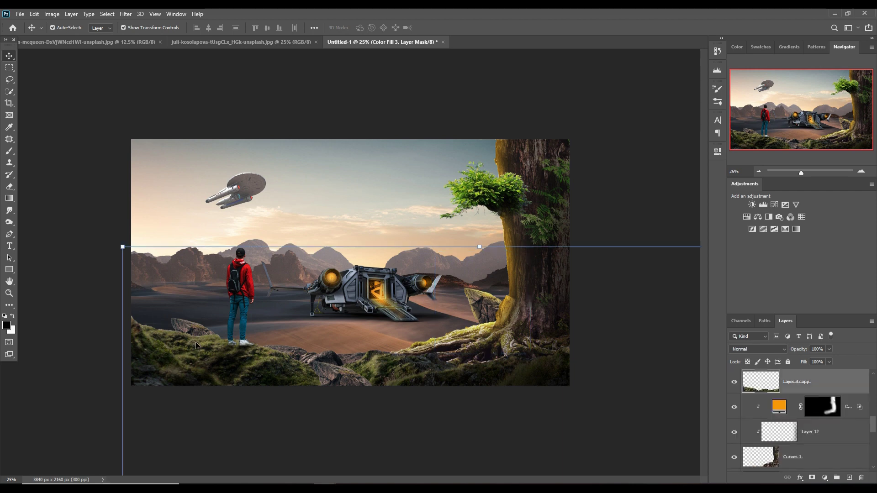
pyautogui.click(850, 478)
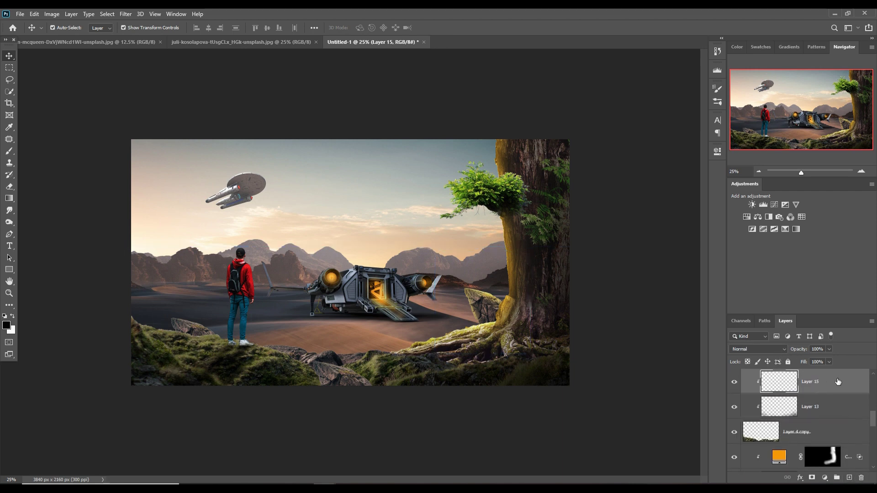
pyautogui.click(783, 349)
pyautogui.click(791, 349)
# Step: Add Color Fill 4 over the ground and tune its colour to a warm orange
pyautogui.click(825, 478)
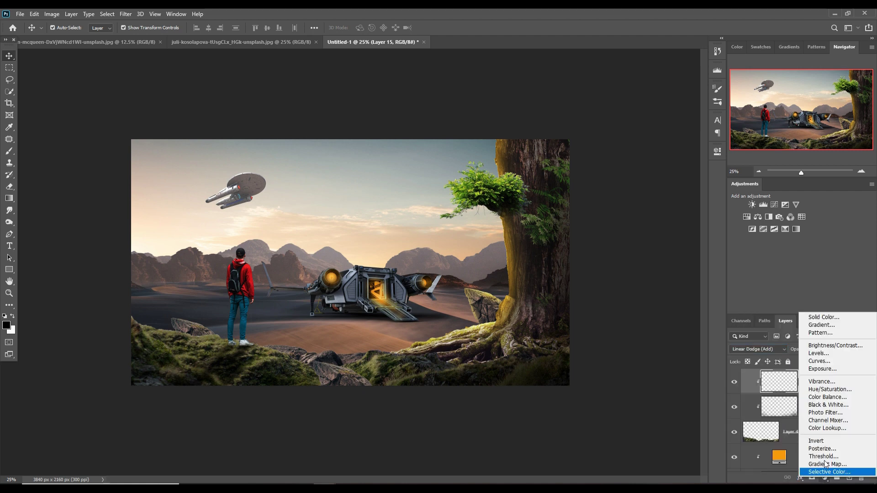
pyautogui.click(821, 319)
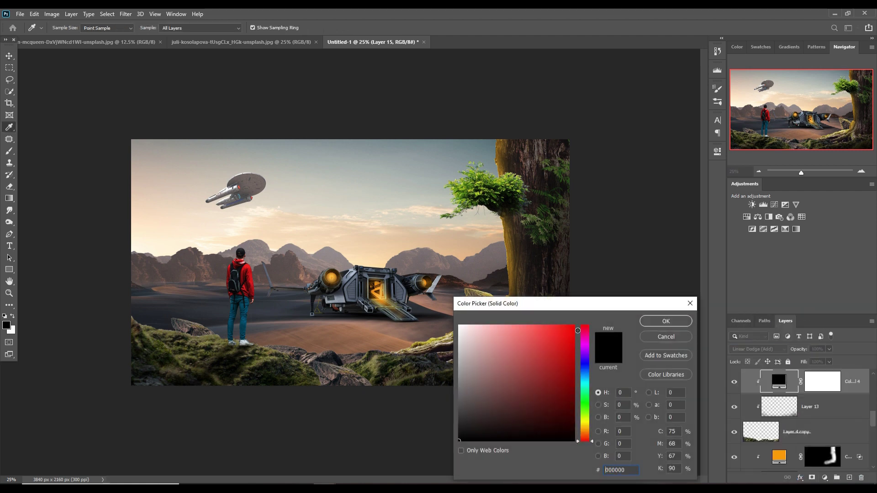
pyautogui.click(574, 326)
pyautogui.click(587, 429)
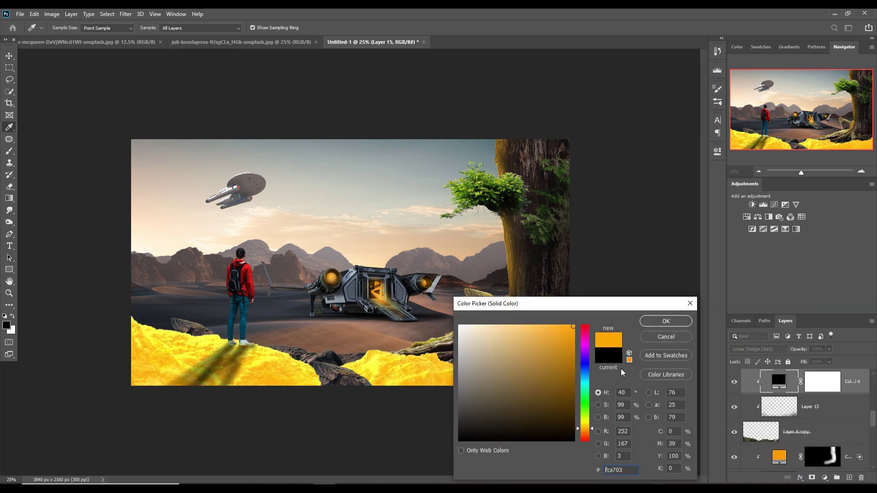
pyautogui.moveTo(588, 427); pyautogui.dragTo(589, 427)
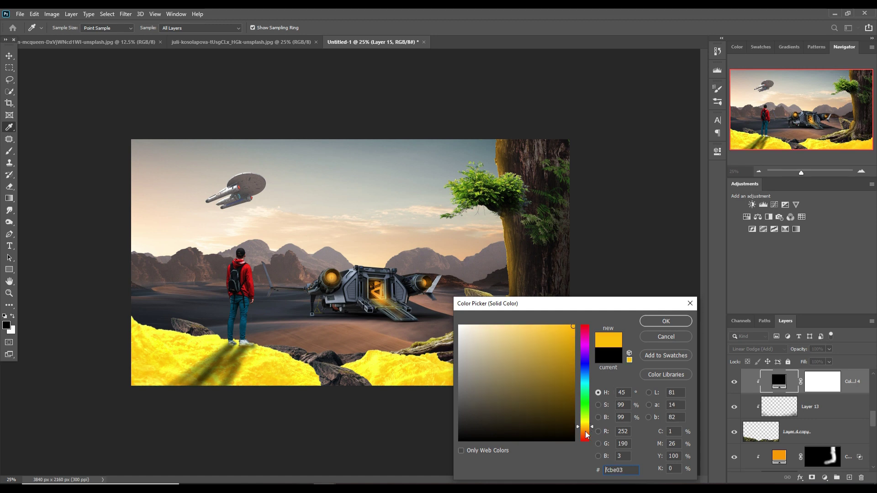
pyautogui.click(666, 322)
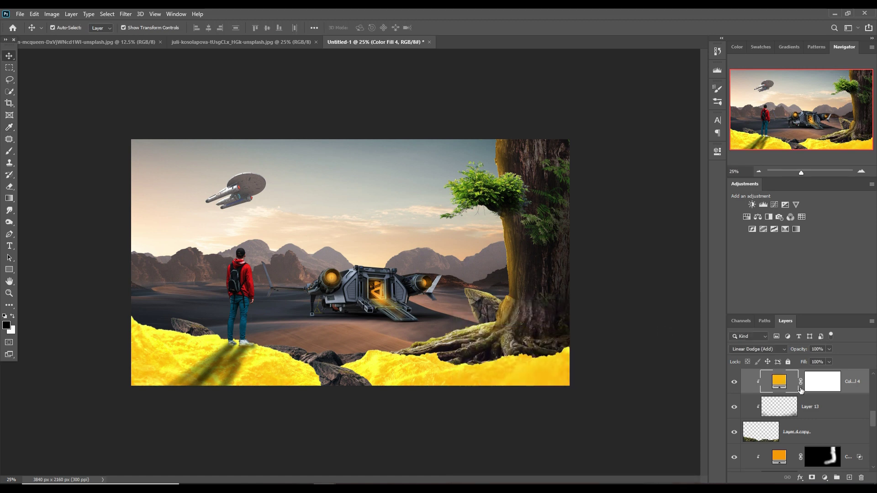
pyautogui.doubleClick(855, 383)
pyautogui.moveTo(626, 437); pyautogui.dragTo(640, 438)
pyautogui.click(822, 276)
pyautogui.doubleClick(779, 382)
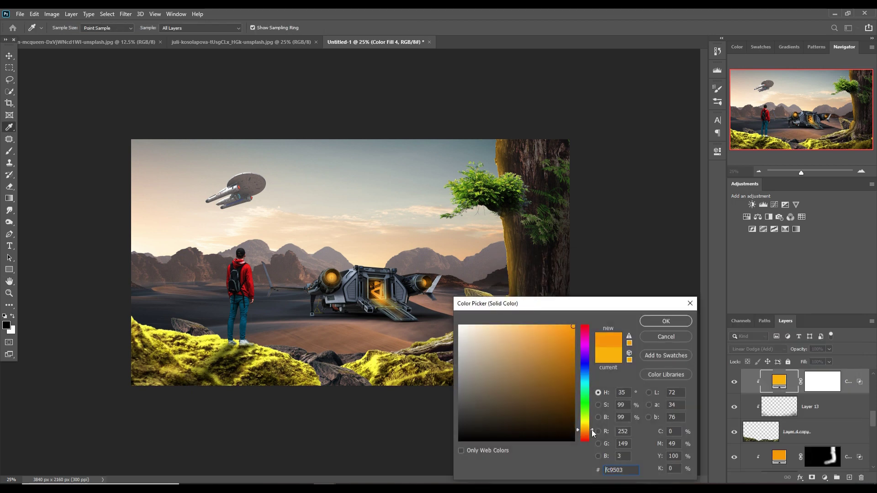
pyautogui.click(665, 320)
# Step: Invert Color Fill 4's mask and brush white glow across the mossy ground
pyautogui.click(826, 387)
pyautogui.hotkey('ctrl', 'i')
pyautogui.press('b')
pyautogui.press('x')
pyautogui.moveTo(142, 339); pyautogui.dragTo(447, 352)
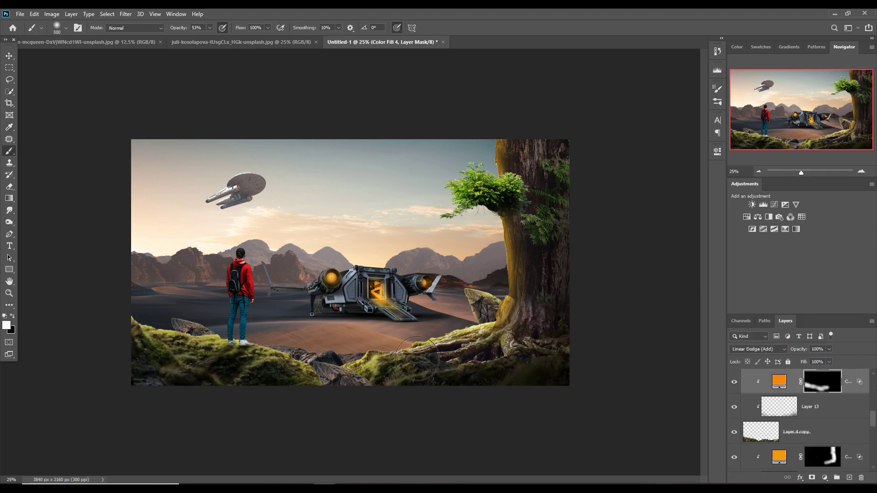
pyautogui.press('v')
pyautogui.scroll(-5, 800, 425)
# Step: Add an orange Solid Color fill clipped to the figure, limited by Blend If to brighter areas
pyautogui.click(821, 434)
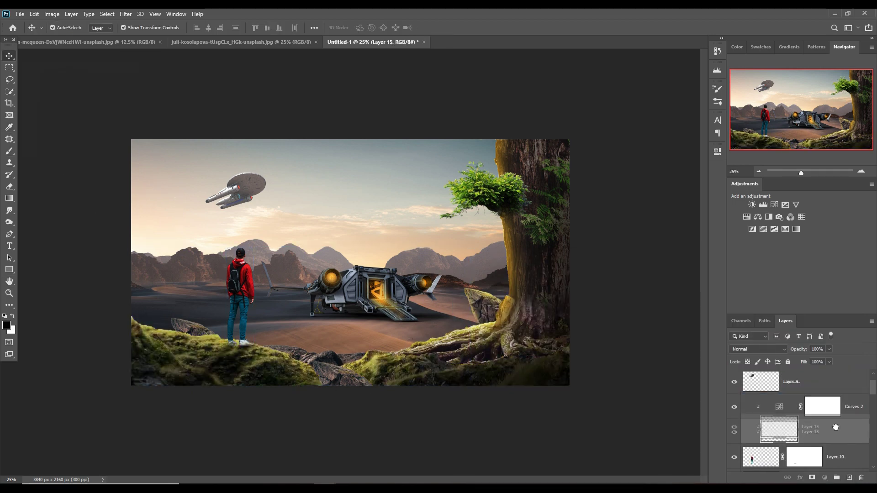
pyautogui.hotkey('ctrl', 'shift', 'alt', 'n')
pyautogui.click(825, 477)
pyautogui.click(818, 318)
pyautogui.click(668, 320)
pyautogui.rightClick(817, 406)
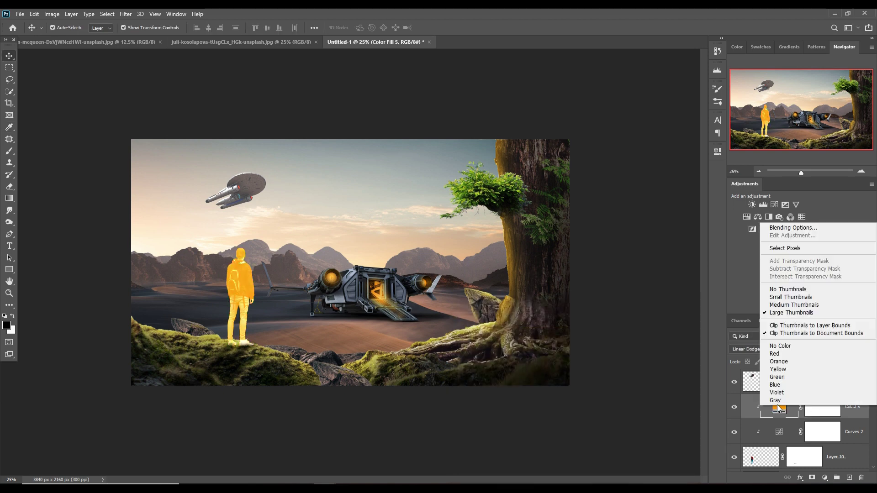
pyautogui.click(776, 228)
pyautogui.moveTo(624, 438); pyautogui.dragTo(629, 439)
pyautogui.press('Return')
# Step: Invert the fill's mask and brush orange rim light onto the standing figure in white
pyautogui.hotkey('ctrl', 'i')
pyautogui.press('b')
pyautogui.press('x')
pyautogui.hotkey('ctrl', '+')
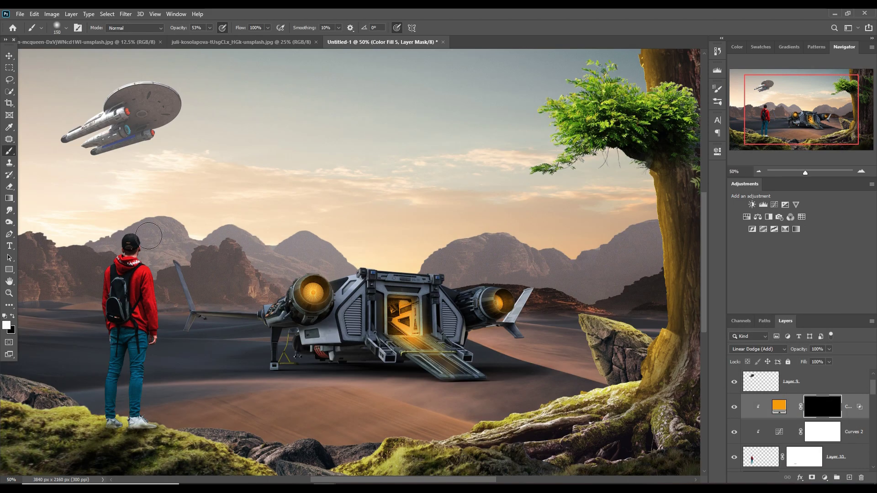
pyautogui.moveTo(146, 227); pyautogui.dragTo(155, 324)
# Step: Paint orange glow along the landed ship's edges and left wing on Color Fill 1's mask
pyautogui.keyDown('ctrl'); pyautogui.click(388, 274); pyautogui.keyUp('ctrl')
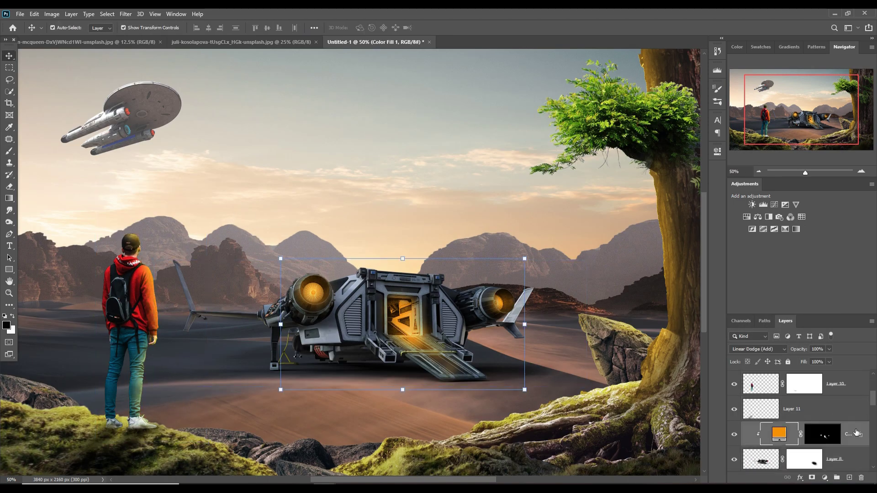
pyautogui.press('[')
pyautogui.press('[')
pyautogui.press('[')
pyautogui.moveTo(438, 276); pyautogui.dragTo(532, 292)
pyautogui.moveTo(382, 271); pyautogui.dragTo(322, 277)
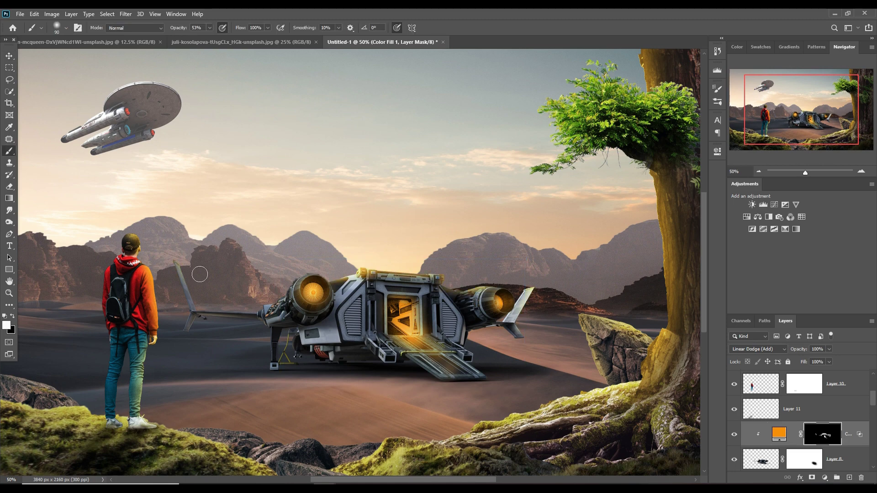
pyautogui.moveTo(176, 265)
pyautogui.mouseDown()
pyautogui.moveTo(268, 315)
pyautogui.moveTo(301, 281)
pyautogui.mouseUp()
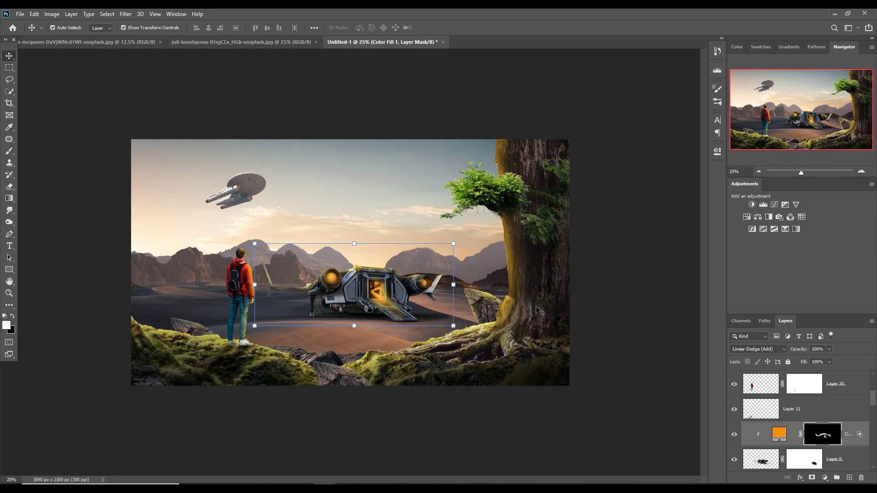
pyautogui.hotkey('ctrl', '-')
pyautogui.press('v')
pyautogui.keyDown('ctrl'); pyautogui.click(292, 355); pyautogui.keyUp('ctrl')
# Step: Add a clipped Linear Dodge orange Color Fill to the foreground rock and brush its glow in
pyautogui.click(824, 478)
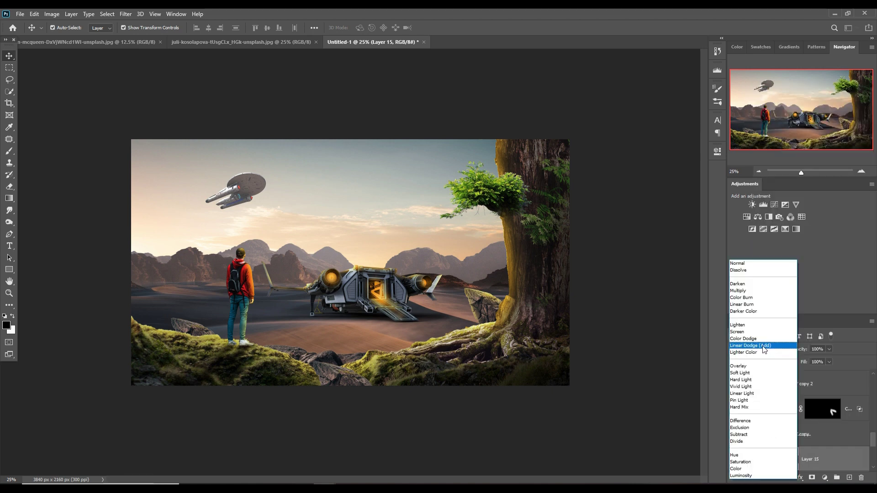
pyautogui.click(749, 262)
pyautogui.moveTo(581, 470); pyautogui.dragTo(581, 459)
pyautogui.press('Return')
pyautogui.hotkey('alt', 'shift', 'w')
pyautogui.rightClick(788, 281)
pyautogui.click(788, 279)
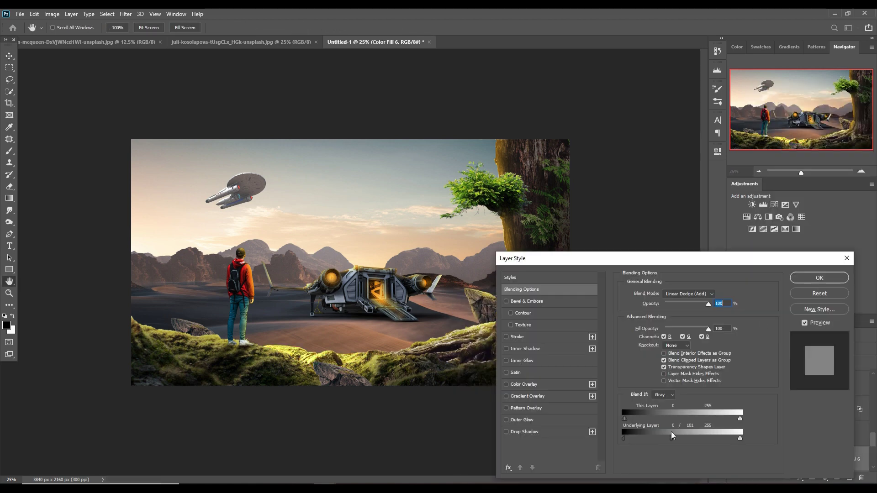
pyautogui.press('Return')
pyautogui.click(822, 459)
pyautogui.hotkey('ctrl', 'i')
pyautogui.press('b')
pyautogui.moveTo(274, 347); pyautogui.dragTo(358, 354)
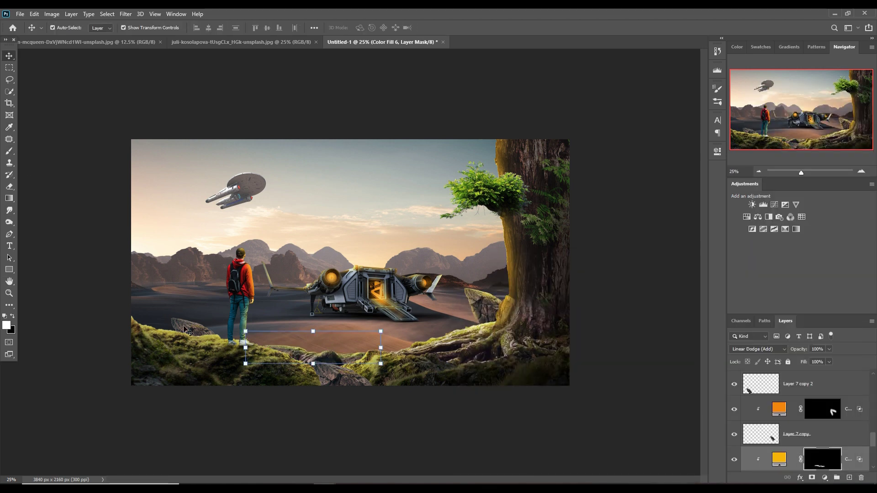
# Step: Give the second rock a clipped orange glow fill, masked and painted along its edge
pyautogui.click(804, 383)
pyautogui.click(825, 478)
pyautogui.click(749, 316)
pyautogui.press('Return')
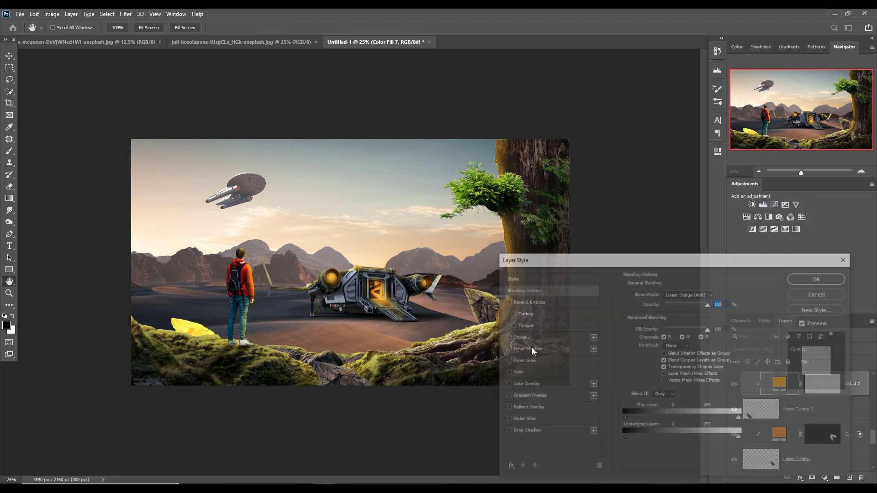
pyautogui.press('Return')
pyautogui.click(822, 383)
pyautogui.hotkey('ctrl', 'i')
pyautogui.press('b')
pyautogui.moveTo(179, 317); pyautogui.dragTo(222, 333)
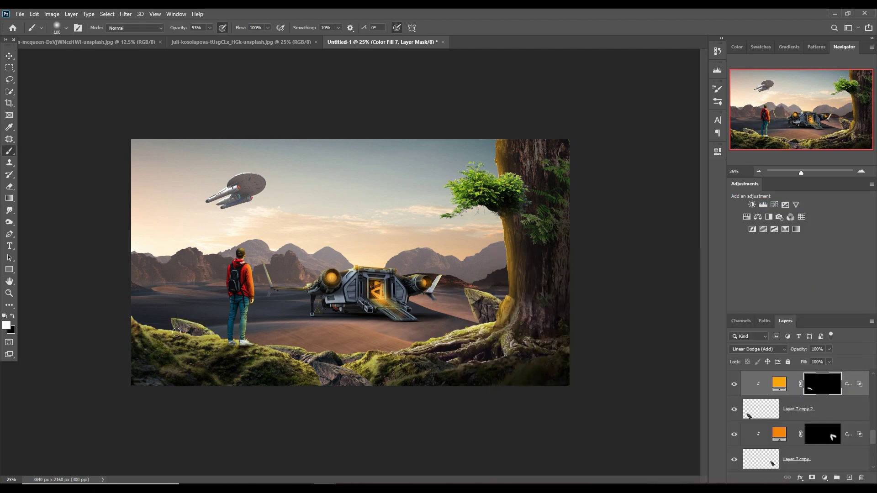
pyautogui.press('v')
# Step: Paint a soft dark shadow under the landed ship on a new layer moved beneath it
pyautogui.scroll(2, 801, 408)
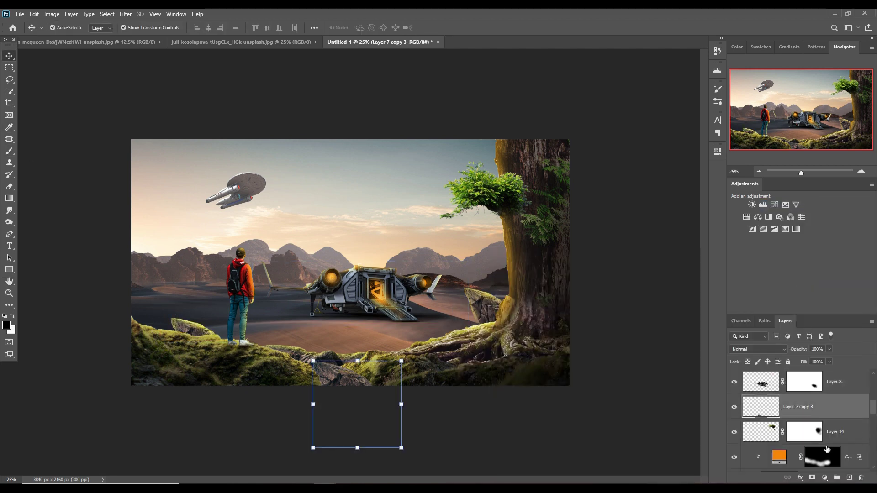
pyautogui.click(804, 432)
pyautogui.hotkey('ctrl', 'shift', 'alt', 'n')
pyautogui.press('b')
pyautogui.press('[')
pyautogui.press('[')
pyautogui.press('[')
pyautogui.moveTo(347, 331)
pyautogui.mouseDown()
pyautogui.moveTo(393, 329)
pyautogui.moveTo(274, 329)
pyautogui.mouseUp()
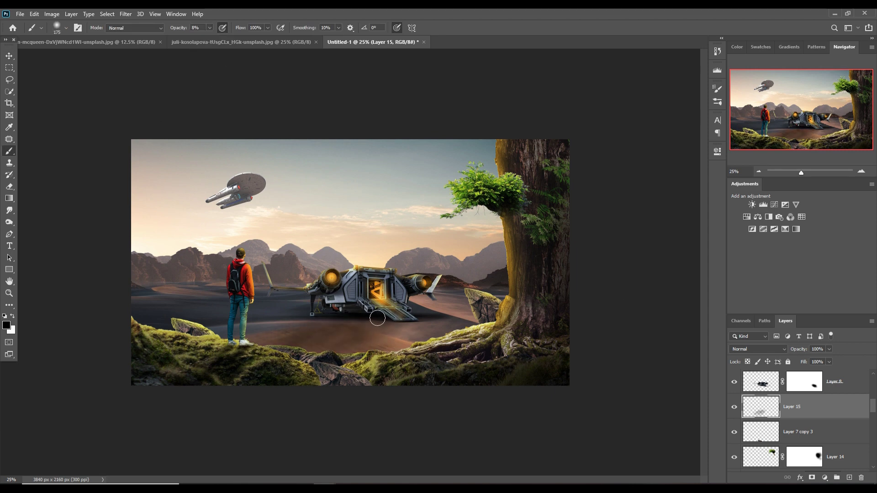
pyautogui.press('v')
pyautogui.hotkey('ctrl', '[')
pyautogui.hotkey('ctrl', '[')
pyautogui.hotkey('ctrl', '[')
pyautogui.hotkey('ctrl', '[')
pyautogui.hotkey('ctrl', '[')
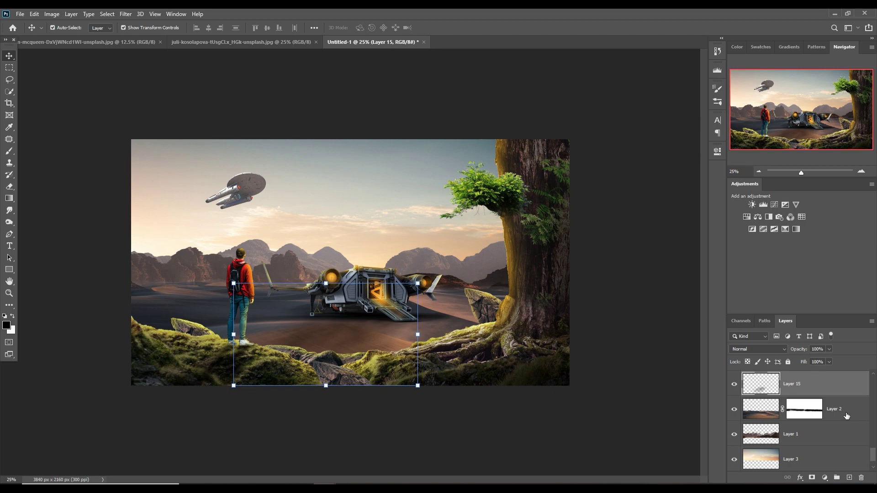
pyautogui.hotkey('ctrl', 'shift', ']')
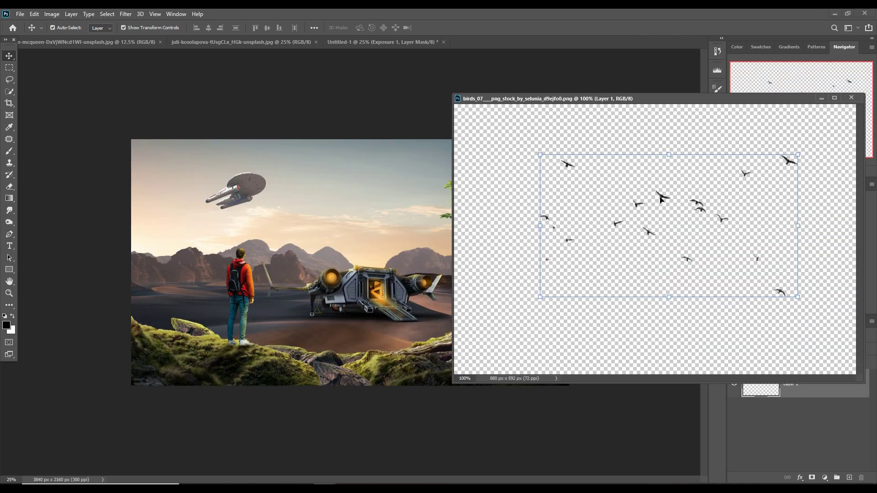
# Step: Place the flock of birds in the sky and scale the vanguard spaceship beside the tree
pyautogui.moveTo(685, 219); pyautogui.dragTo(462, 238)
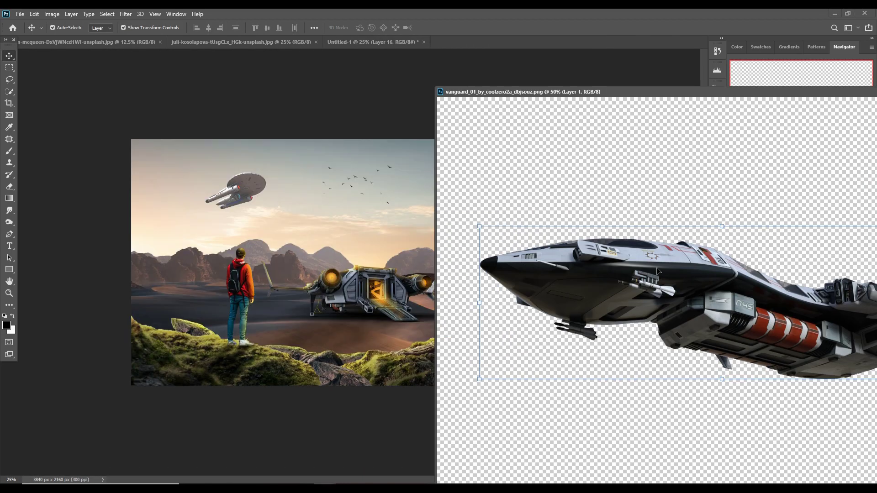
pyautogui.hotkey('ctrl', 't')
pyautogui.moveTo(658, 271)
pyautogui.mouseDown()
pyautogui.moveTo(421, 228)
pyautogui.moveTo(468, 245)
pyautogui.mouseUp()
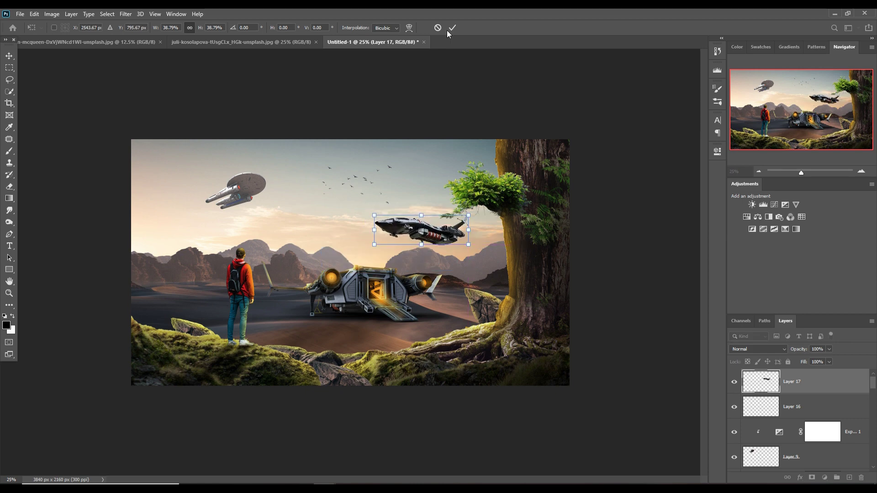
pyautogui.click(452, 28)
pyautogui.moveTo(792, 382); pyautogui.dragTo(793, 457)
pyautogui.hotkey('ctrl', 't')
pyautogui.moveTo(421, 230)
pyautogui.mouseDown()
pyautogui.moveTo(493, 172)
pyautogui.moveTo(433, 217)
pyautogui.mouseUp()
pyautogui.click(452, 27)
pyautogui.click(849, 478)
# Step: Add a clipped Linear Dodge gold Color Fill over the spaceship, limited by Blend If to highlights
pyautogui.rightClick(813, 408)
pyautogui.click(783, 205)
pyautogui.hotkey('alt', 'shift', 'w')
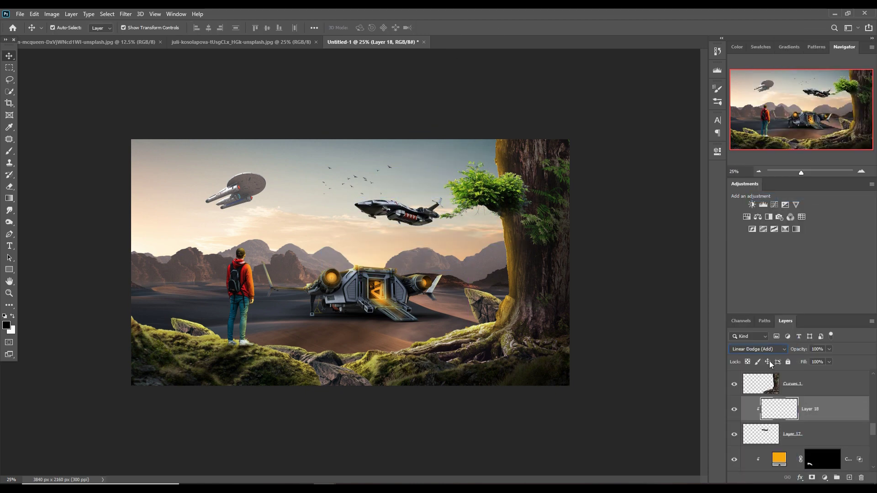
pyautogui.click(825, 477)
pyautogui.click(836, 297)
pyautogui.click(666, 319)
pyautogui.rightClick(804, 409)
pyautogui.click(777, 221)
pyautogui.moveTo(624, 439); pyautogui.dragTo(639, 439)
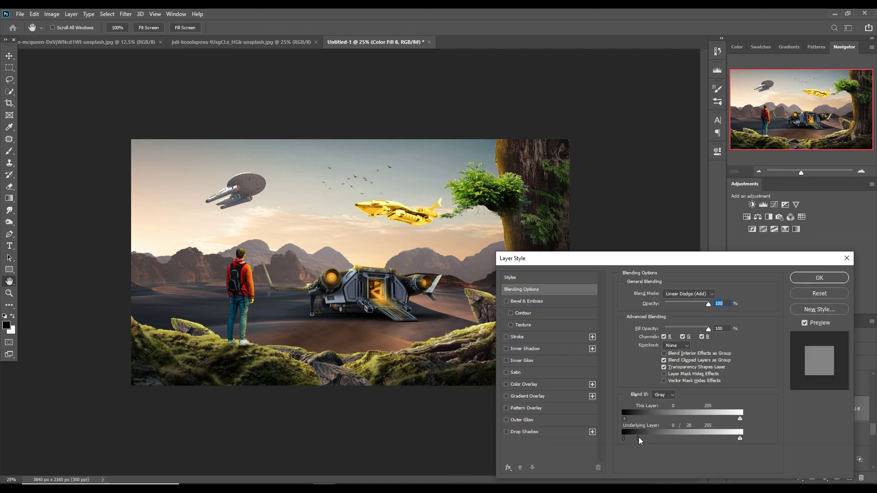
pyautogui.press('Return')
# Step: Invert the gold fill's mask and brush glow along the spaceship's edges
pyautogui.hotkey('ctrl', 'i')
pyautogui.press('b')
pyautogui.press('x')
pyautogui.moveTo(349, 199)
pyautogui.mouseDown()
pyautogui.moveTo(446, 202)
pyautogui.moveTo(361, 204)
pyautogui.mouseUp()
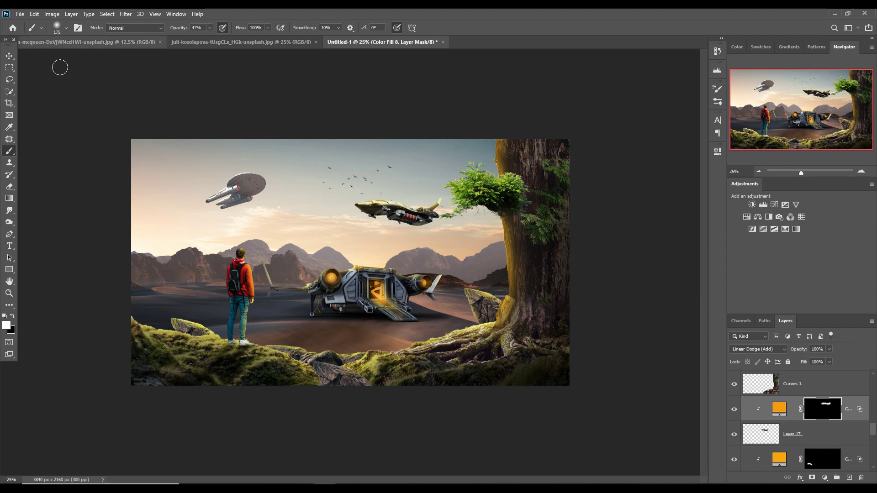
pyautogui.click(9, 56)
# Step: Clip an Exposure adjustment to Layer 17 at exposure +0.22, offset +0.0292, gamma 1.15
pyautogui.click(771, 440)
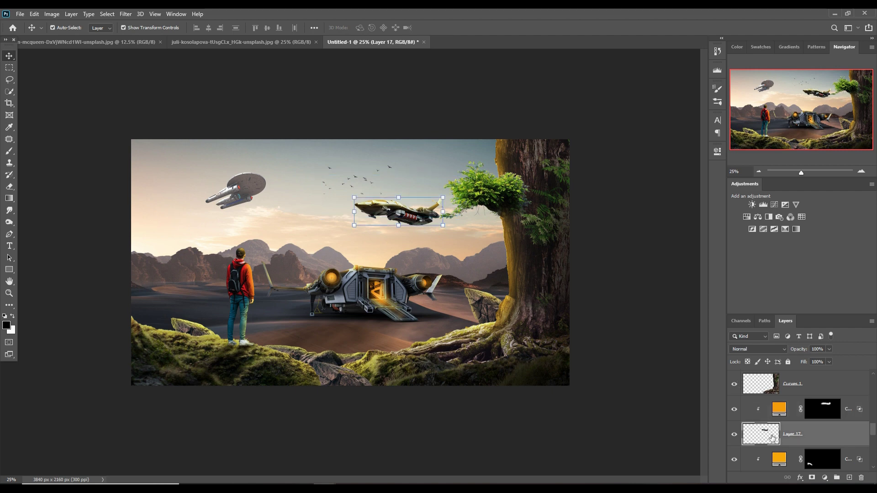
pyautogui.click(825, 477)
pyautogui.click(822, 369)
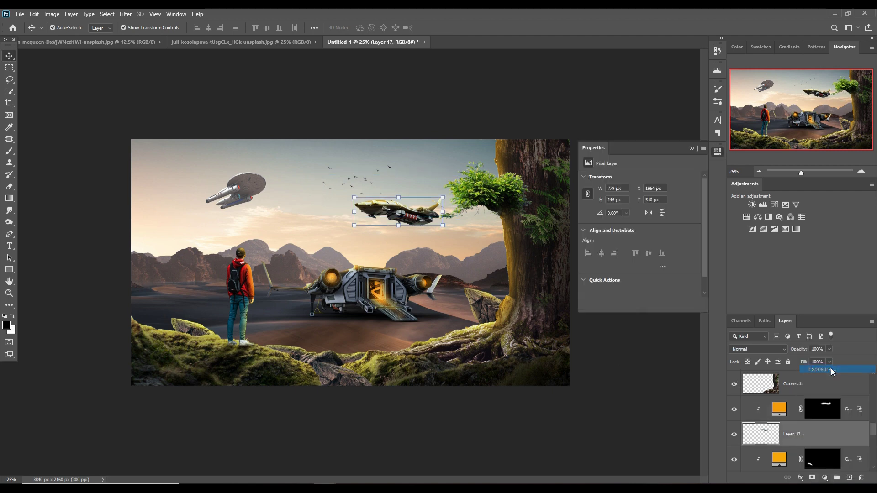
pyautogui.moveTo(641, 218)
pyautogui.mouseDown()
pyautogui.moveTo(652, 202)
pyautogui.moveTo(630, 202)
pyautogui.moveTo(642, 203)
pyautogui.mouseUp()
pyautogui.click(641, 199)
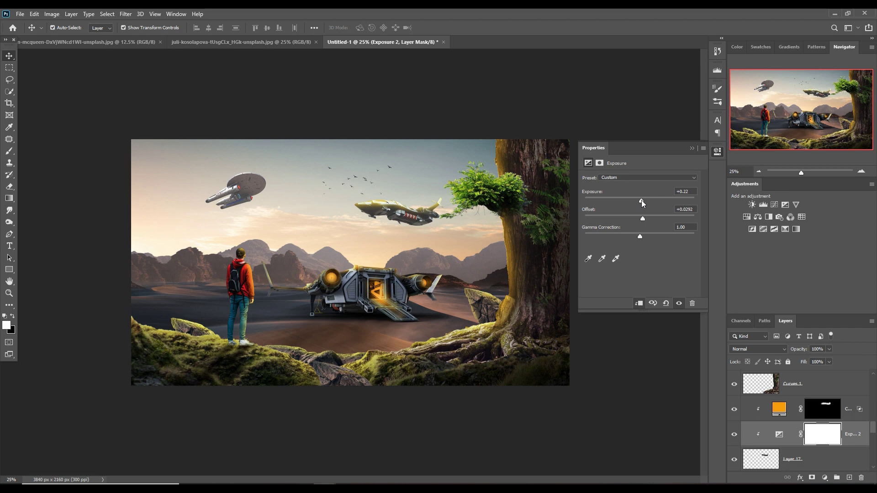
pyautogui.moveTo(641, 235); pyautogui.dragTo(635, 237)
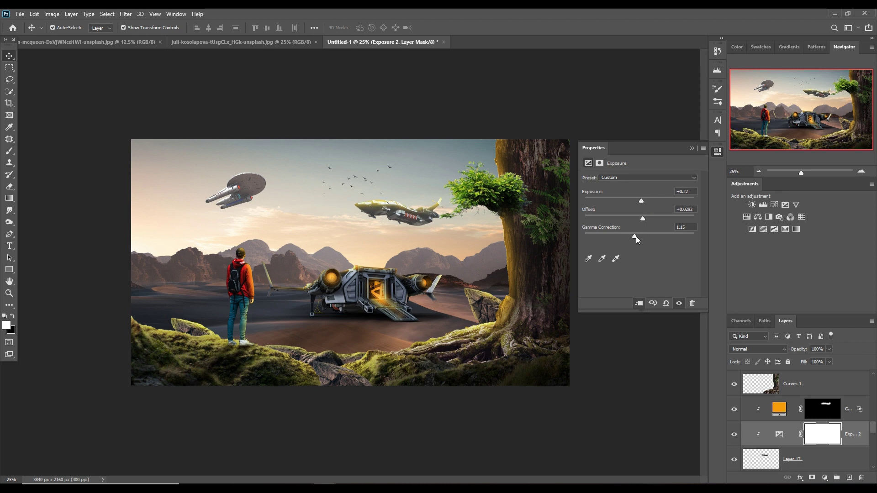
pyautogui.click(691, 148)
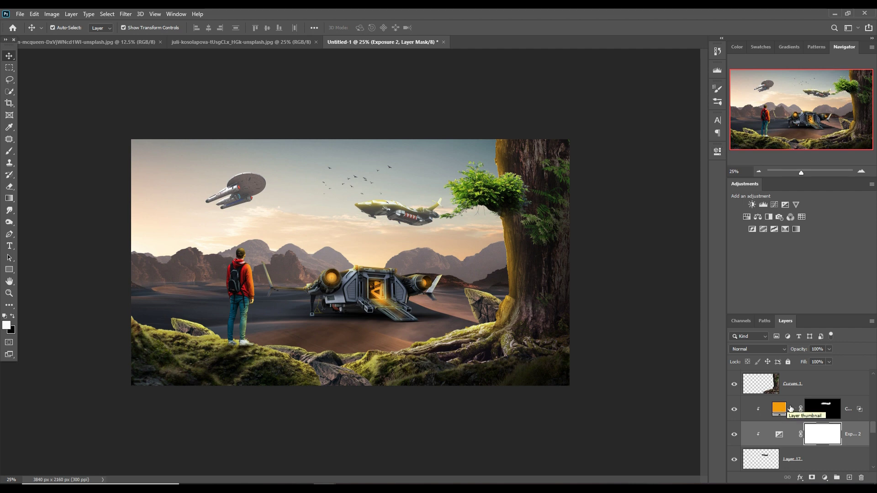
# Step: Select the spaceship's gold glow fill mask and set up a smaller black brush
pyautogui.click(835, 412)
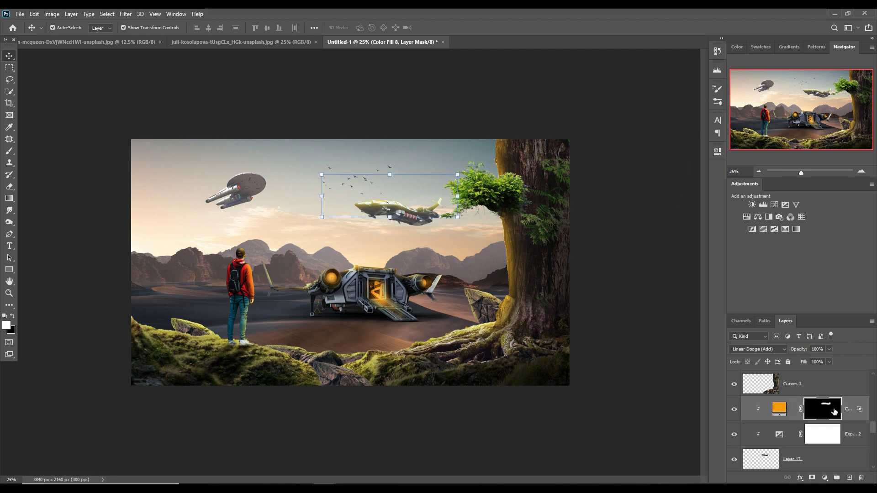
pyautogui.click(9, 151)
pyautogui.click(12, 316)
pyautogui.press('[')
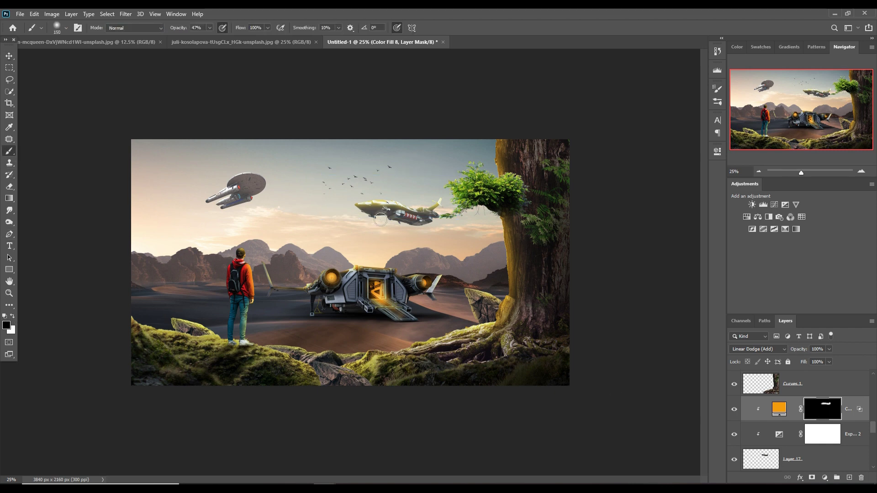
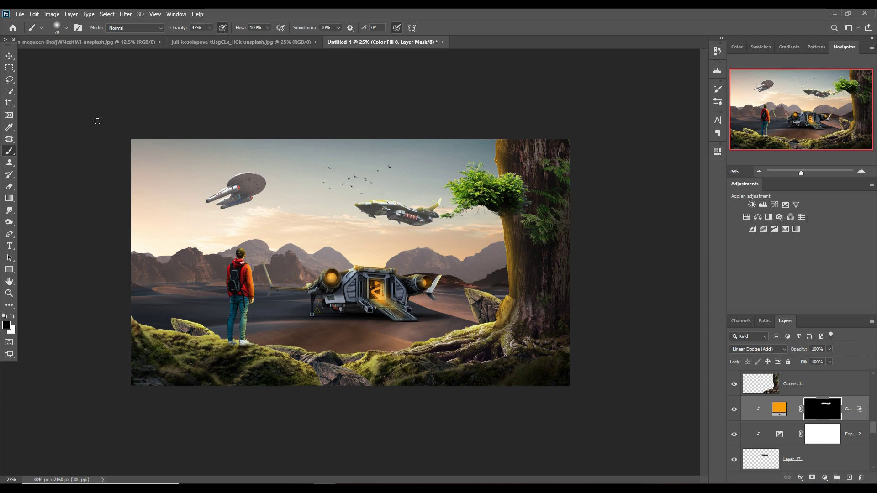
# Step: With the Move tool active, select Layer 16 and bring up the vine PNG document
pyautogui.press('v')
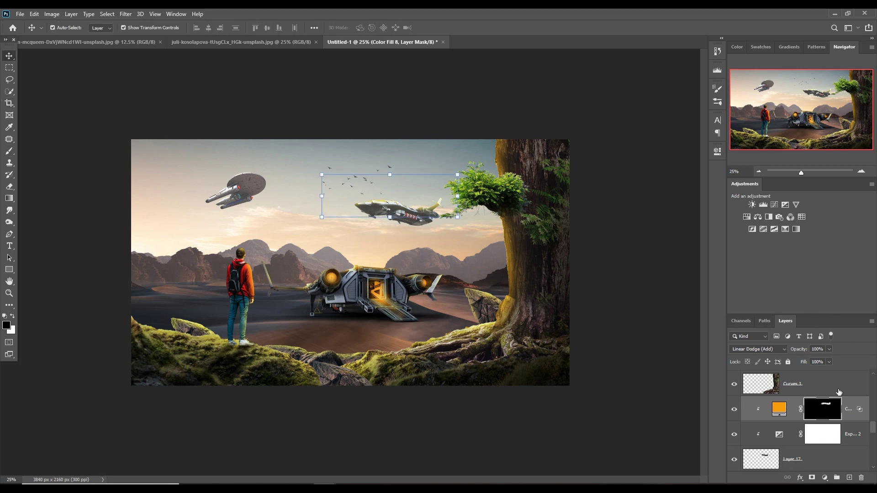
pyautogui.scroll(3, 831, 388)
pyautogui.scroll(2, 827, 384)
pyautogui.click(817, 377)
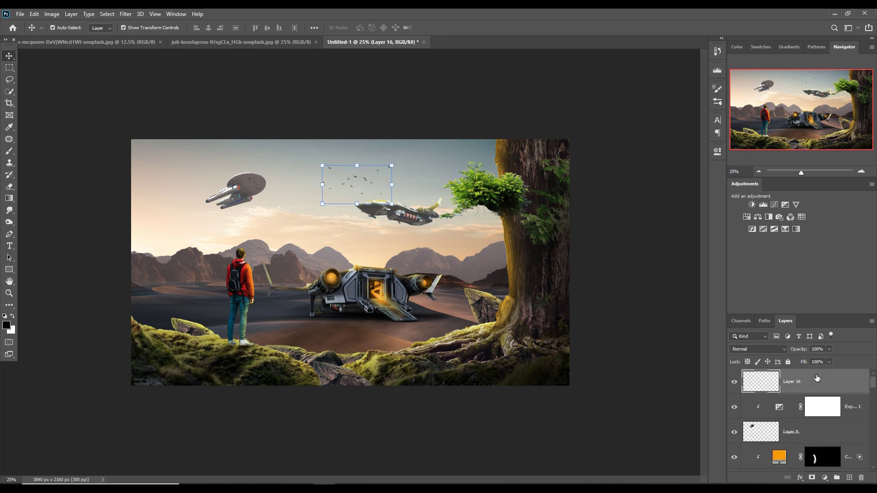
pyautogui.click(515, 479)
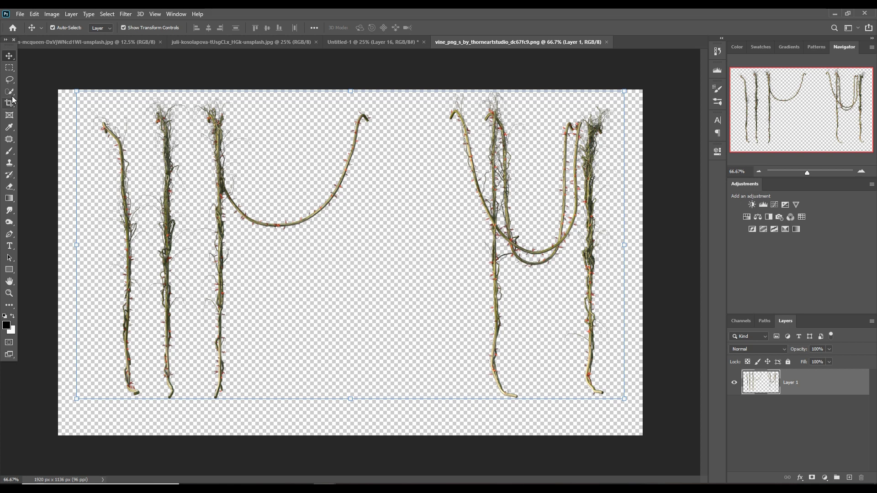
# Step: Lasso the right-hand vines and drag them into the Untitled-1 composite
pyautogui.click(9, 80)
pyautogui.moveTo(426, 90); pyautogui.dragTo(424, 78)
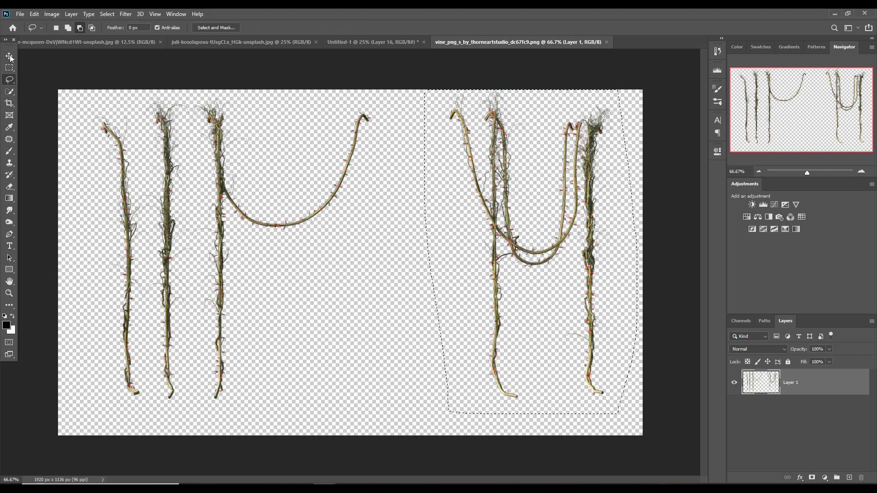
pyautogui.press('v')
pyautogui.moveTo(498, 42); pyautogui.dragTo(506, 83)
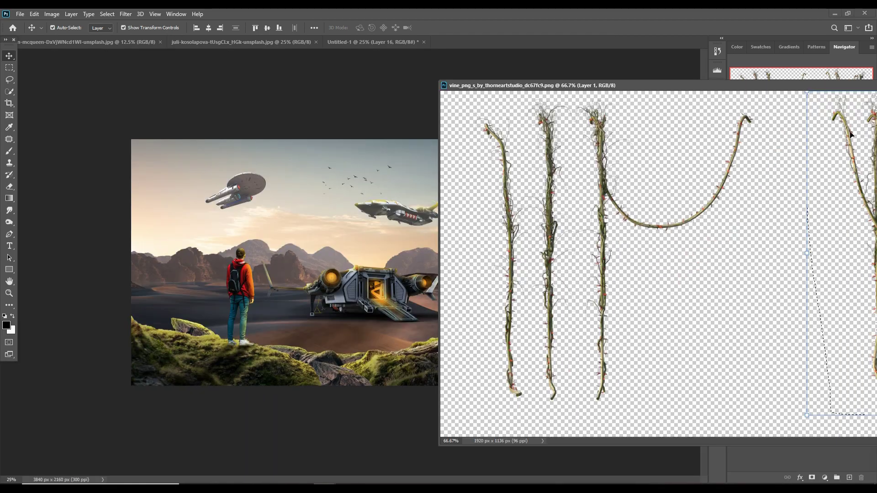
pyautogui.moveTo(649, 224); pyautogui.dragTo(416, 156)
pyautogui.moveTo(640, 85); pyautogui.dragTo(269, 354)
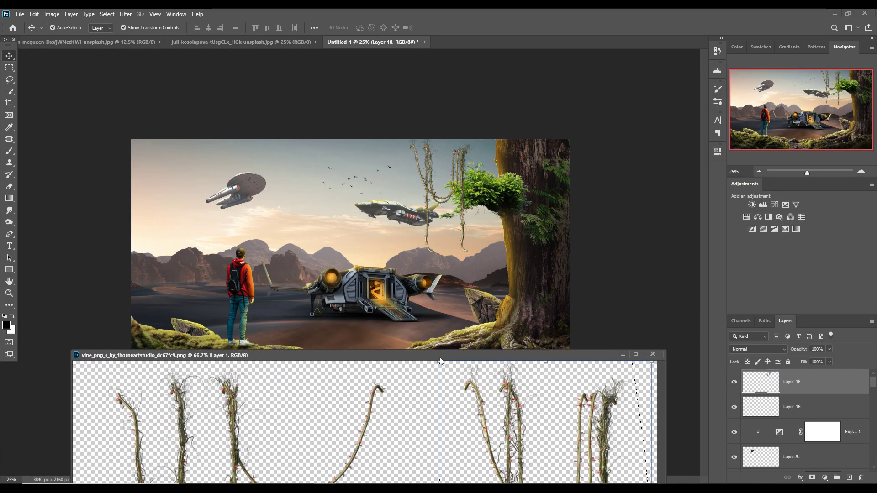
pyautogui.click(506, 200)
# Step: Scale the vines to 121.93% beside the big tree and move Layer 18 lower in the stack
pyautogui.moveTo(479, 142); pyautogui.dragTo(494, 117)
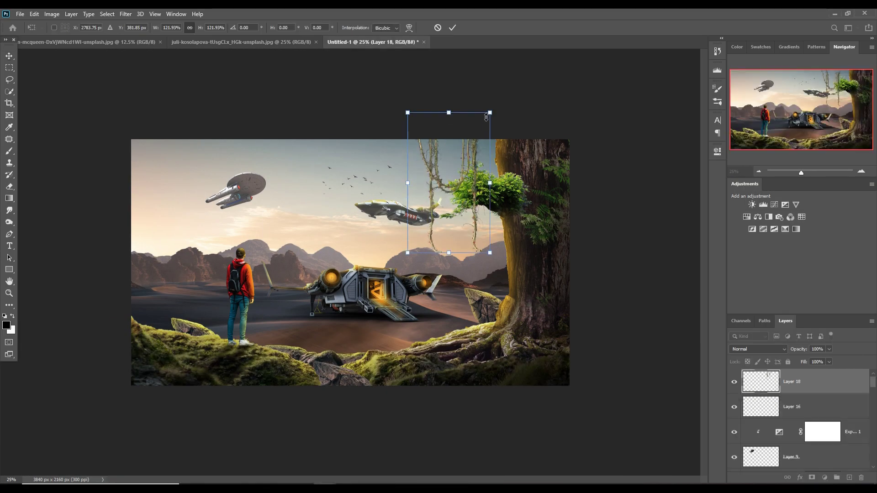
pyautogui.moveTo(446, 179)
pyautogui.mouseDown()
pyautogui.moveTo(478, 189)
pyautogui.moveTo(469, 190)
pyautogui.mouseUp()
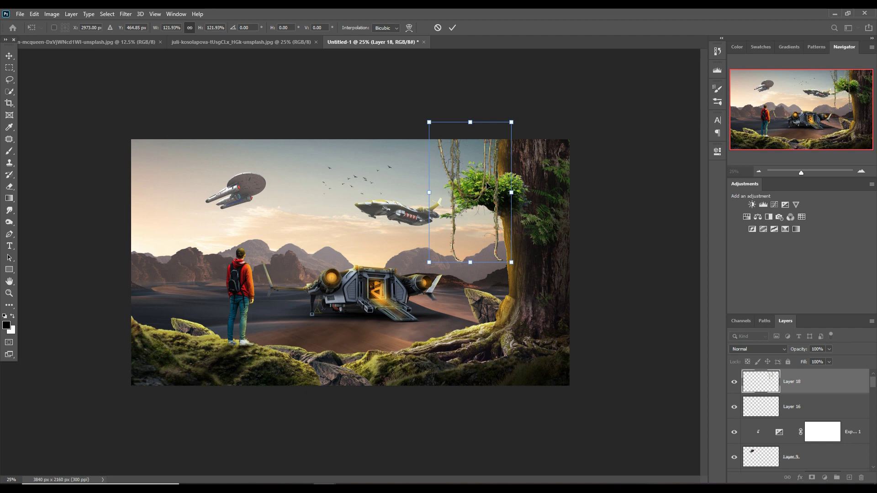
pyautogui.click(452, 27)
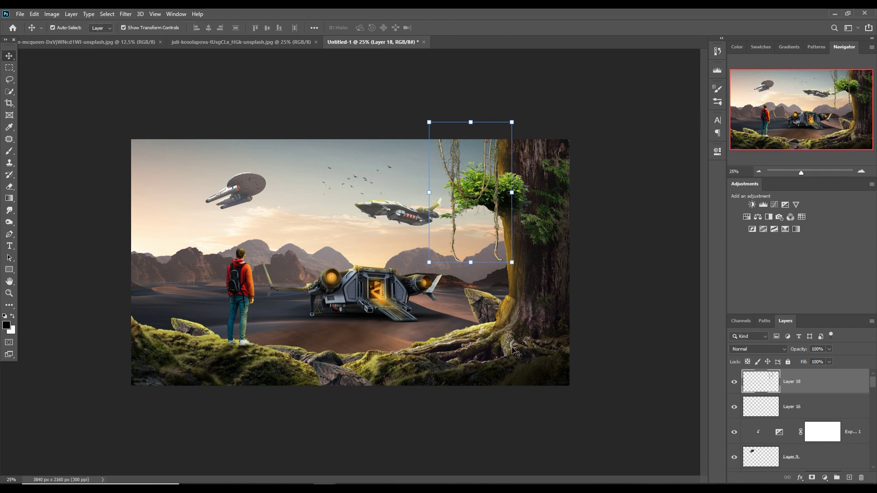
pyautogui.moveTo(826, 395)
pyautogui.mouseDown()
pyautogui.moveTo(851, 479)
pyautogui.moveTo(848, 452)
pyautogui.mouseUp()
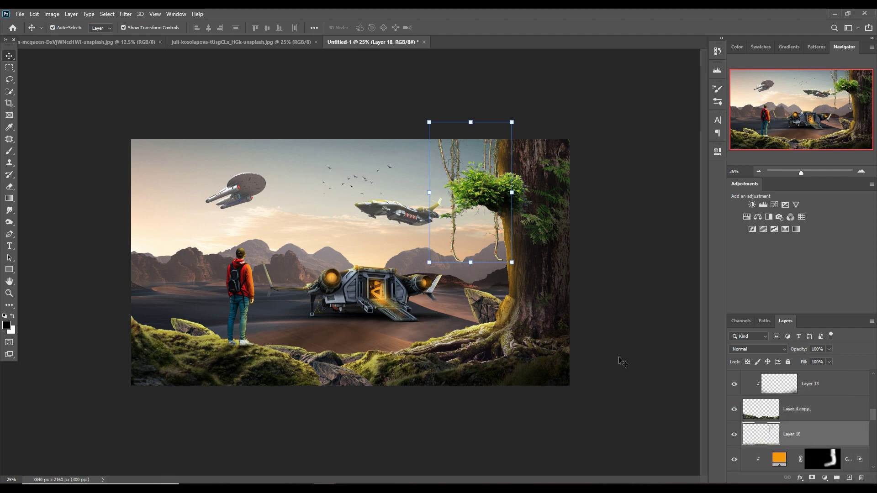
# Step: Add a Curves layer clipped to the vines, pulled down to darken them
pyautogui.click(825, 478)
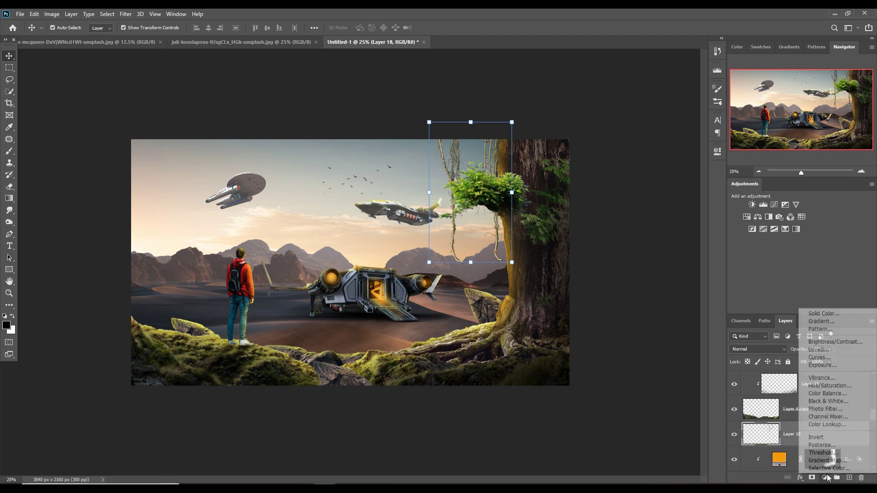
pyautogui.click(818, 357)
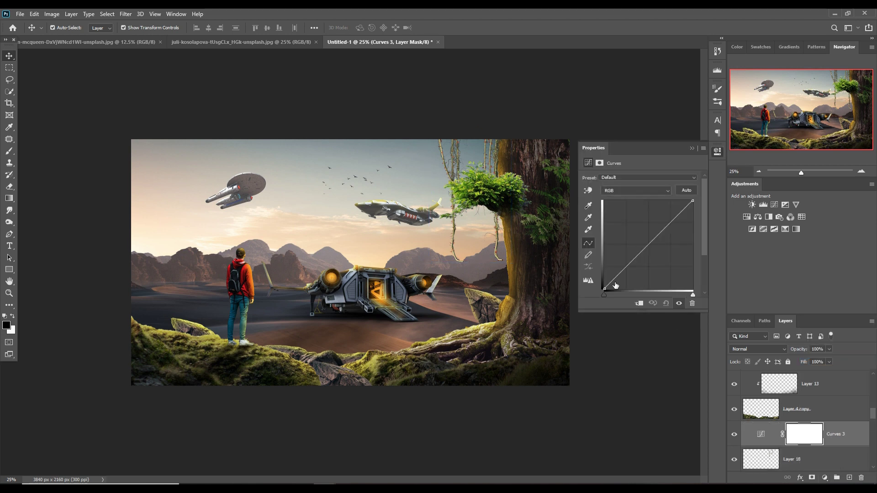
pyautogui.click(640, 303)
pyautogui.moveTo(659, 235); pyautogui.dragTo(663, 253)
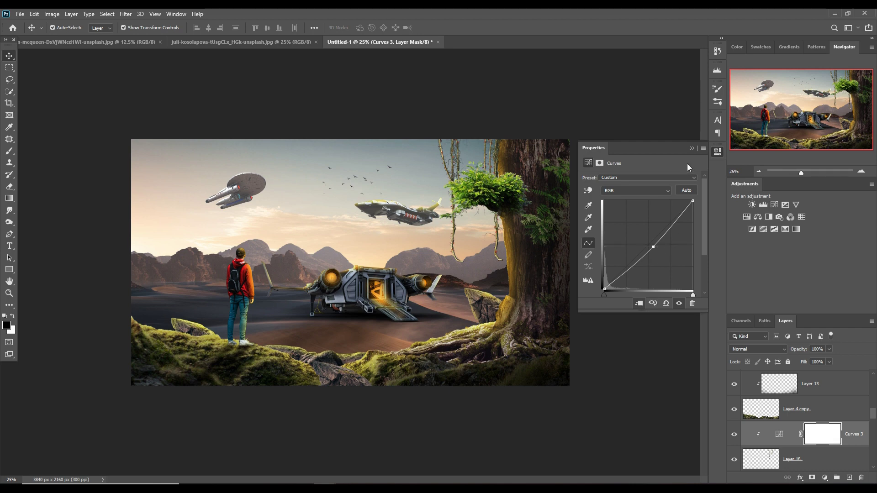
pyautogui.click(692, 149)
# Step: Add a clipped Color Balance shifting the vines' midtones toward red (+14) and yellow (−19)
pyautogui.click(818, 459)
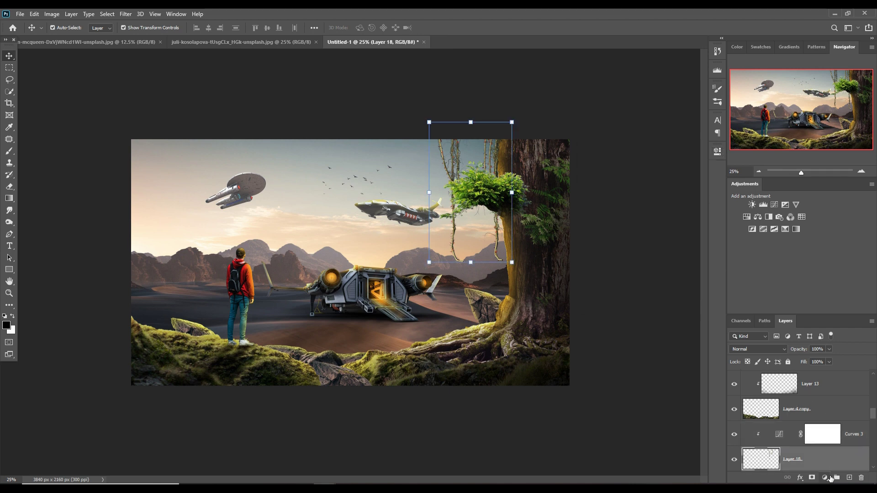
pyautogui.click(826, 477)
pyautogui.click(832, 390)
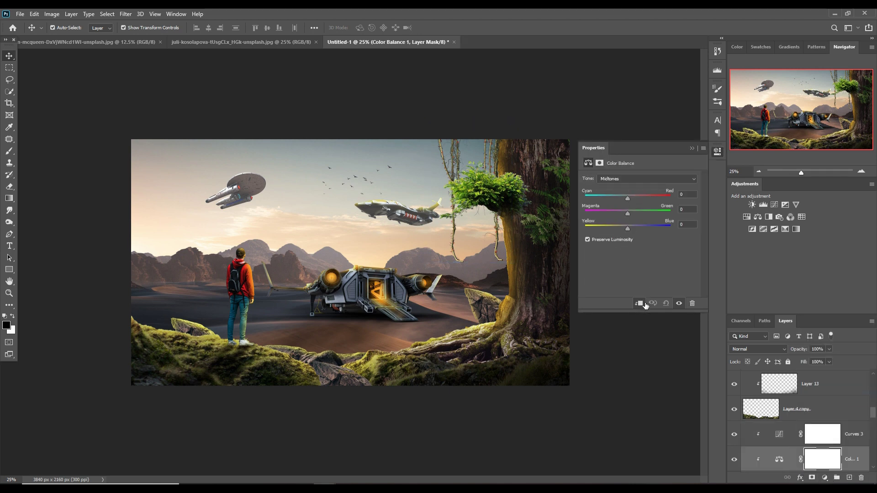
pyautogui.moveTo(628, 197); pyautogui.dragTo(633, 197)
pyautogui.moveTo(629, 228); pyautogui.dragTo(619, 229)
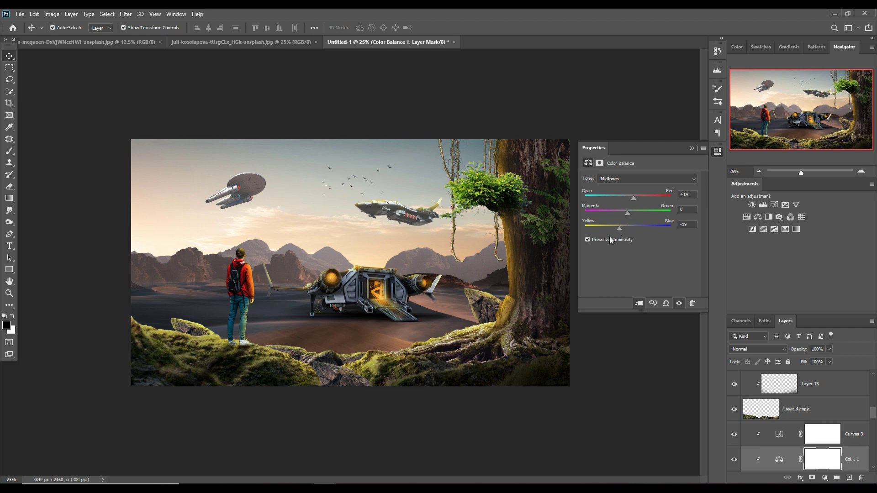
pyautogui.click(692, 148)
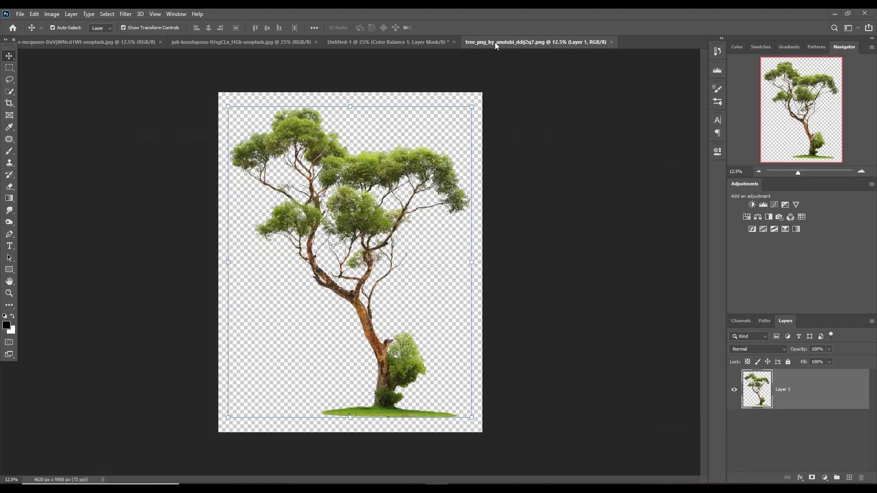
# Step: Bring the tree into the composite above Curves 3, shrunk to about 45% at the left edge
pyautogui.moveTo(497, 46); pyautogui.dragTo(487, 99)
pyautogui.moveTo(597, 171); pyautogui.dragTo(147, 157)
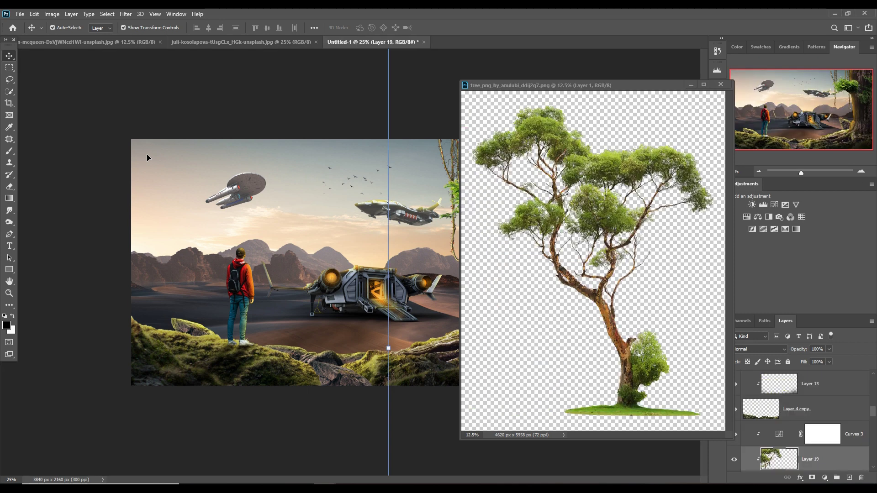
pyautogui.click(690, 86)
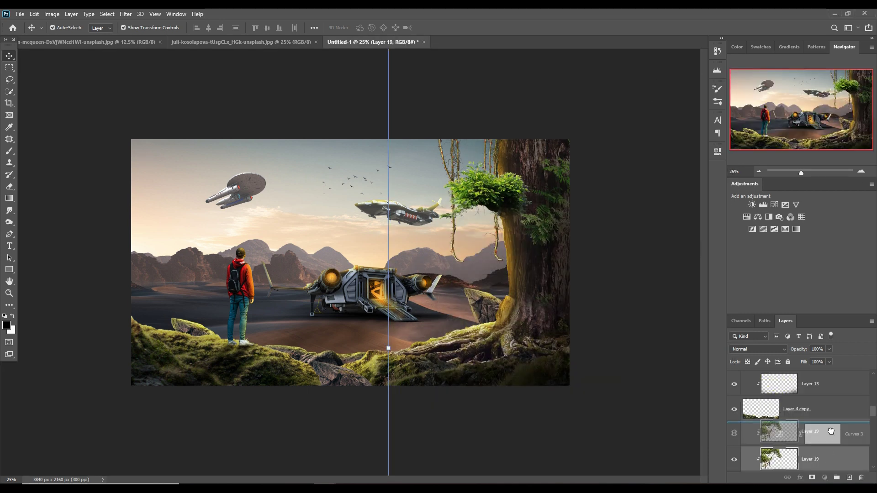
pyautogui.moveTo(824, 456); pyautogui.dragTo(834, 417)
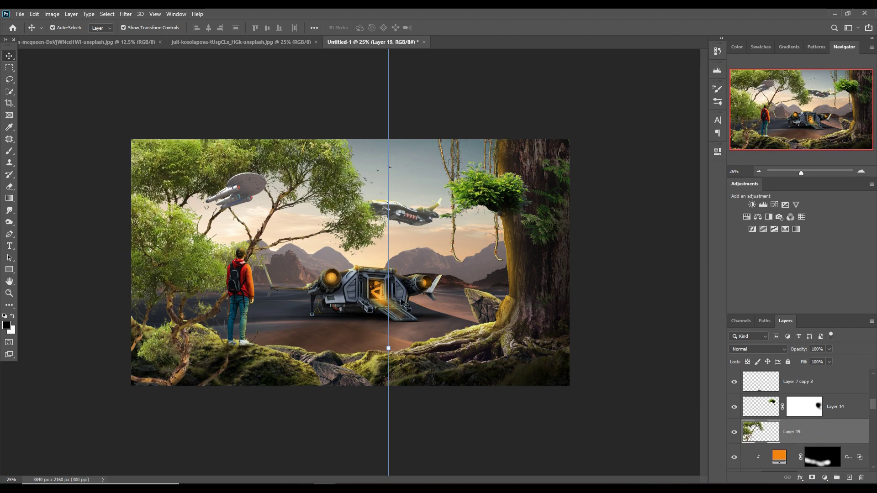
pyautogui.moveTo(196, 274)
pyautogui.mouseDown()
pyautogui.moveTo(125, 180)
pyautogui.moveTo(126, 187)
pyautogui.mouseUp()
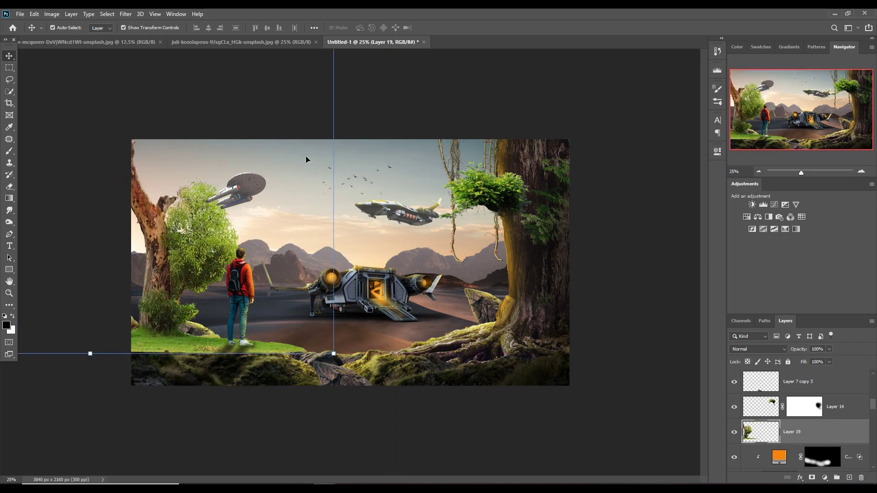
pyautogui.moveTo(334, 178)
pyautogui.mouseDown()
pyautogui.moveTo(79, 166)
pyautogui.moveTo(229, 300)
pyautogui.mouseUp()
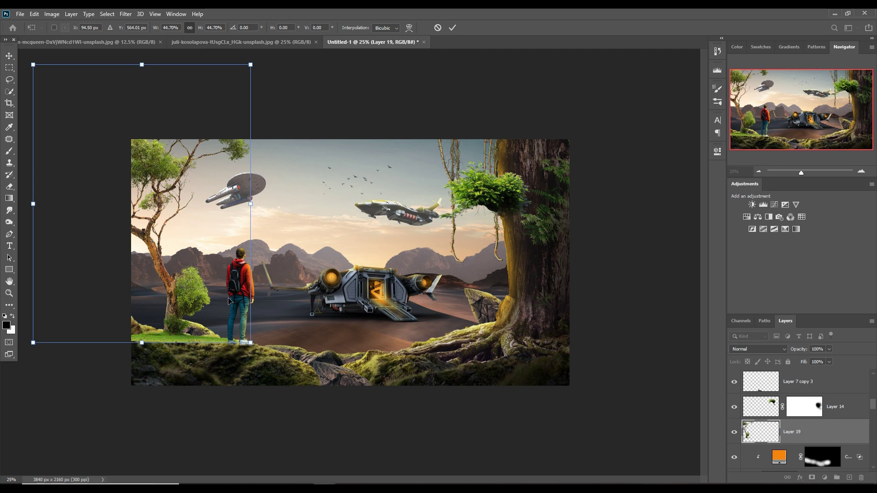
pyautogui.moveTo(170, 261)
pyautogui.mouseDown()
pyautogui.moveTo(129, 300)
pyautogui.moveTo(141, 290)
pyautogui.moveTo(153, 298)
pyautogui.mouseUp()
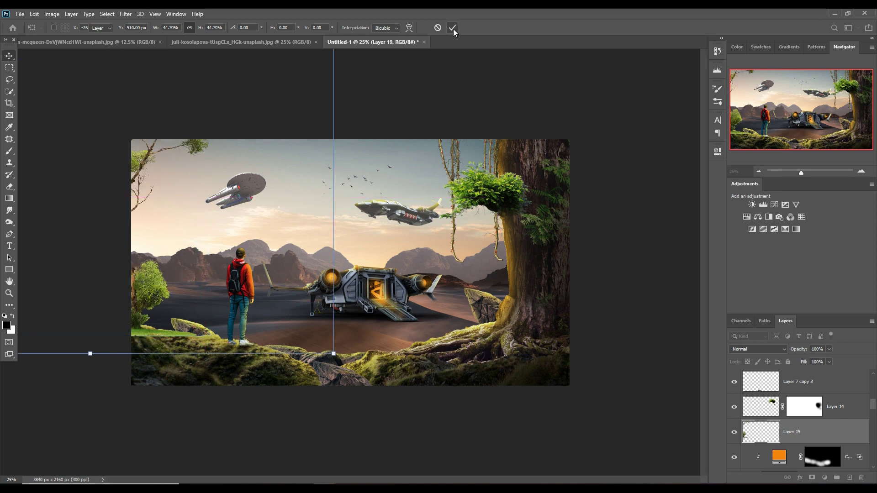
pyautogui.click(452, 28)
# Step: Mask Layer 19, painting black with a 200 px brush along the mossy grass edge
pyautogui.click(812, 477)
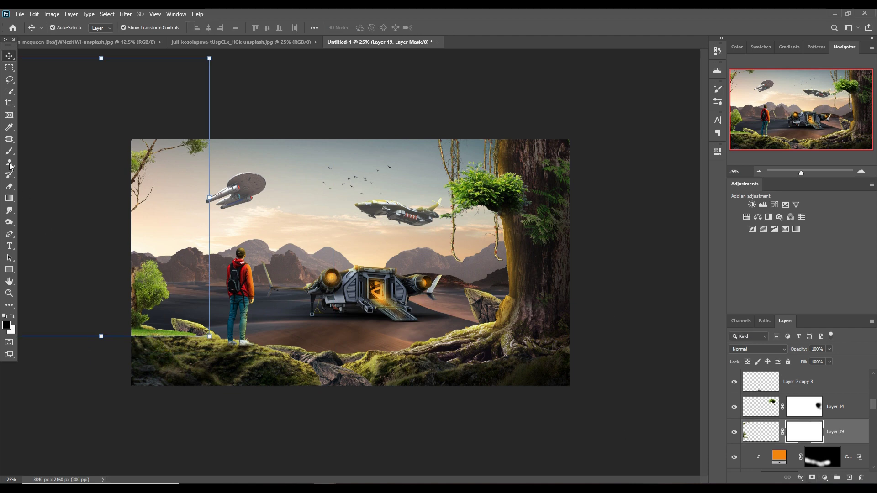
pyautogui.press('b')
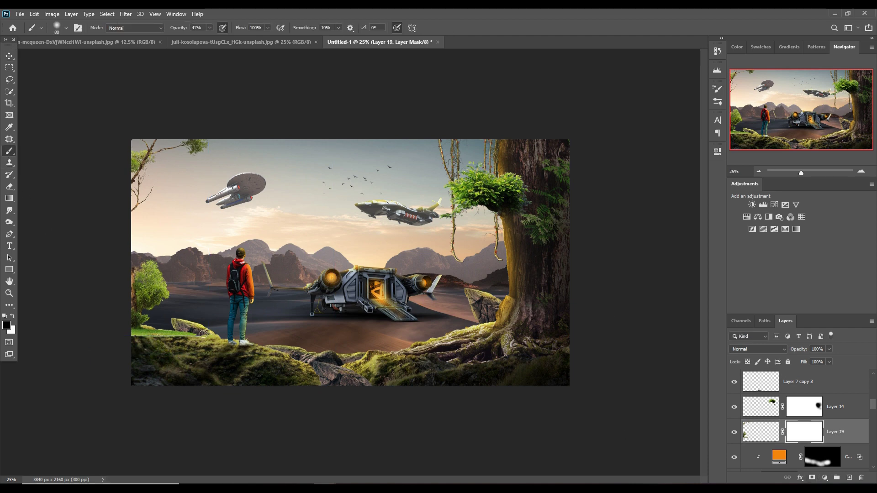
pyautogui.press(']')
pyautogui.press(']')
pyautogui.moveTo(207, 338)
pyautogui.mouseDown()
pyautogui.moveTo(149, 349)
pyautogui.moveTo(179, 363)
pyautogui.mouseUp()
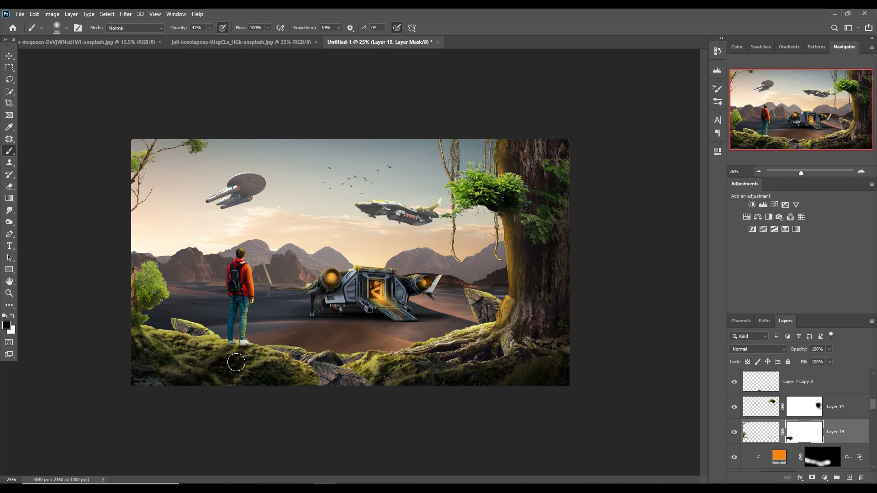
pyautogui.click(9, 55)
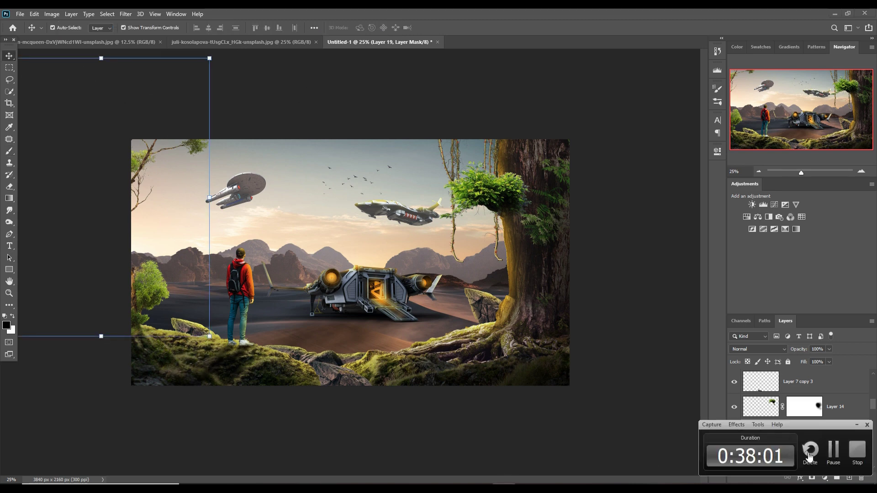
# Step: Create a new layer above Layer 16 set to Linear Dodge (Add)
pyautogui.scroll(2, 832, 437)
pyautogui.scroll(1, 837, 410)
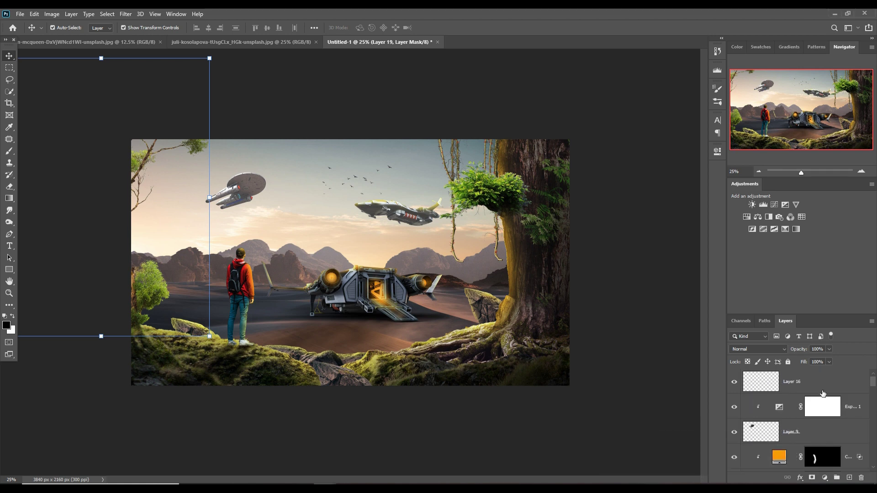
pyautogui.click(826, 382)
pyautogui.click(849, 478)
pyautogui.click(759, 349)
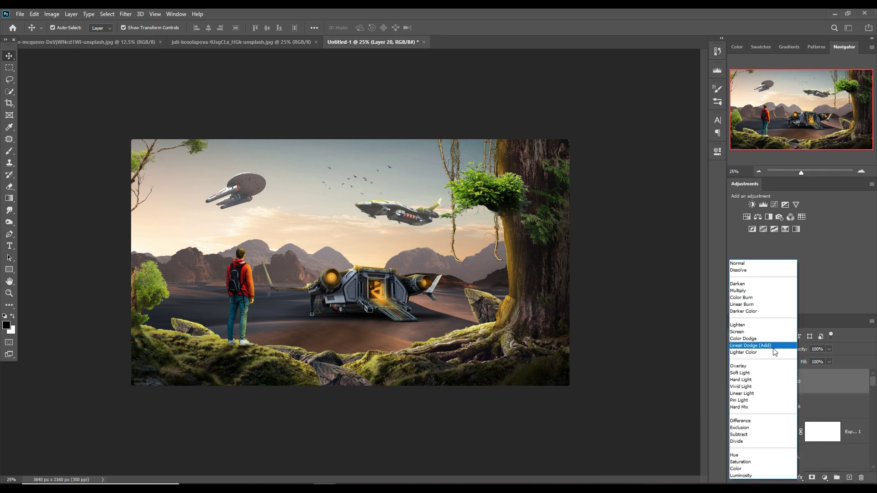
# Step: Add a Solid Color fill layer in orange #fc7802
pyautogui.click(826, 478)
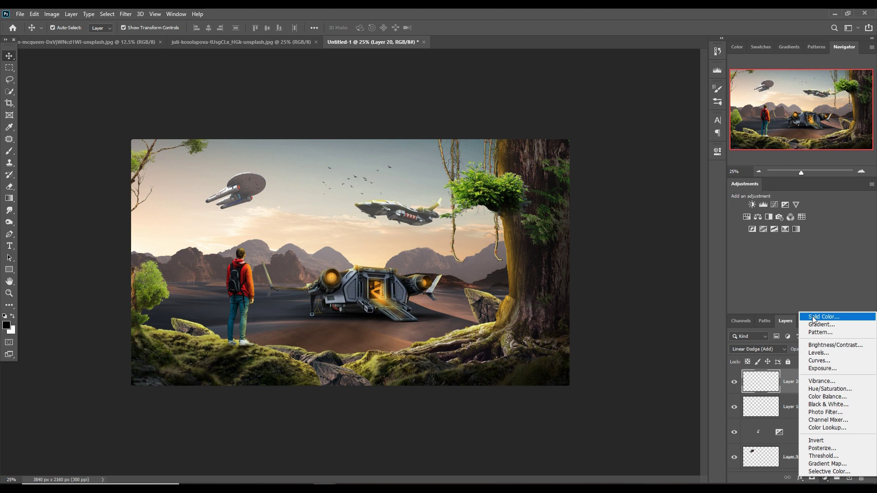
pyautogui.click(814, 318)
pyautogui.write('fc0202')
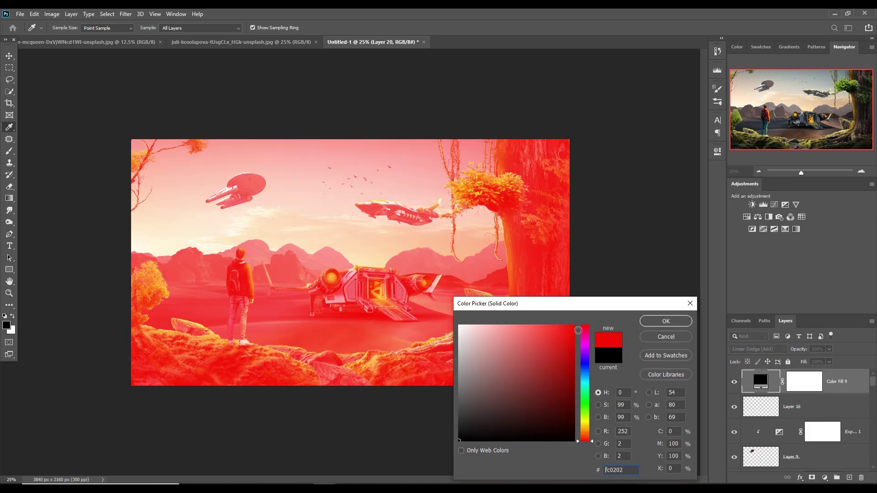
pyautogui.write('fca702')
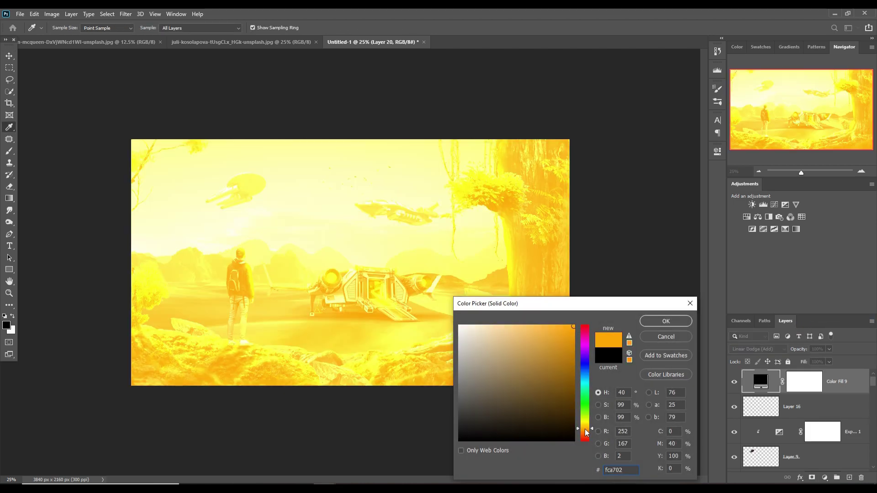
pyautogui.click(586, 433)
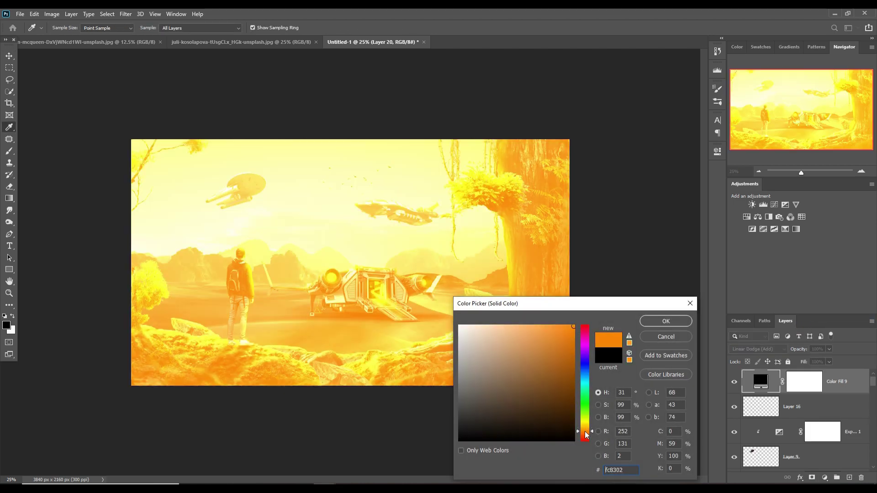
pyautogui.click(658, 326)
# Step: Split Color Fill 9's Underlying Layer black slider to 26 in Blending Options
pyautogui.click(814, 384)
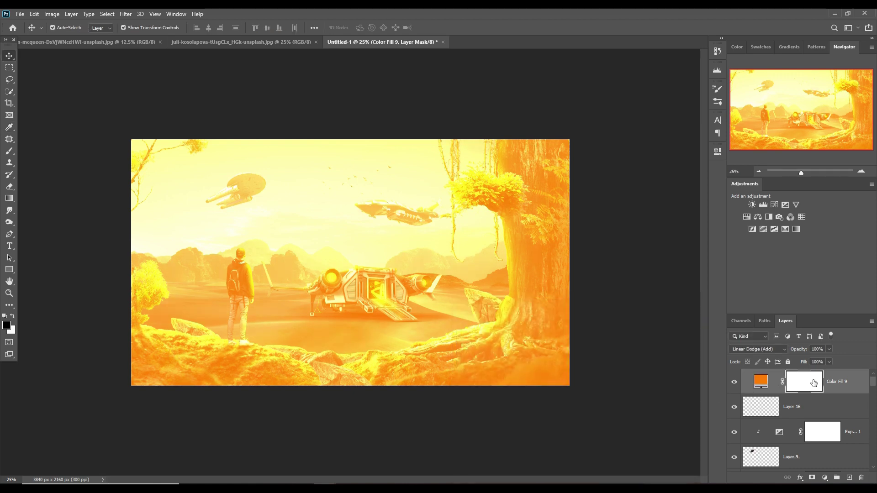
pyautogui.rightClick(760, 388)
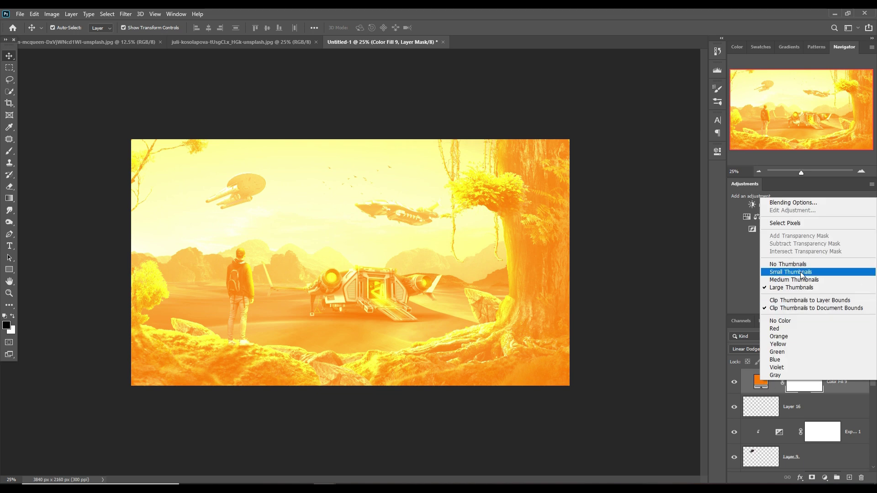
pyautogui.click(790, 203)
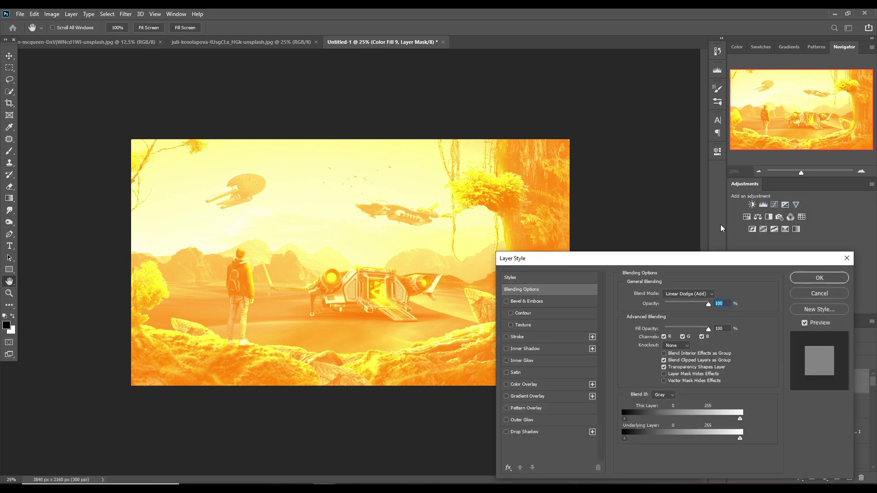
pyautogui.moveTo(625, 438); pyautogui.dragTo(642, 437)
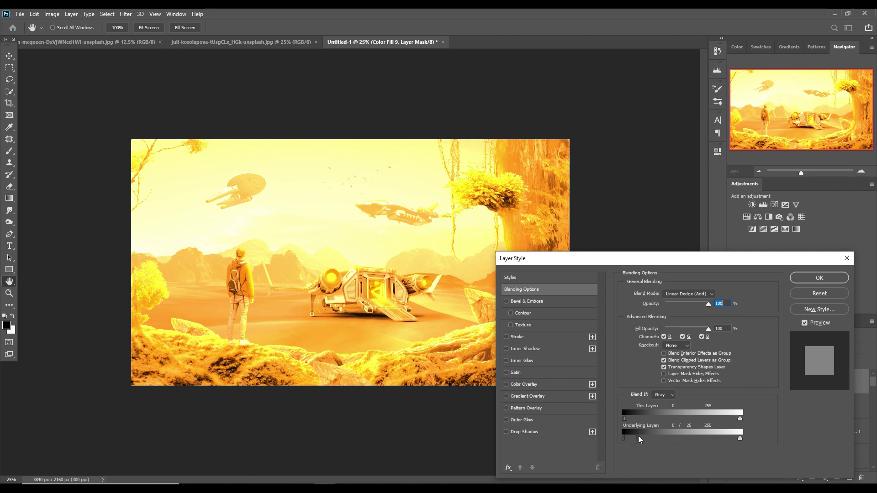
pyautogui.click(828, 278)
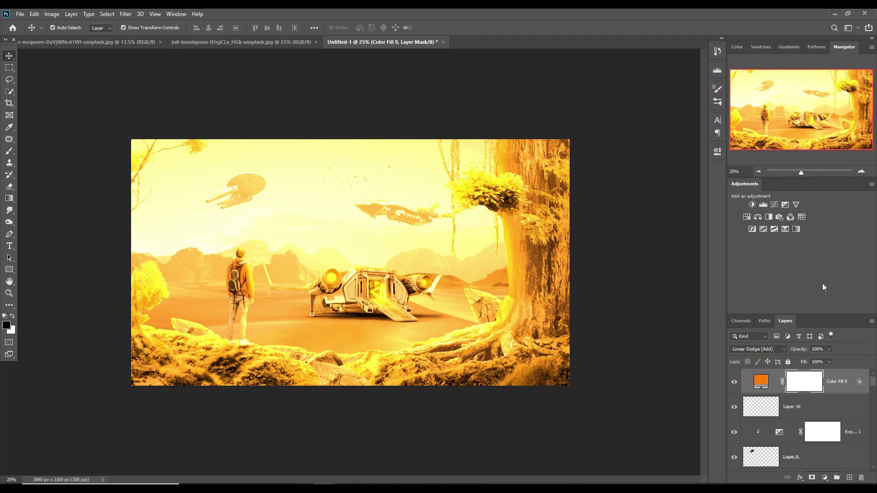
# Step: Invert Color Fill 9's mask and repaint glow over the ships, tree and moss with a 14% white brush
pyautogui.hotkey('ctrl', 'i')
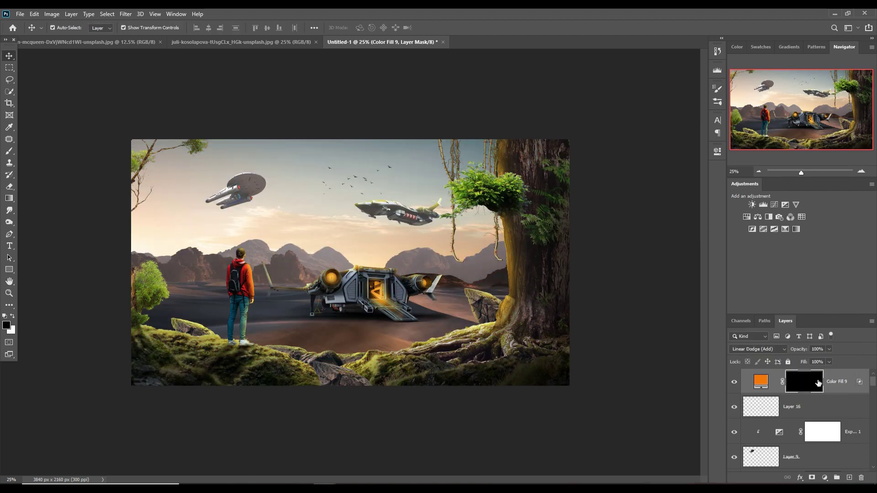
pyautogui.press('b')
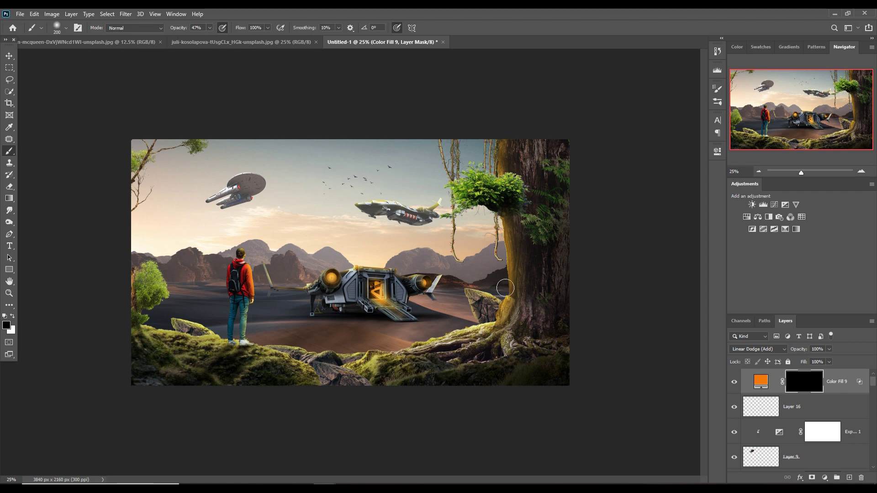
pyautogui.press(']')
pyautogui.press(']')
pyautogui.press(']')
pyautogui.press(']')
pyautogui.press(']')
pyautogui.press(']')
pyautogui.press(']')
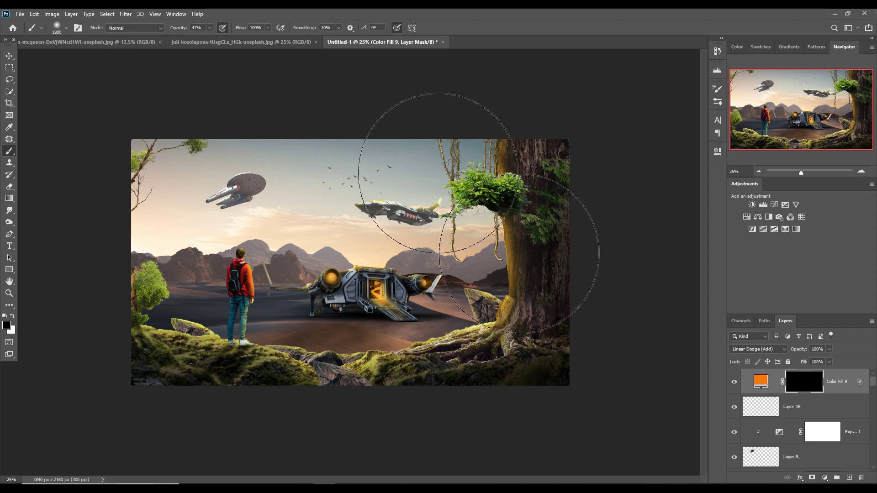
pyautogui.press(']')
pyautogui.press(']')
pyautogui.press(']')
pyautogui.press(']')
pyautogui.press(']')
pyautogui.press(']')
pyautogui.press('x')
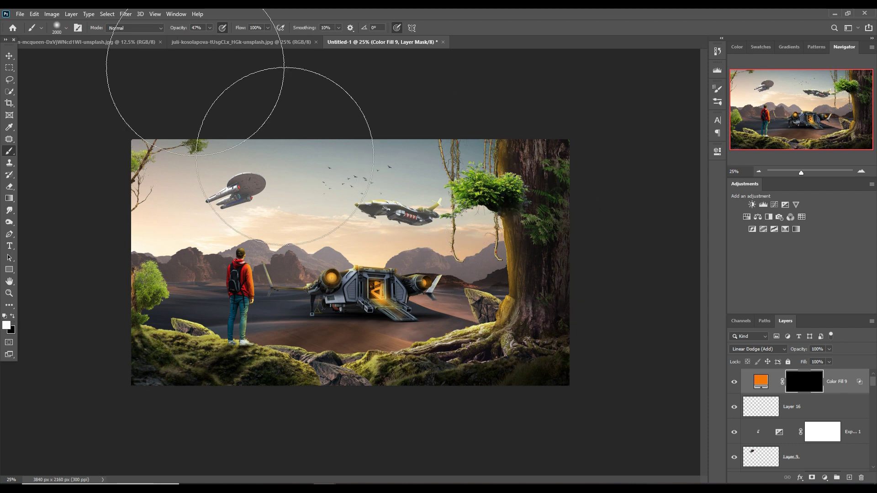
pyautogui.click(210, 27)
pyautogui.moveTo(210, 39); pyautogui.dragTo(194, 39)
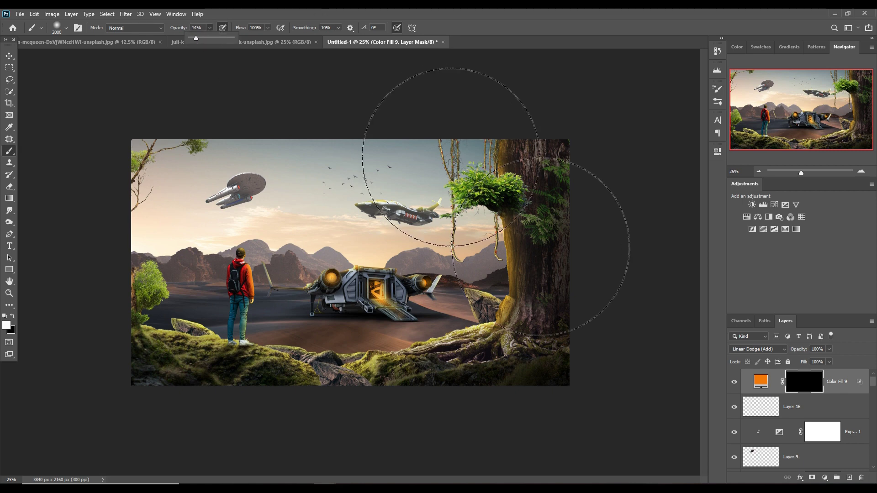
pyautogui.moveTo(479, 174)
pyautogui.mouseDown()
pyautogui.moveTo(364, 204)
pyautogui.moveTo(193, 338)
pyautogui.moveTo(428, 241)
pyautogui.mouseUp()
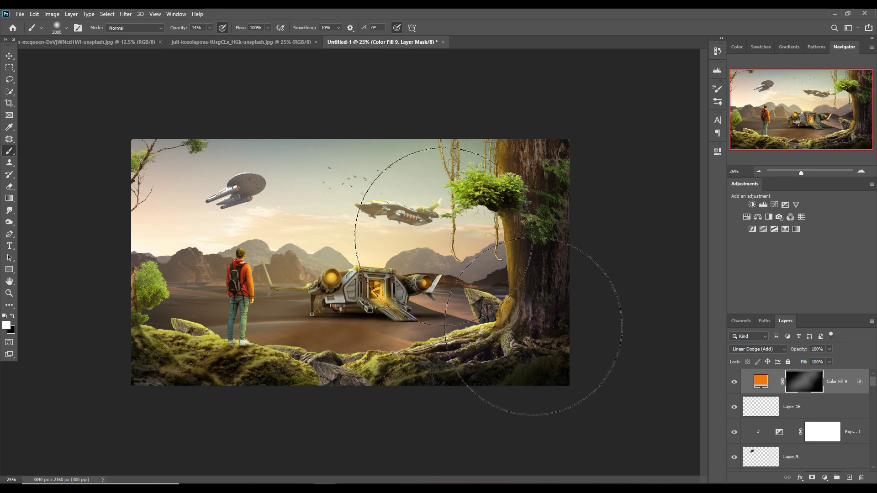
pyautogui.moveTo(412, 372); pyautogui.dragTo(176, 362)
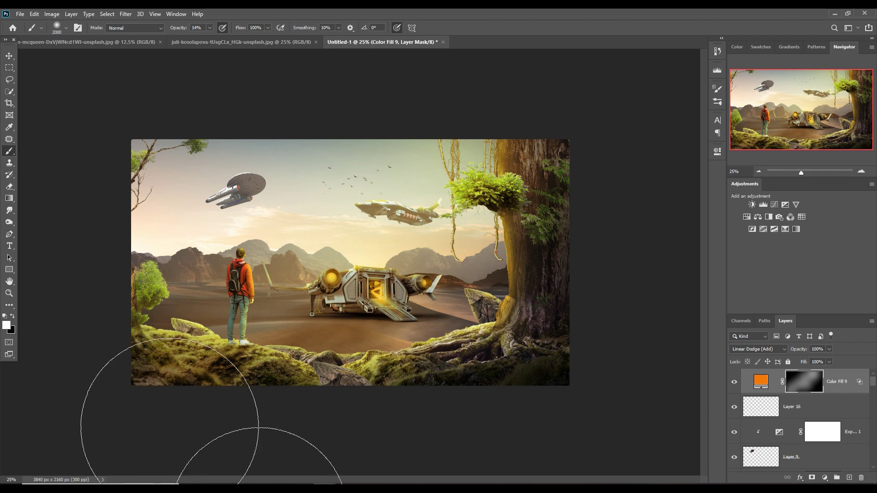
# Step: Switch to a 900 px black brush, compare the glow, and lower Color Fill 9 to 71% opacity
pyautogui.press('x')
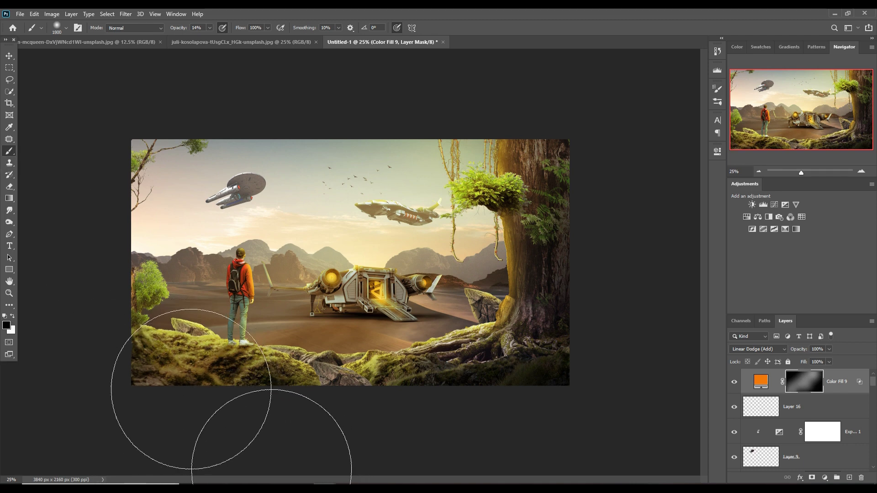
pyautogui.press('[')
pyautogui.press('[')
pyautogui.press('[')
pyautogui.press('[')
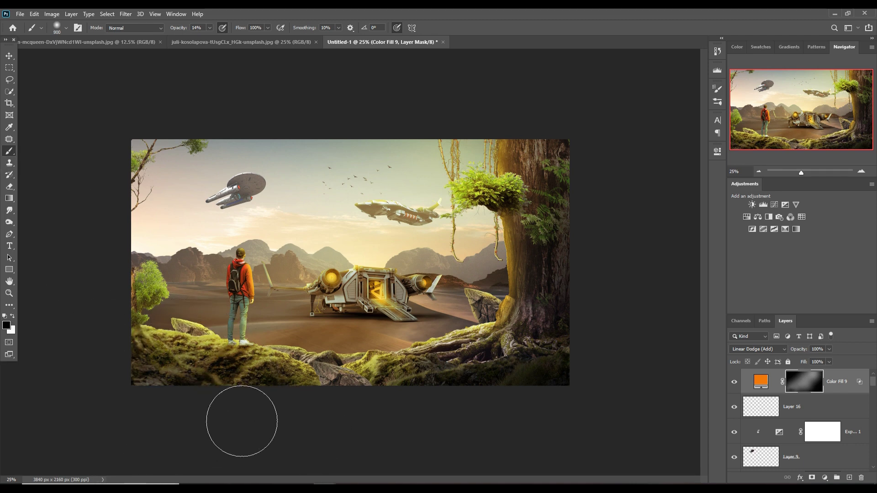
pyautogui.press('[')
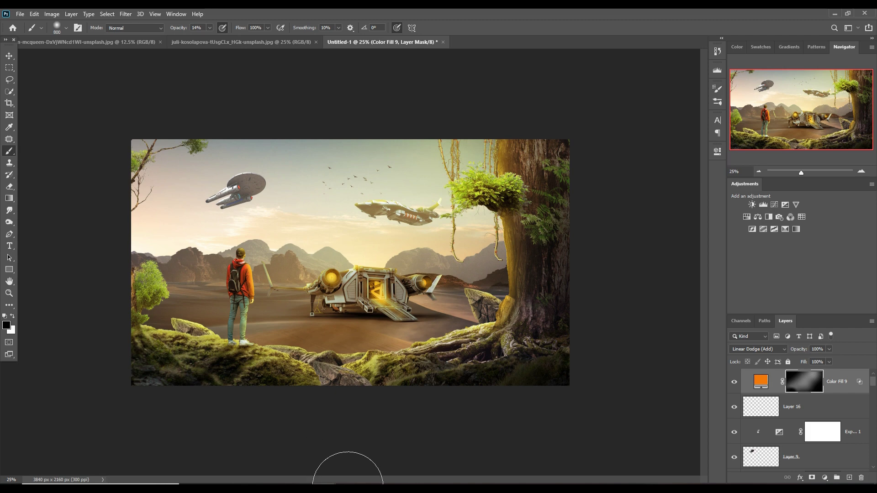
pyautogui.click(734, 382)
pyautogui.click(734, 382)
pyautogui.moveTo(828, 359); pyautogui.dragTo(816, 361)
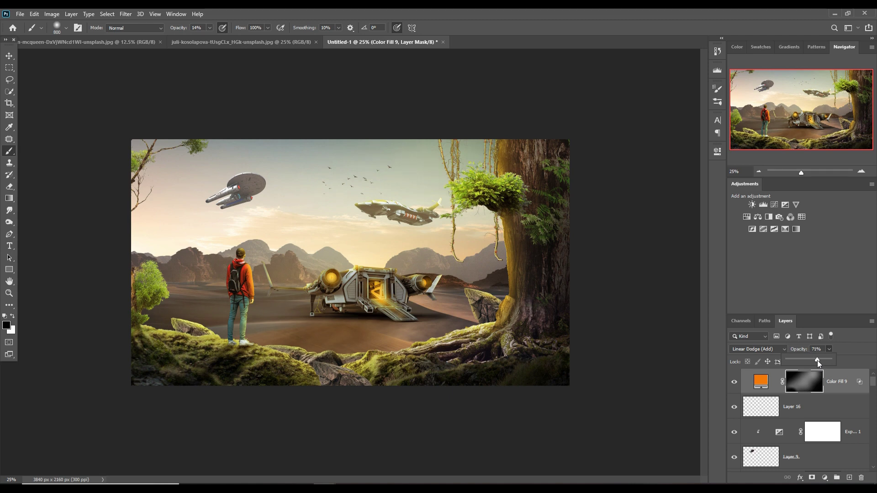
# Step: Create a new Layer 20 above the Layer 2 ground layer
pyautogui.click(10, 55)
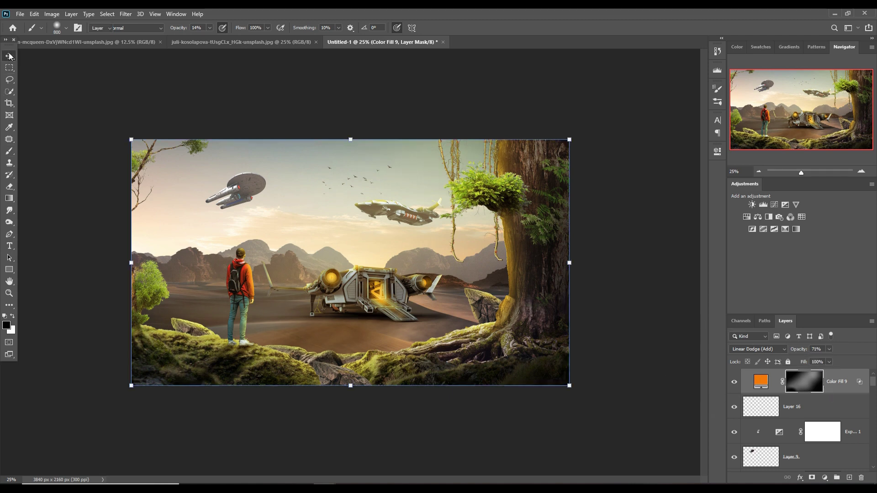
pyautogui.scroll(-3, 810, 385)
pyautogui.scroll(-3, 810, 385)
pyautogui.scroll(-3, 810, 385)
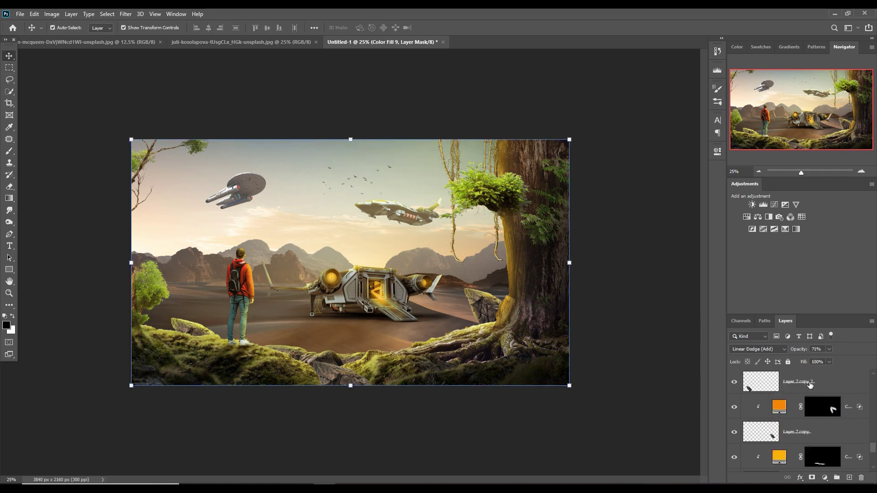
pyautogui.scroll(-2, 810, 385)
pyautogui.click(850, 428)
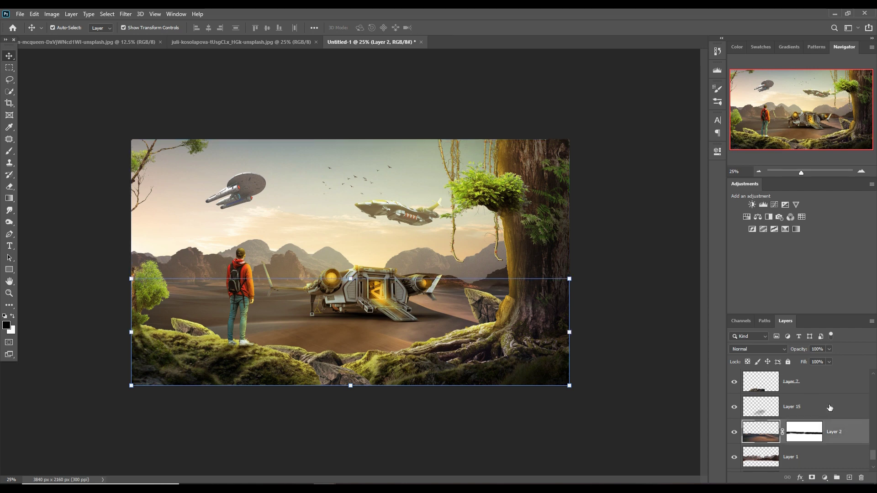
pyautogui.click(850, 478)
# Step: Paint a faint #fcbf05 yellow glow across the sky with a 2400 px soft brush
pyautogui.click(9, 151)
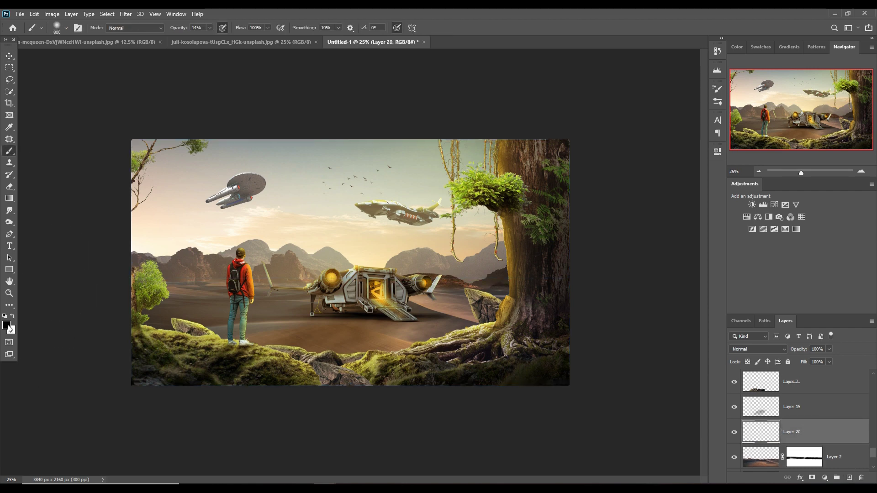
pyautogui.click(8, 326)
pyautogui.click(573, 326)
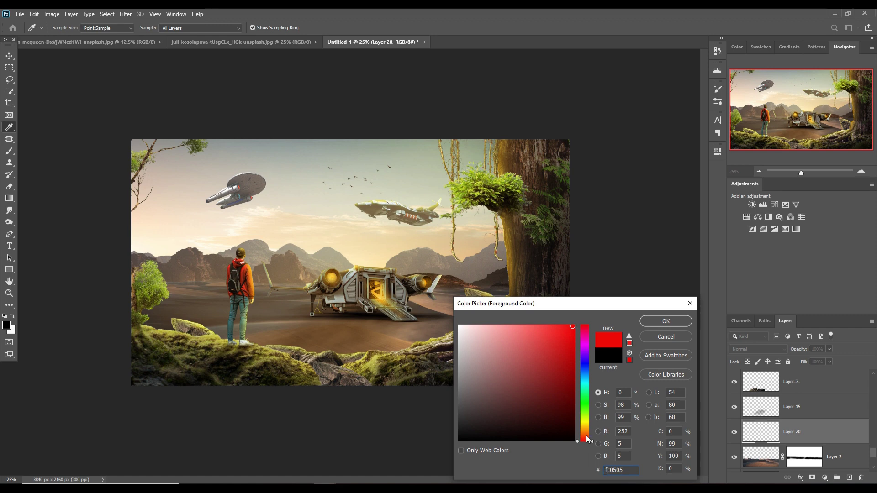
pyautogui.moveTo(588, 439); pyautogui.dragTo(588, 427)
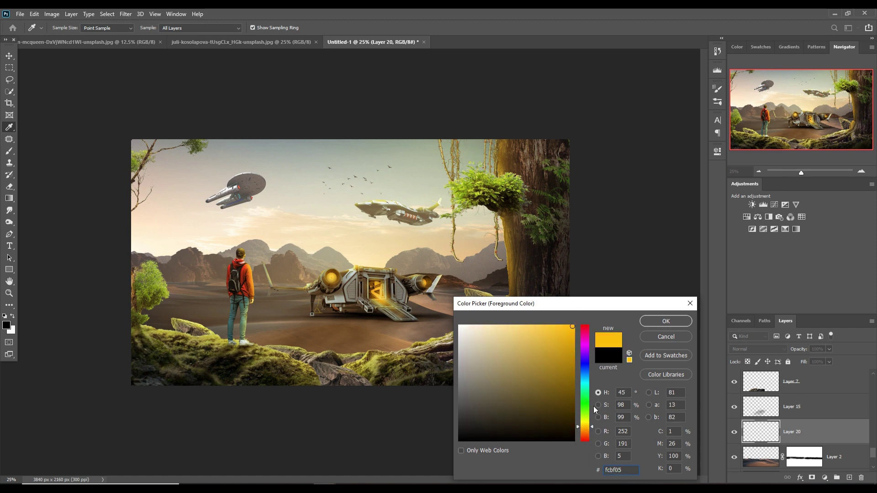
pyautogui.click(650, 325)
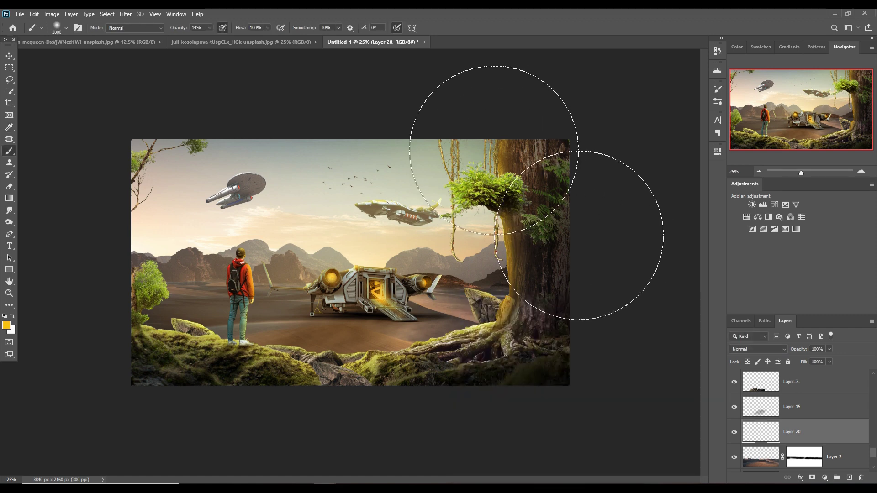
pyautogui.press(']')
pyautogui.press(']')
pyautogui.press(']')
pyautogui.moveTo(509, 172); pyautogui.dragTo(438, 167)
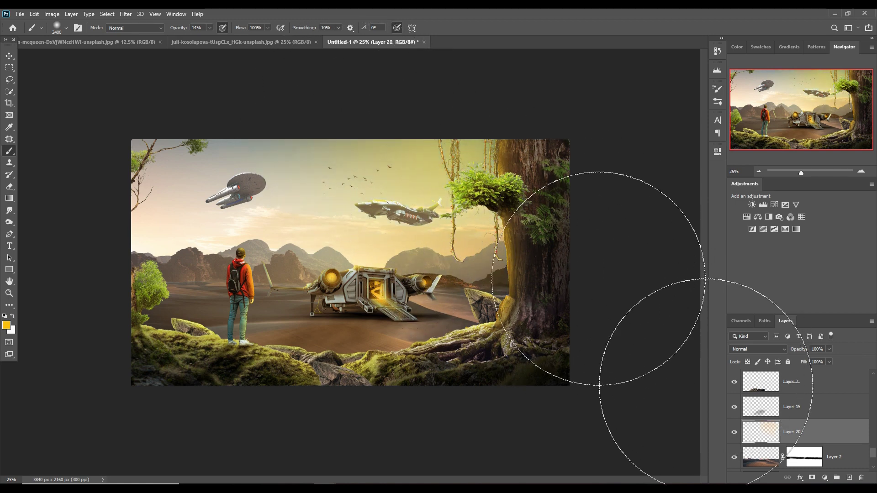
# Step: Return to the Move tool and select the Color Fill 9 glow layer
pyautogui.click(5, 58)
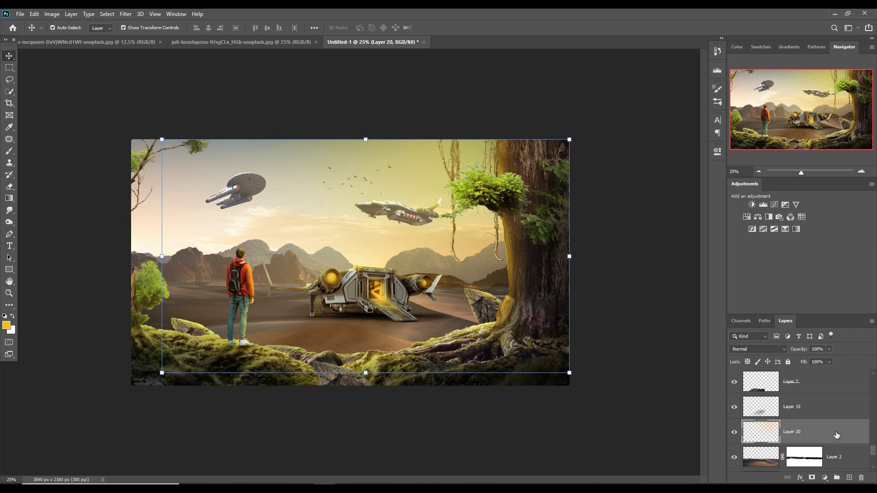
pyautogui.scroll(3, 837, 435)
pyautogui.scroll(3, 835, 432)
pyautogui.scroll(3, 834, 428)
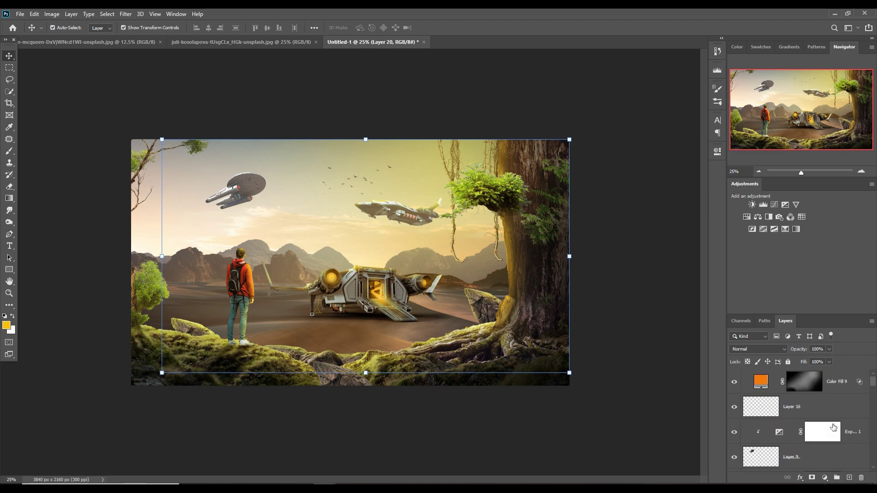
pyautogui.click(846, 383)
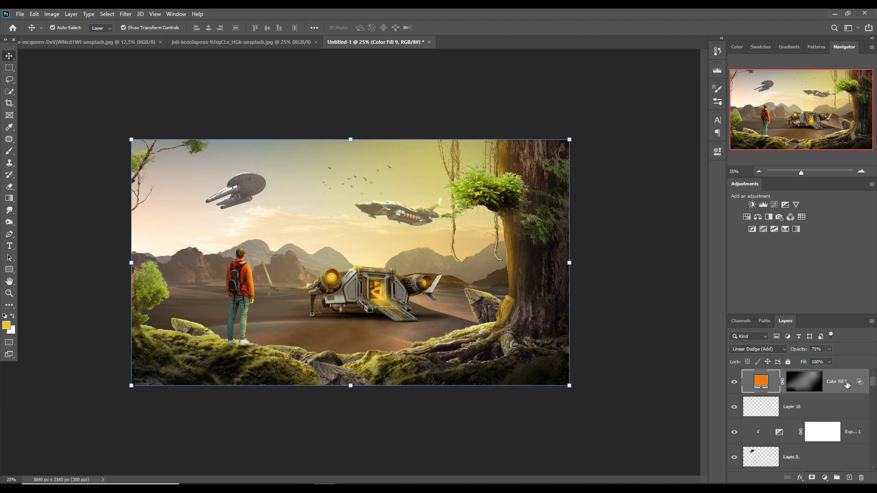
# Step: Stamp all visible layers into Layer 21 and convert it to a smart object
pyautogui.hotkey('ctrl', 'shift', 'alt', 'e')
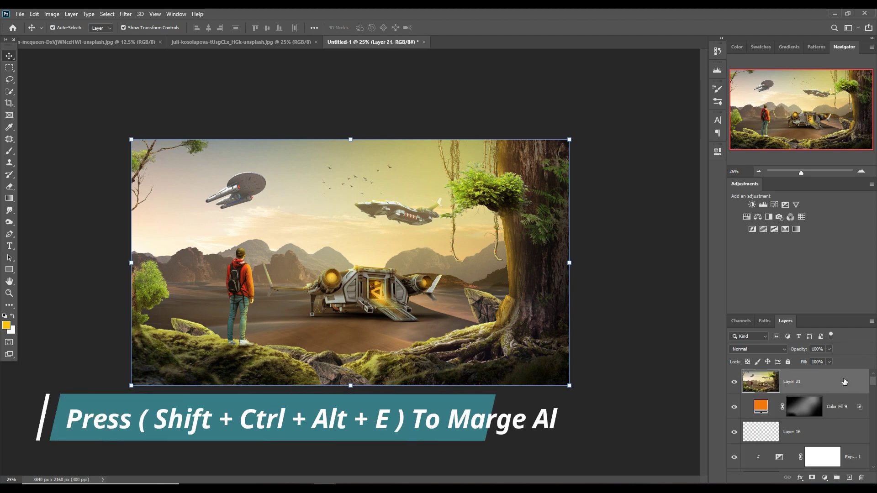
pyautogui.rightClick(814, 382)
pyautogui.click(749, 223)
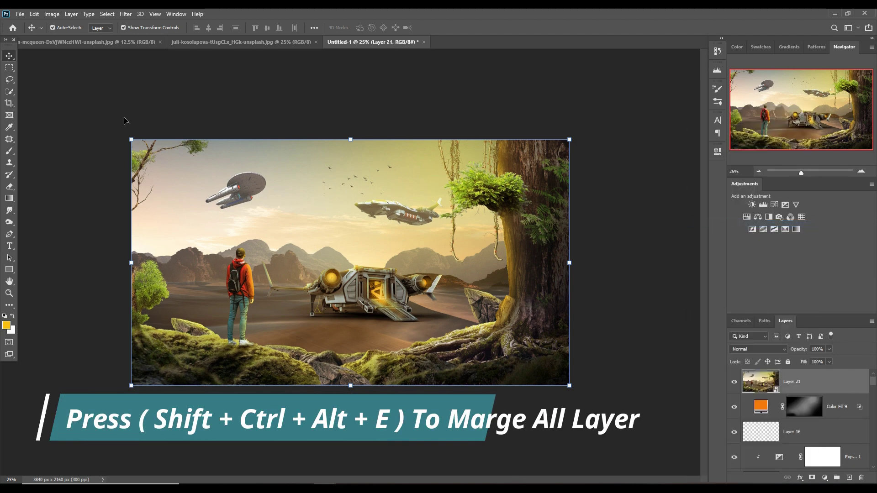
# Step: Apply a Camera Raw filter with shadows −15, blacks −13 and saturation +5
pyautogui.click(34, 14)
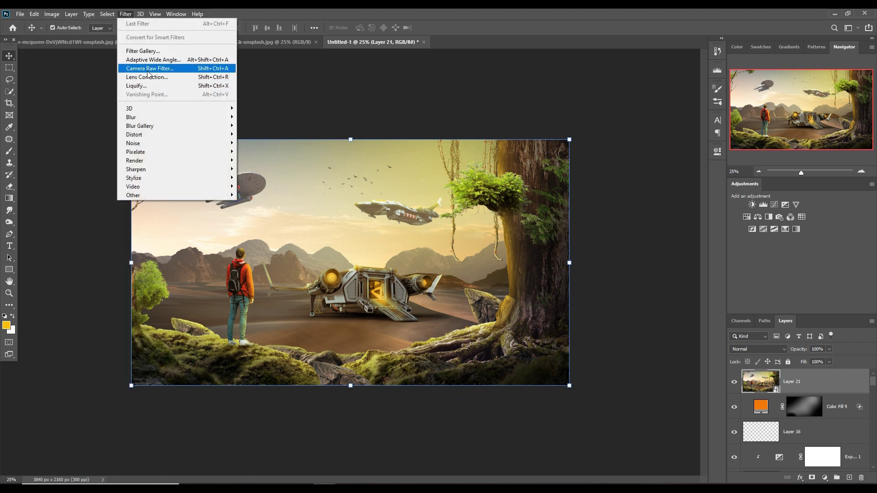
pyautogui.click(150, 68)
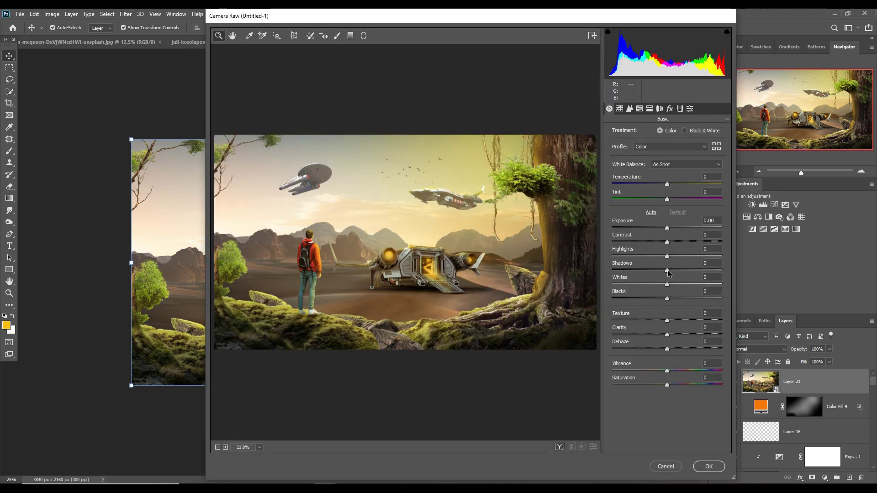
pyautogui.moveTo(668, 271)
pyautogui.mouseDown()
pyautogui.moveTo(659, 270)
pyautogui.moveTo(672, 259)
pyautogui.mouseUp()
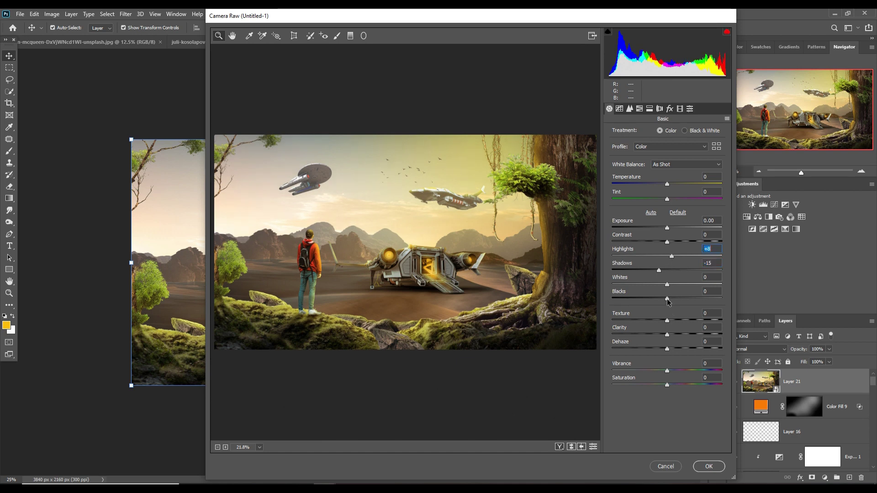
pyautogui.moveTo(667, 299)
pyautogui.mouseDown()
pyautogui.moveTo(660, 299)
pyautogui.moveTo(672, 284)
pyautogui.mouseUp()
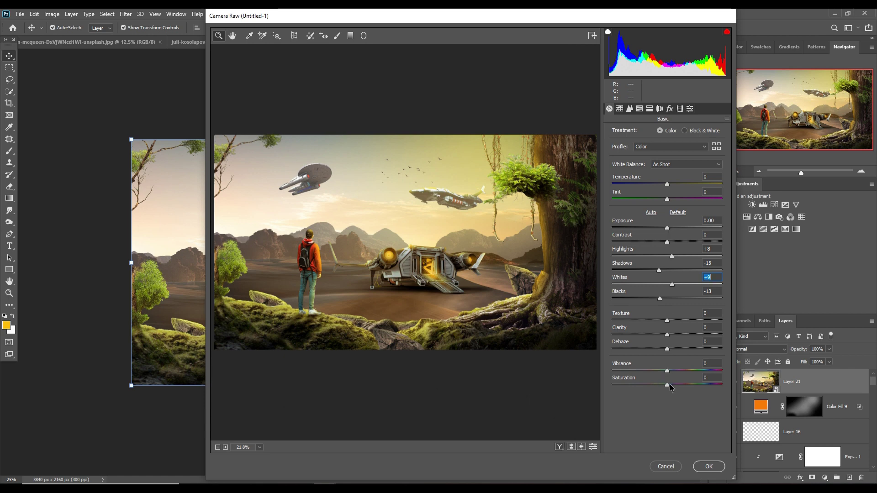
pyautogui.moveTo(667, 386); pyautogui.dragTo(671, 388)
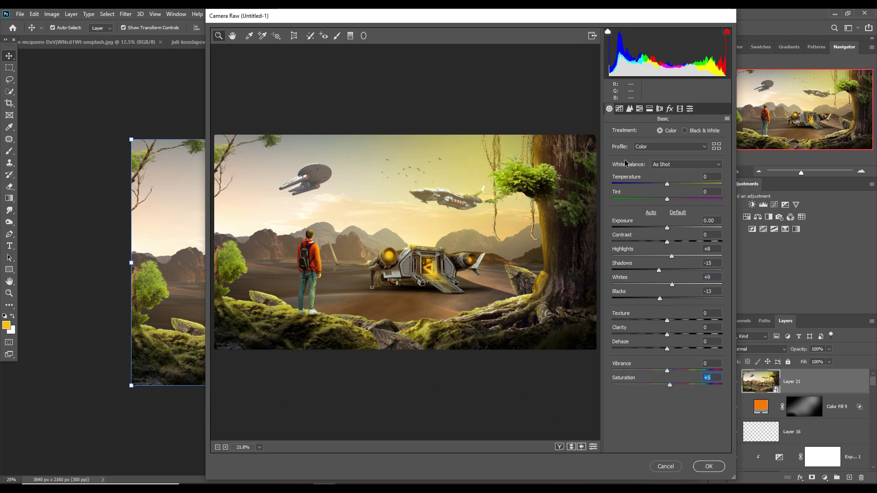
# Step: Lift the tone-curve highlights to +5, set sharpening amount 65, and apply the filter
pyautogui.click(619, 108)
pyautogui.moveTo(667, 281)
pyautogui.mouseDown()
pyautogui.moveTo(664, 310)
pyautogui.moveTo(675, 322)
pyautogui.moveTo(660, 308)
pyautogui.mouseUp()
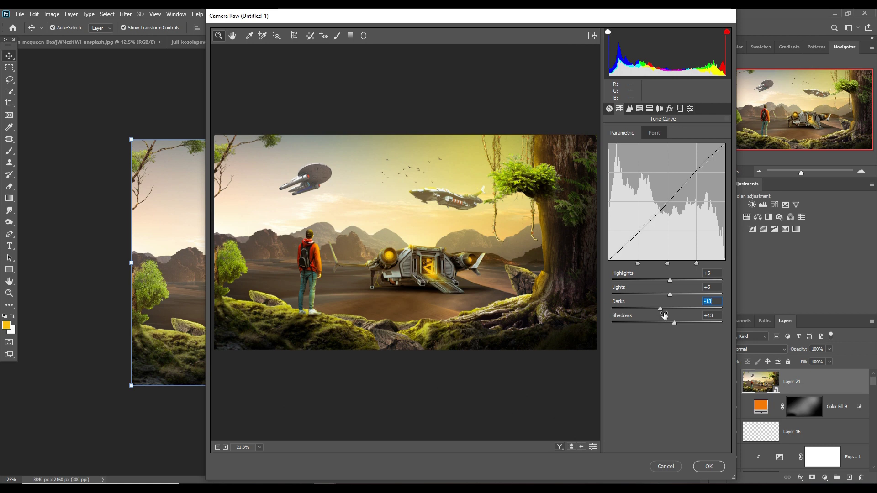
pyautogui.click(630, 108)
pyautogui.moveTo(676, 149); pyautogui.dragTo(659, 149)
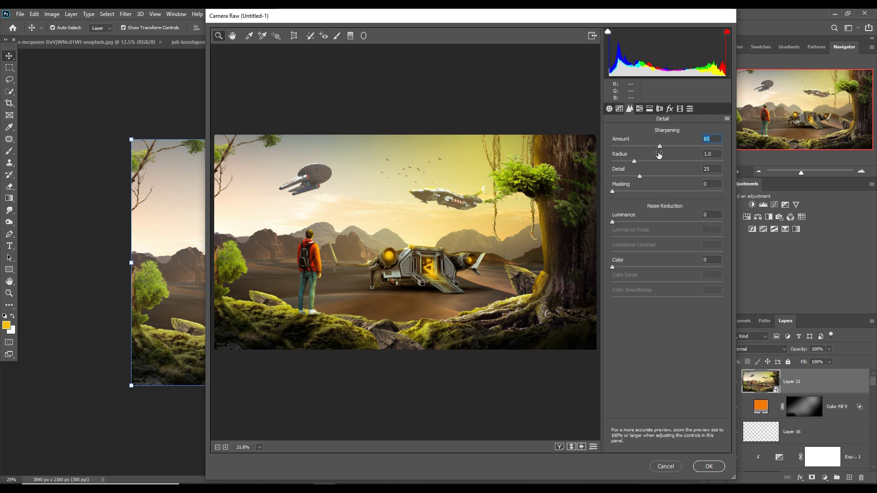
pyautogui.click(706, 466)
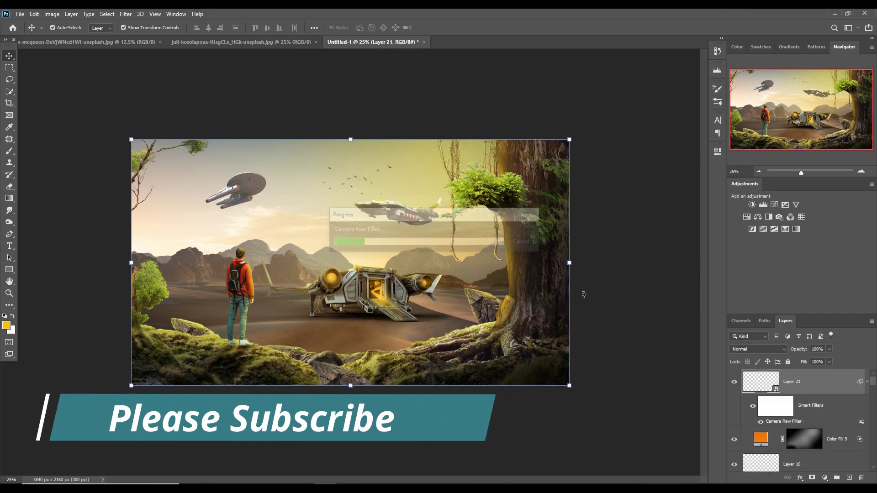